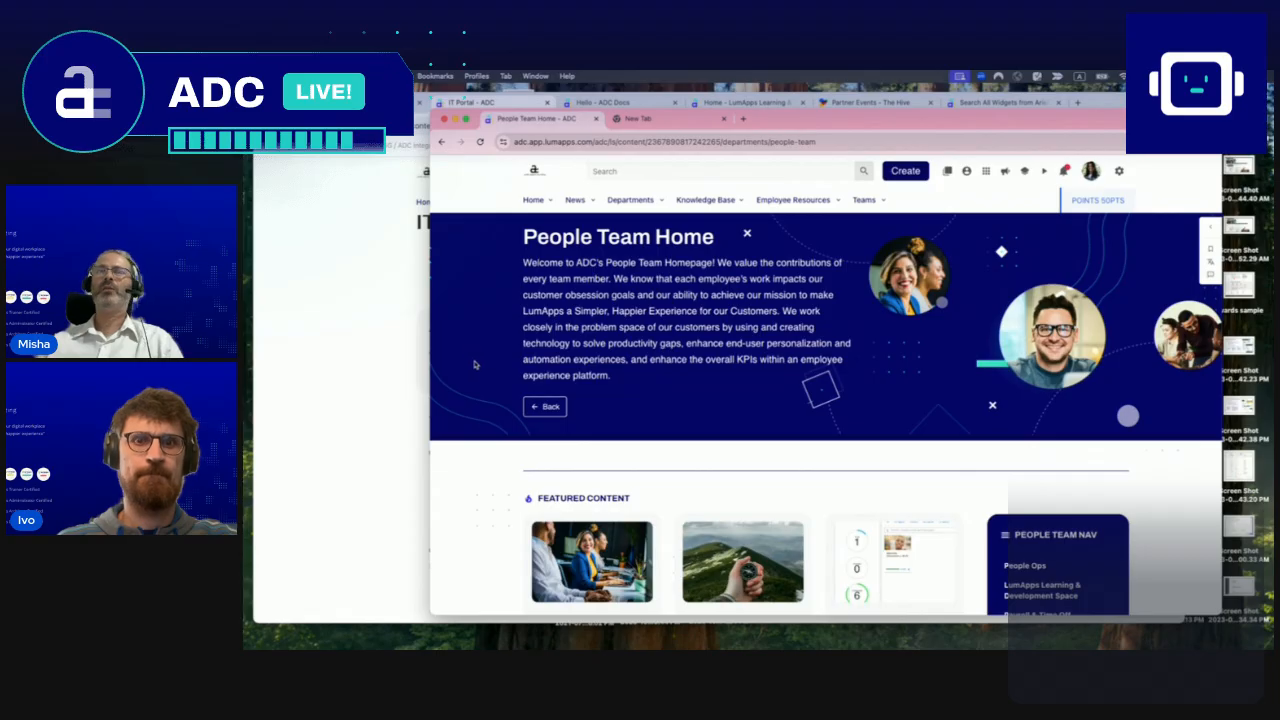
- From the IT Portal site, open the Global News content administration and look through its list of articles
left_click(396, 356)
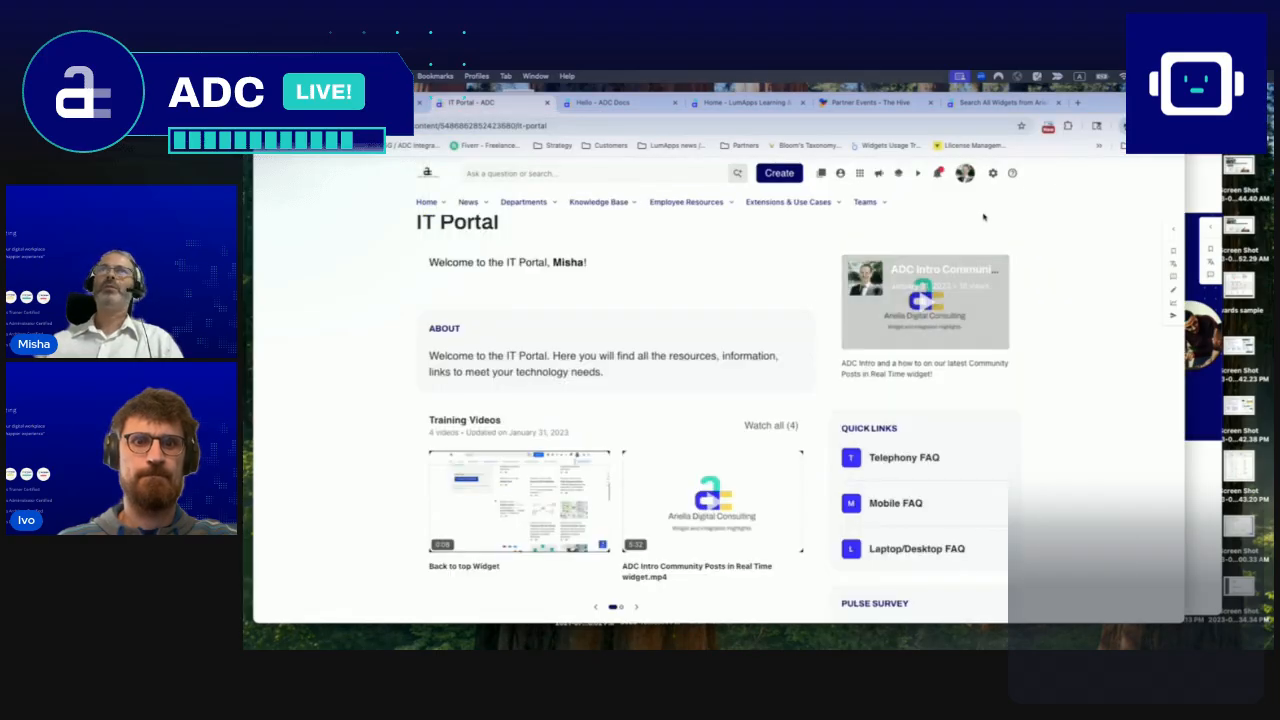
left_click(992, 175)
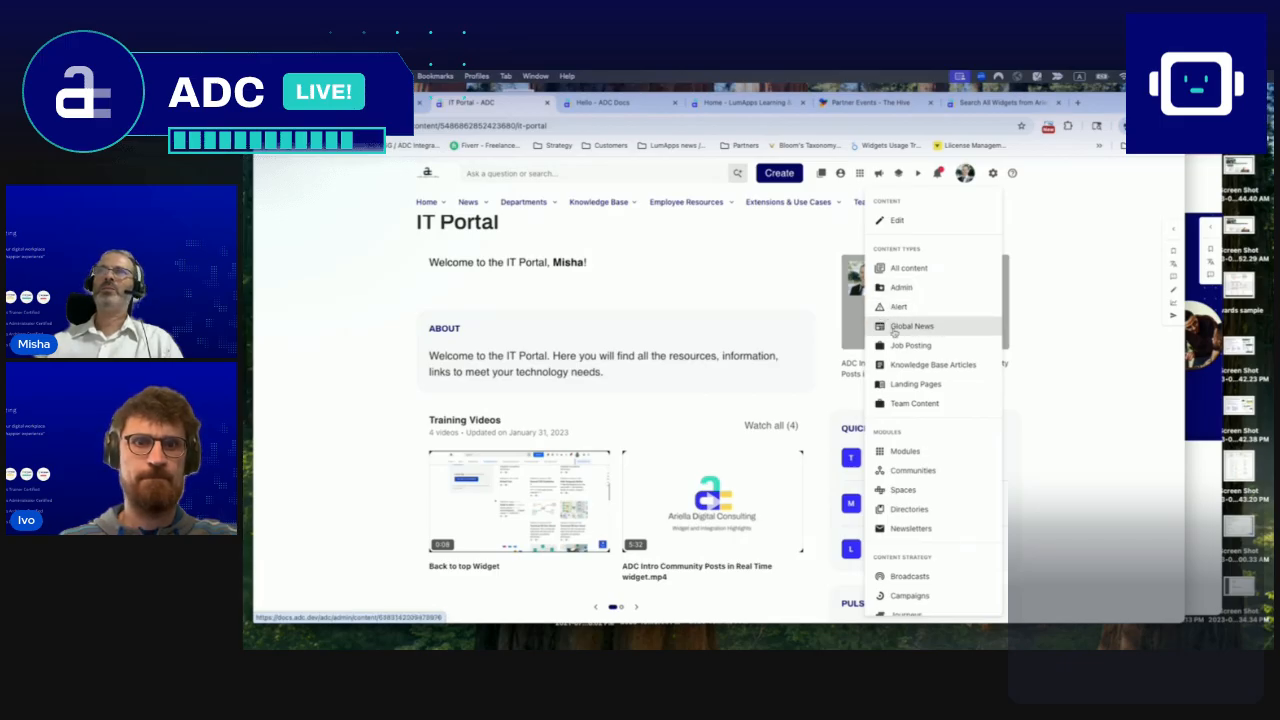
left_click(931, 331)
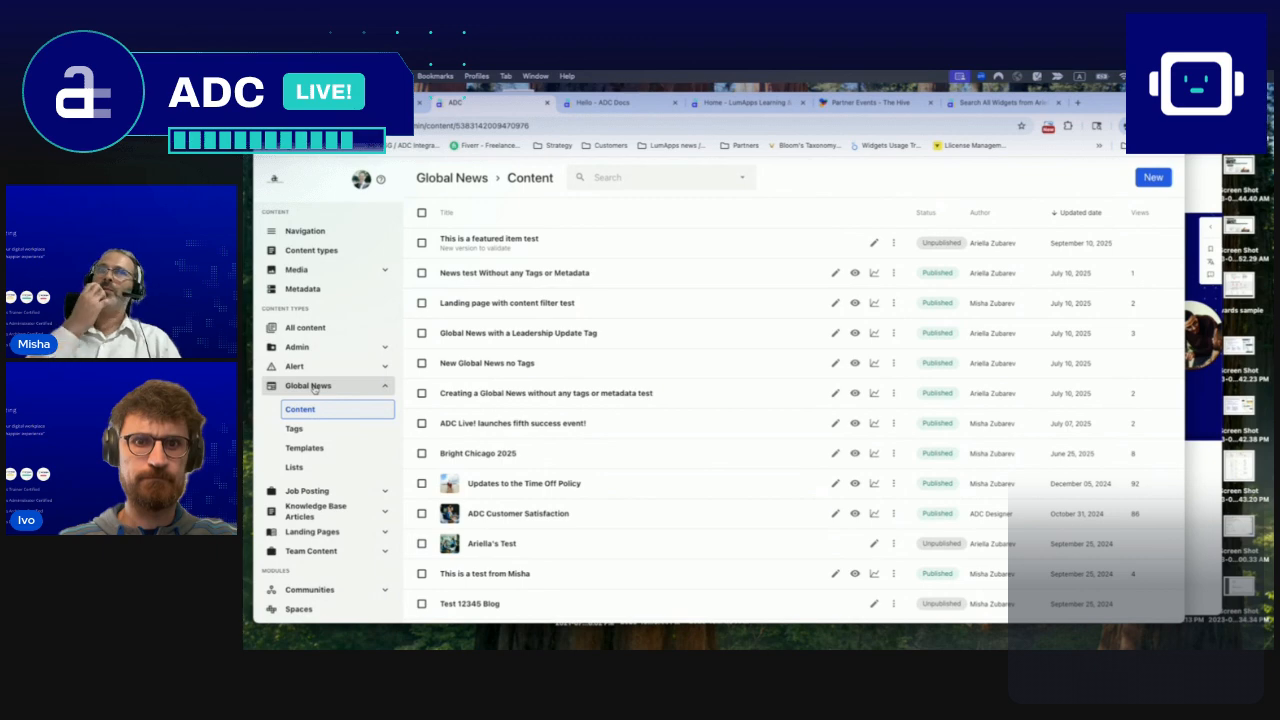
scroll(535, 402, "down", 10)
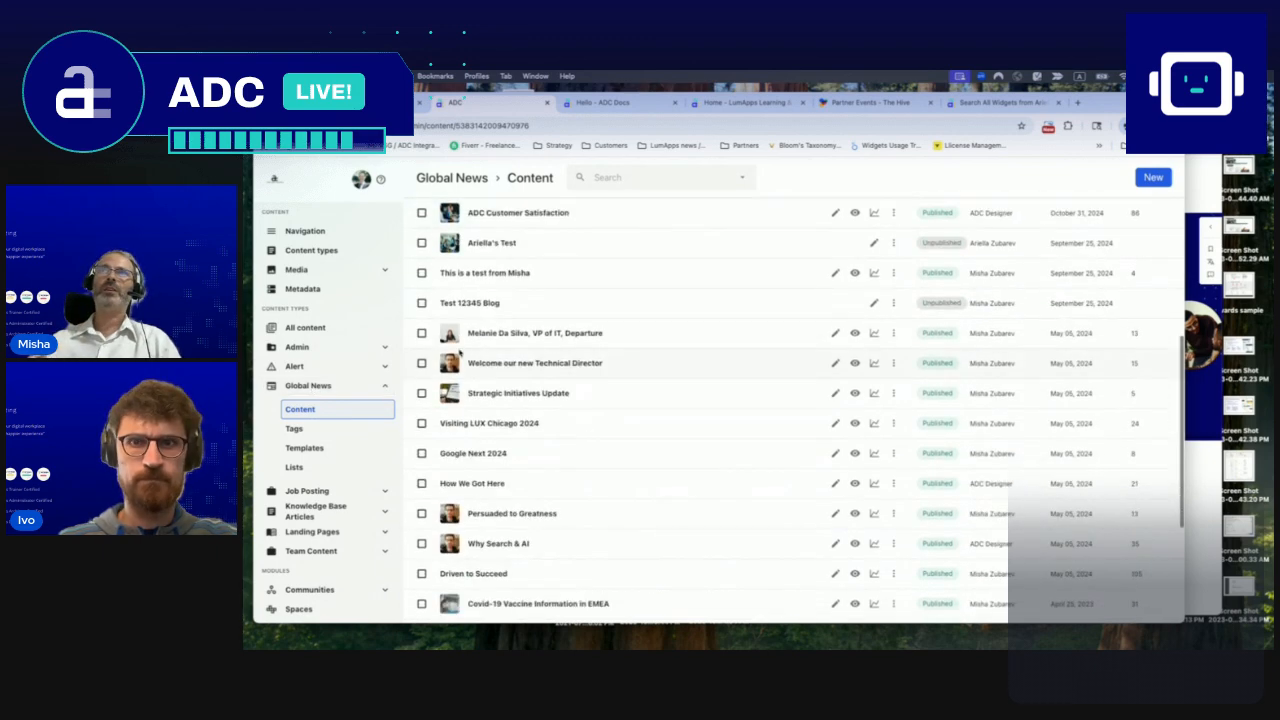
scroll(535, 402, "down", 3)
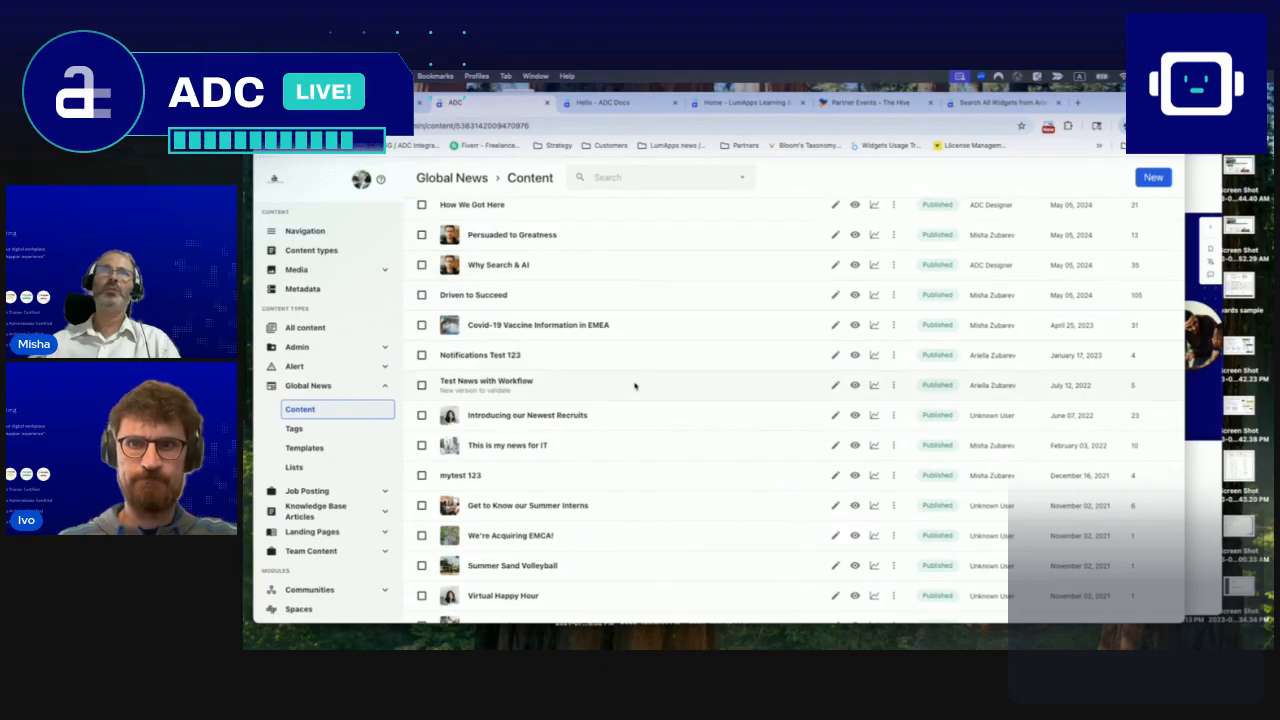
scroll(630, 370, "down", 5)
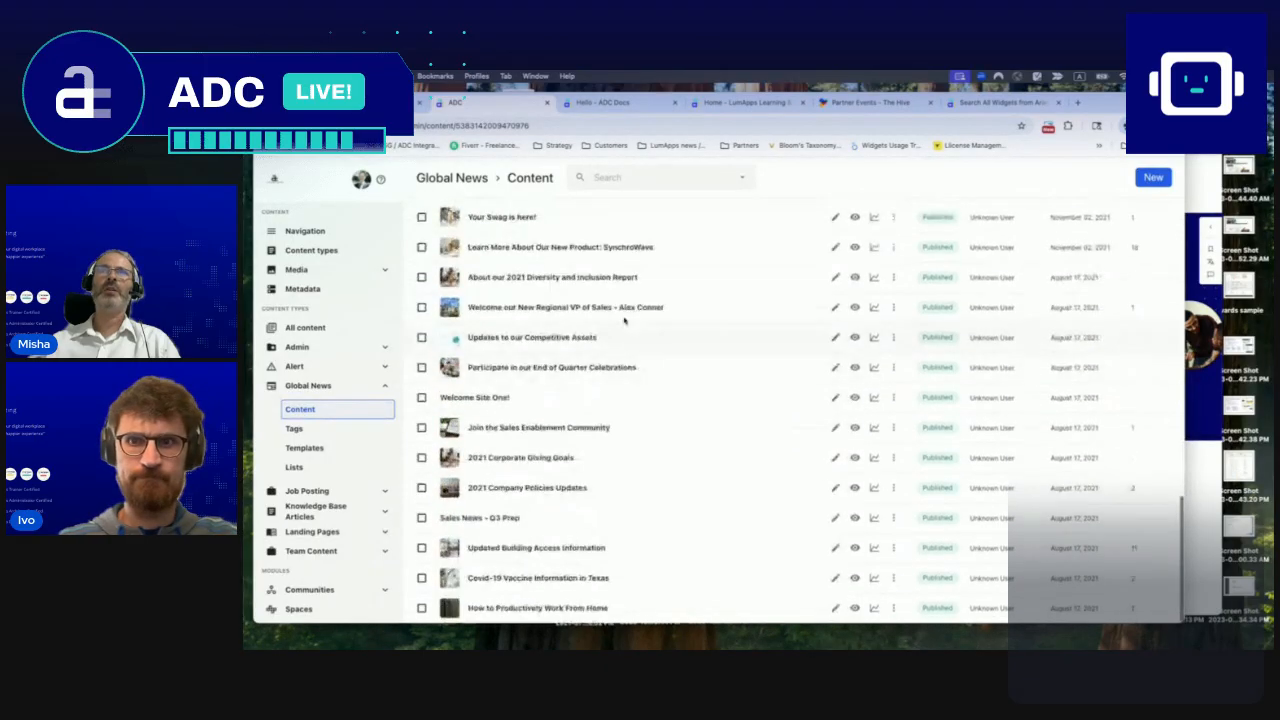
- Examine the News Type options in the search filters of the Global News content list
left_click(741, 177)
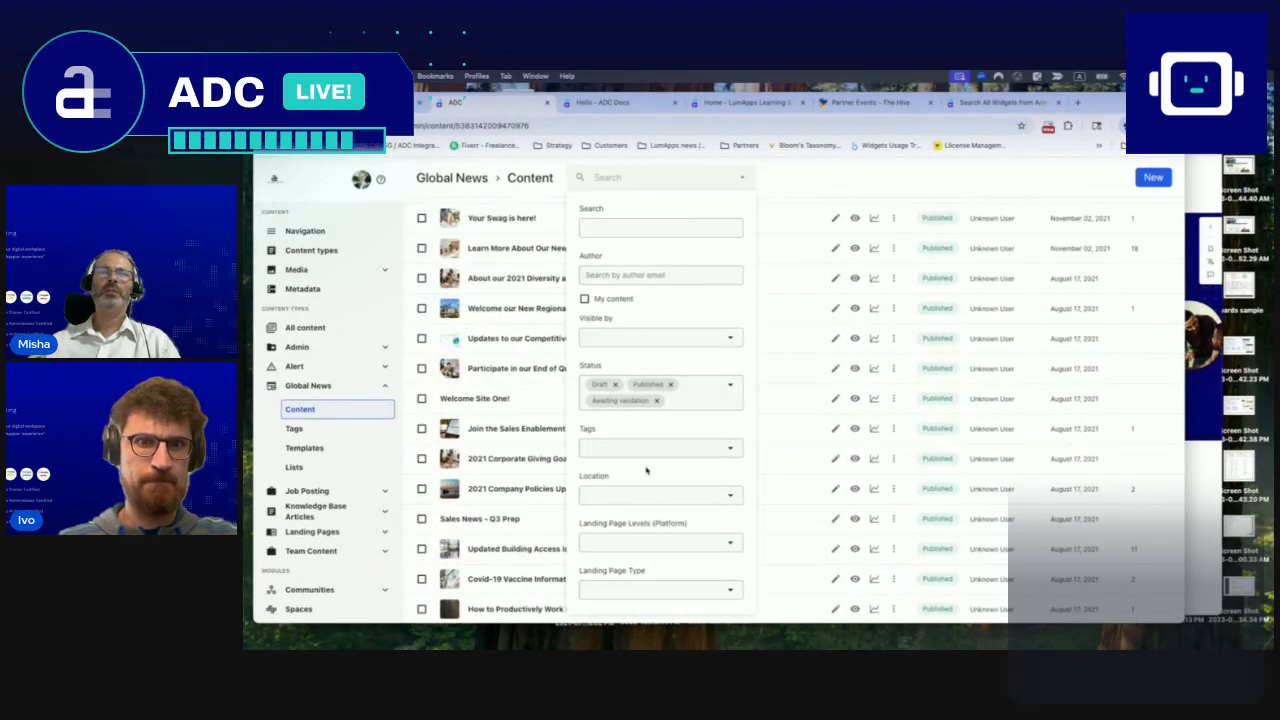
scroll(656, 512, "down", 3)
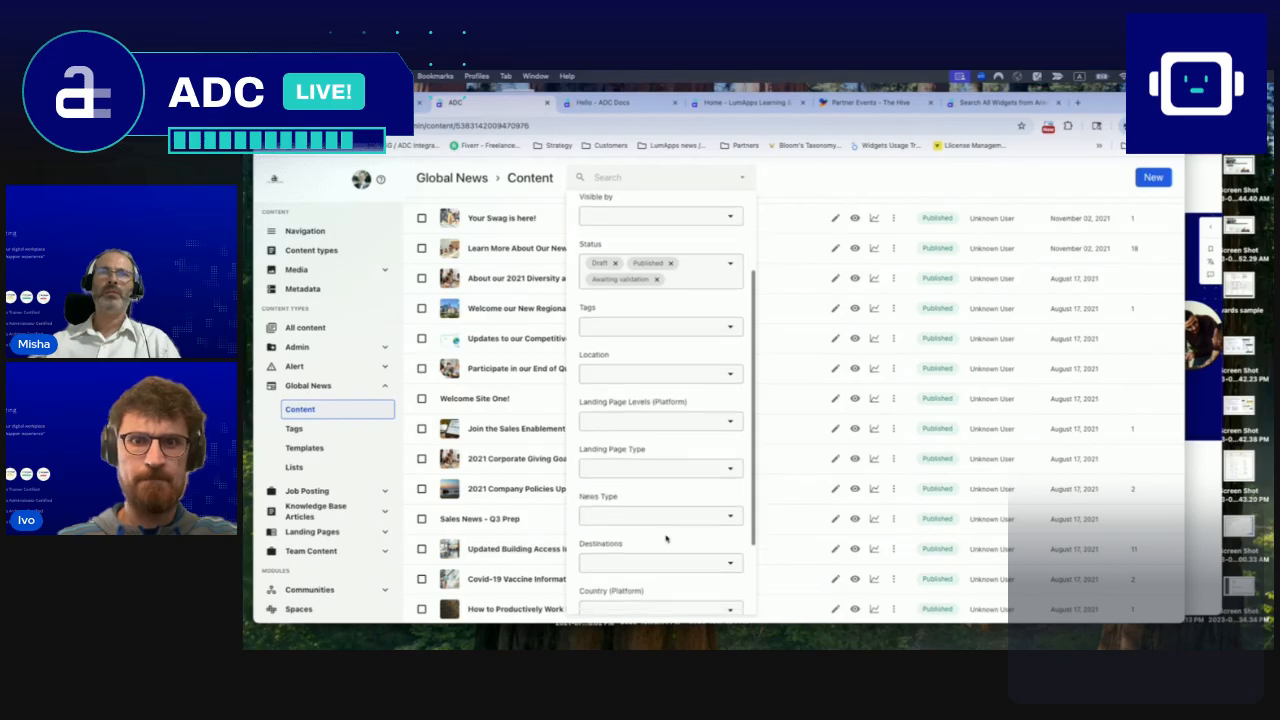
left_click(640, 515)
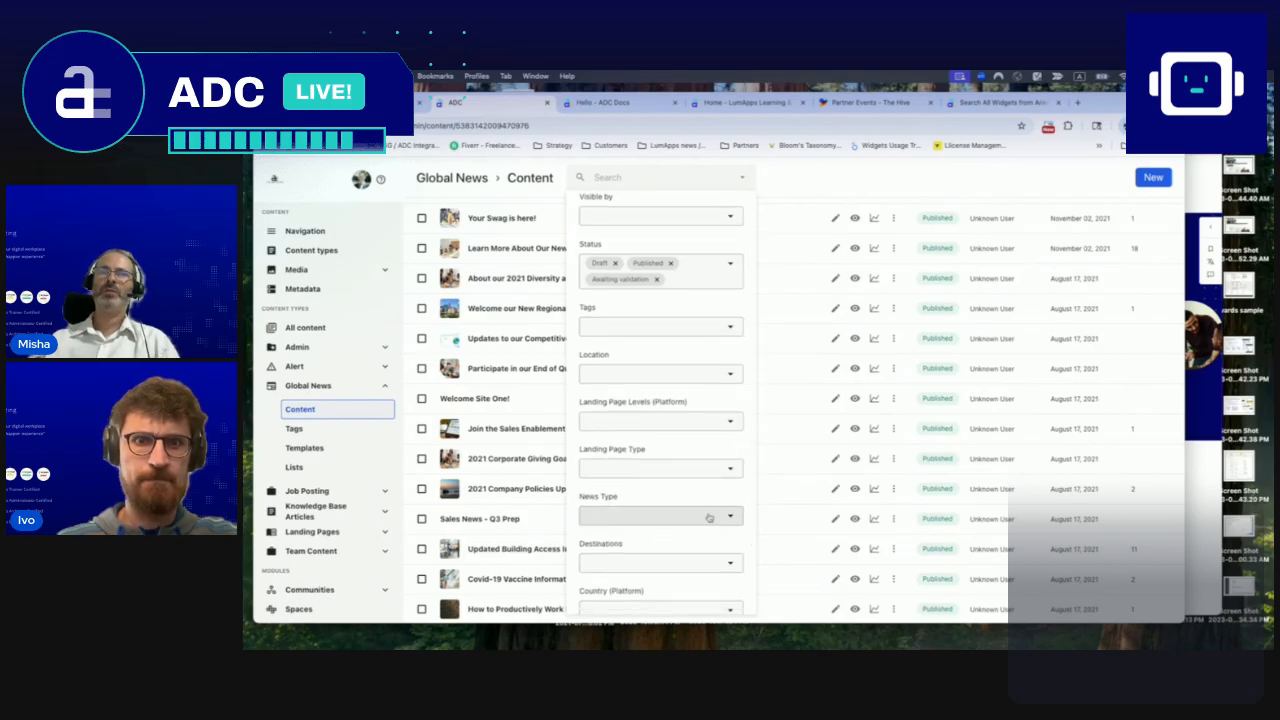
scroll(631, 572, "down", 4)
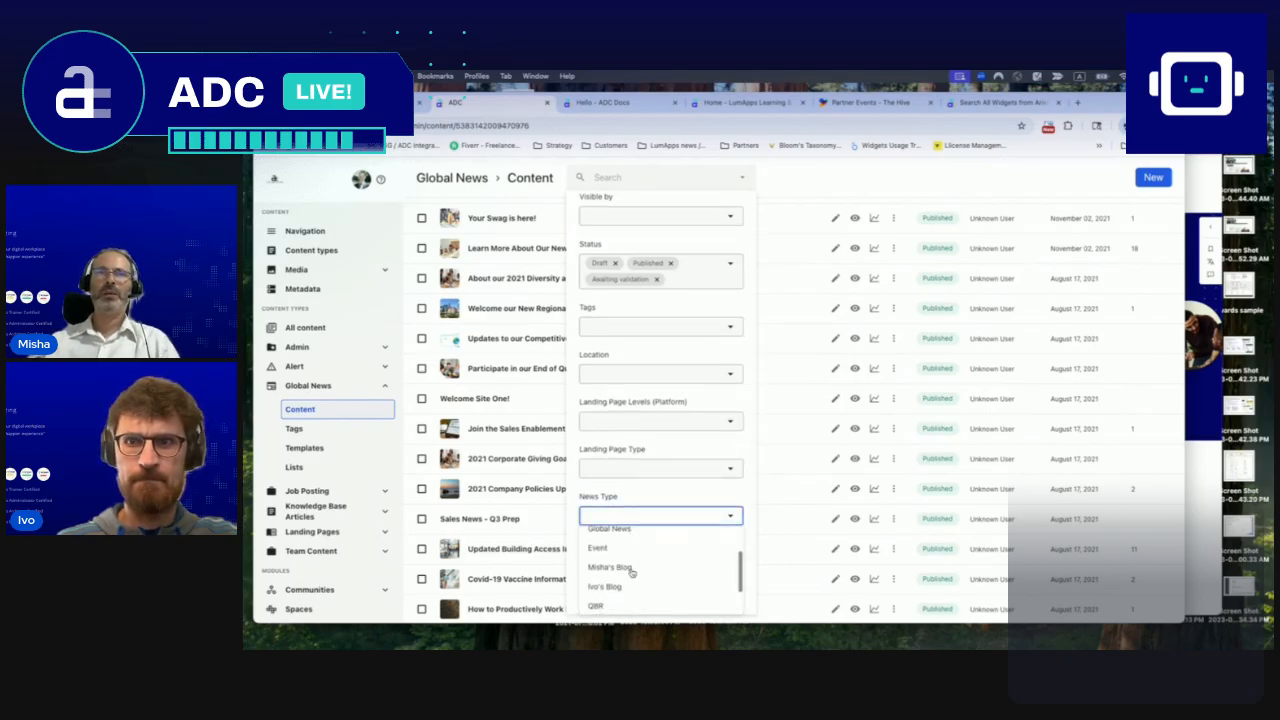
scroll(640, 605, "up", 4)
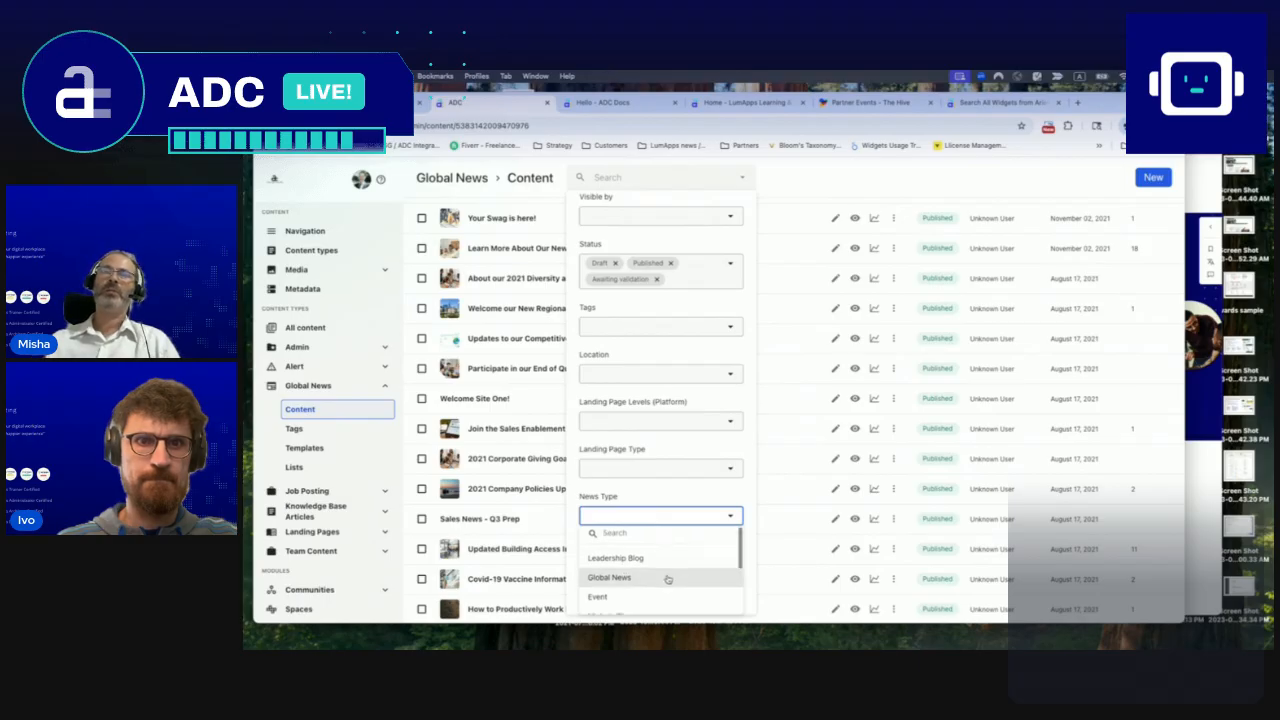
scroll(666, 578, "down", 3)
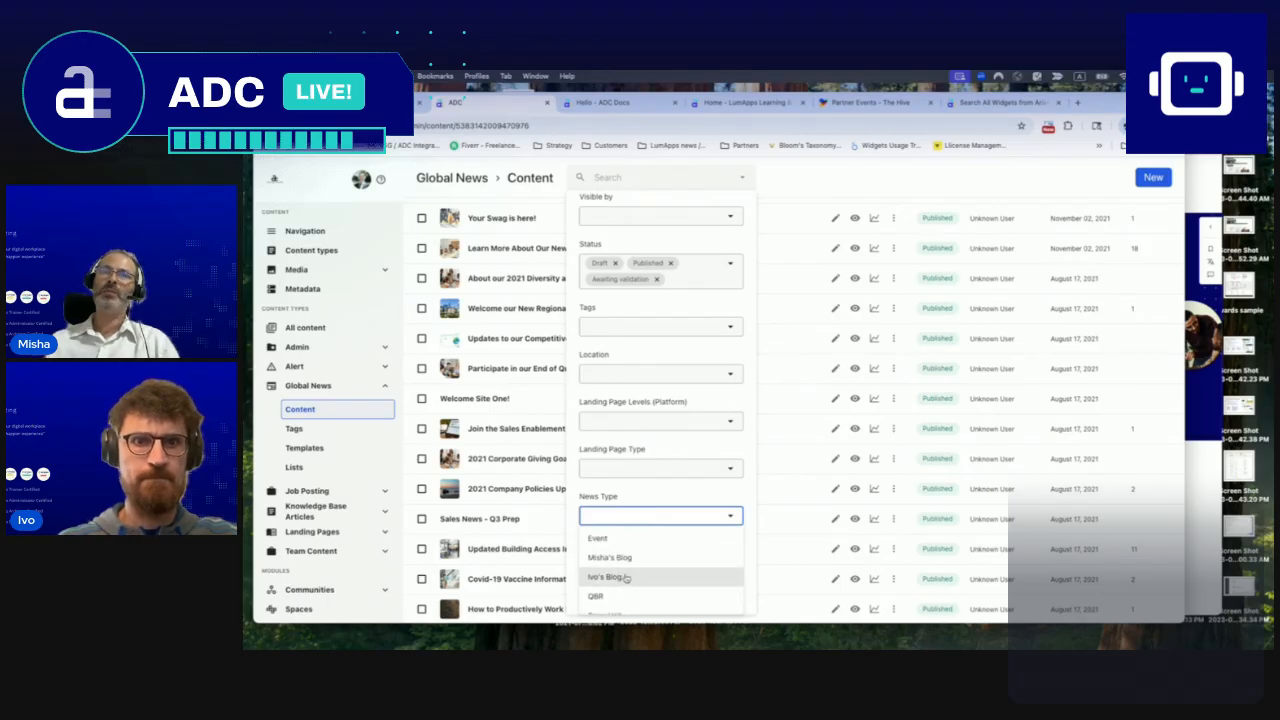
scroll(654, 585, "down", 1)
scroll(652, 588, "down", 2)
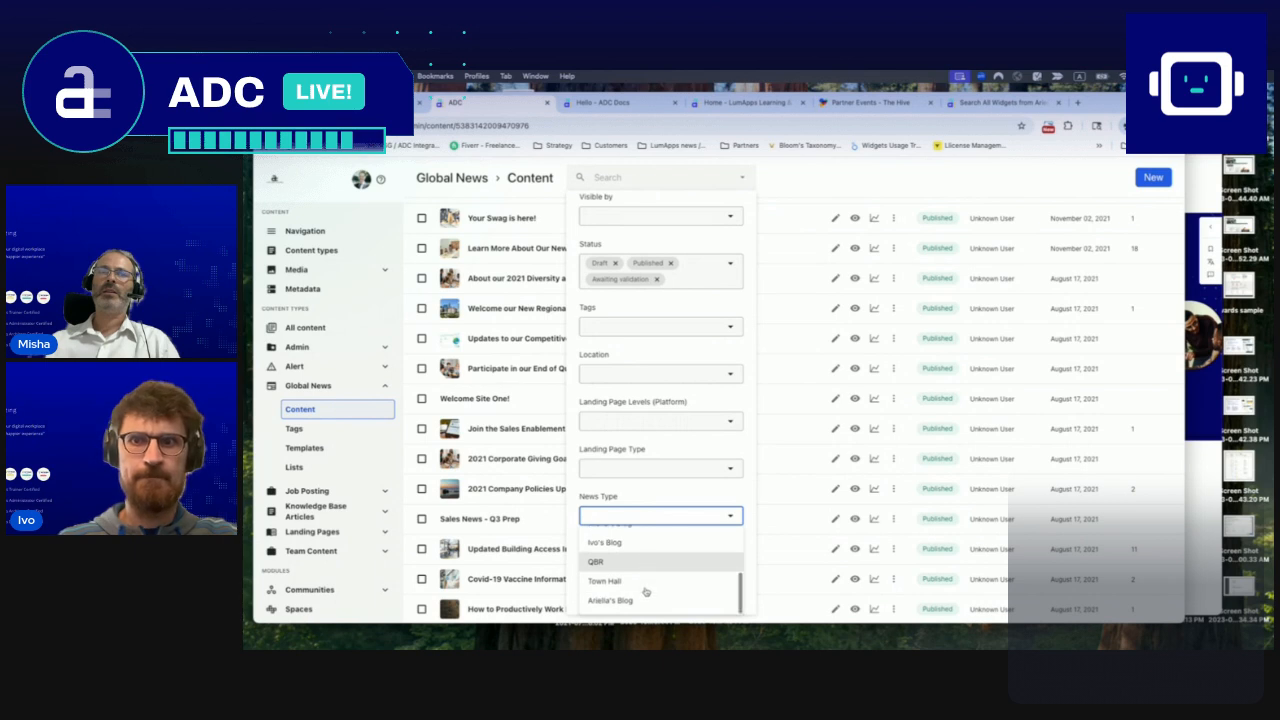
left_click(849, 178)
left_click(844, 184)
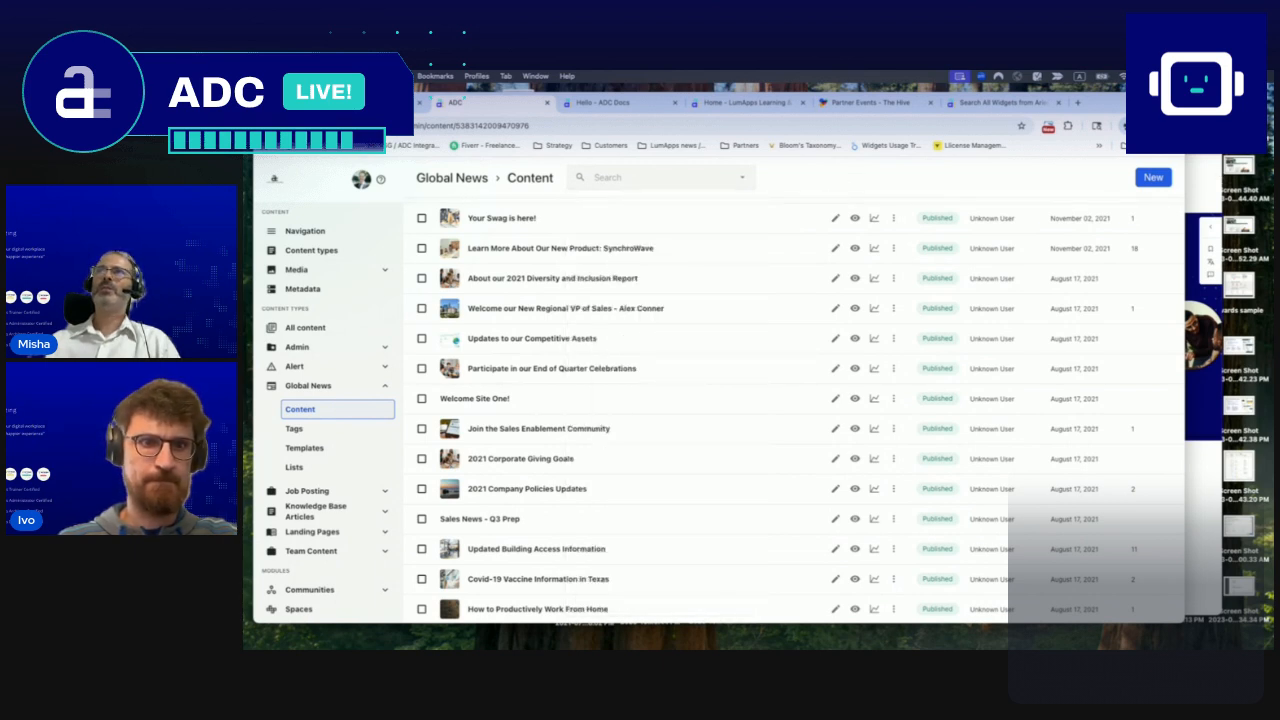
- Switch to the People Team Home window and check which content types that account can administer and create
left_click(1203, 168)
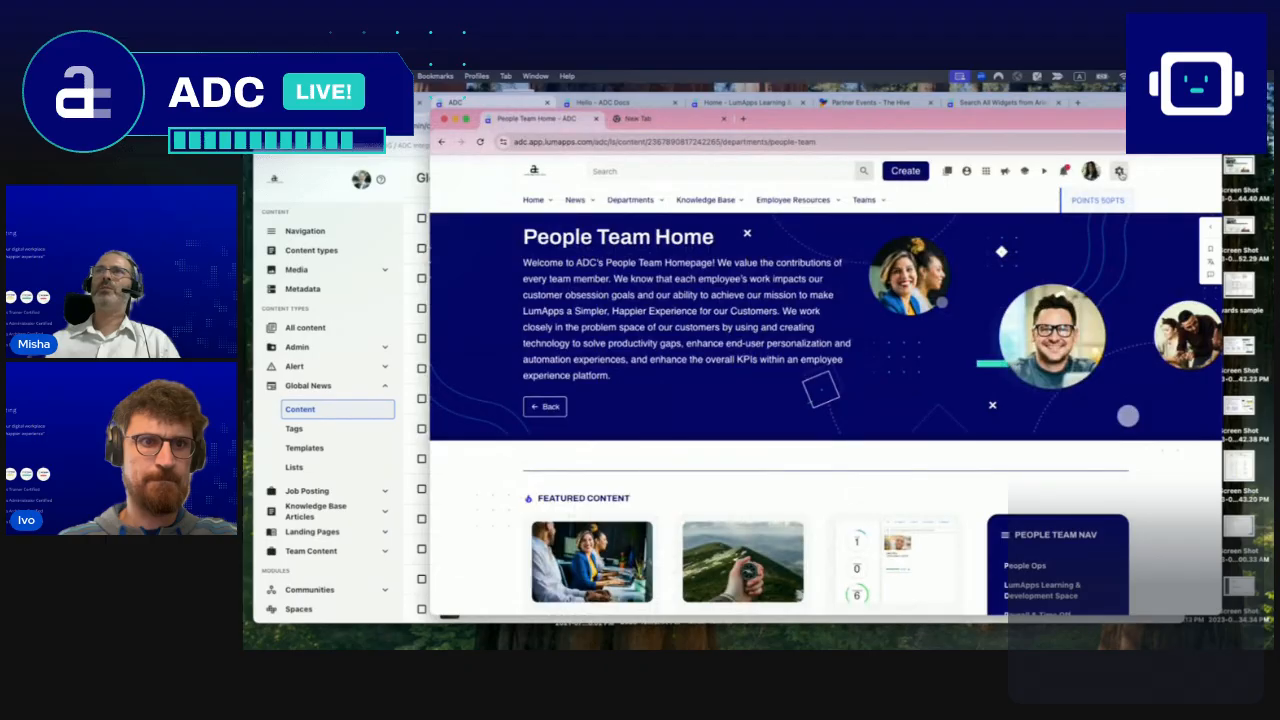
left_click(1120, 173)
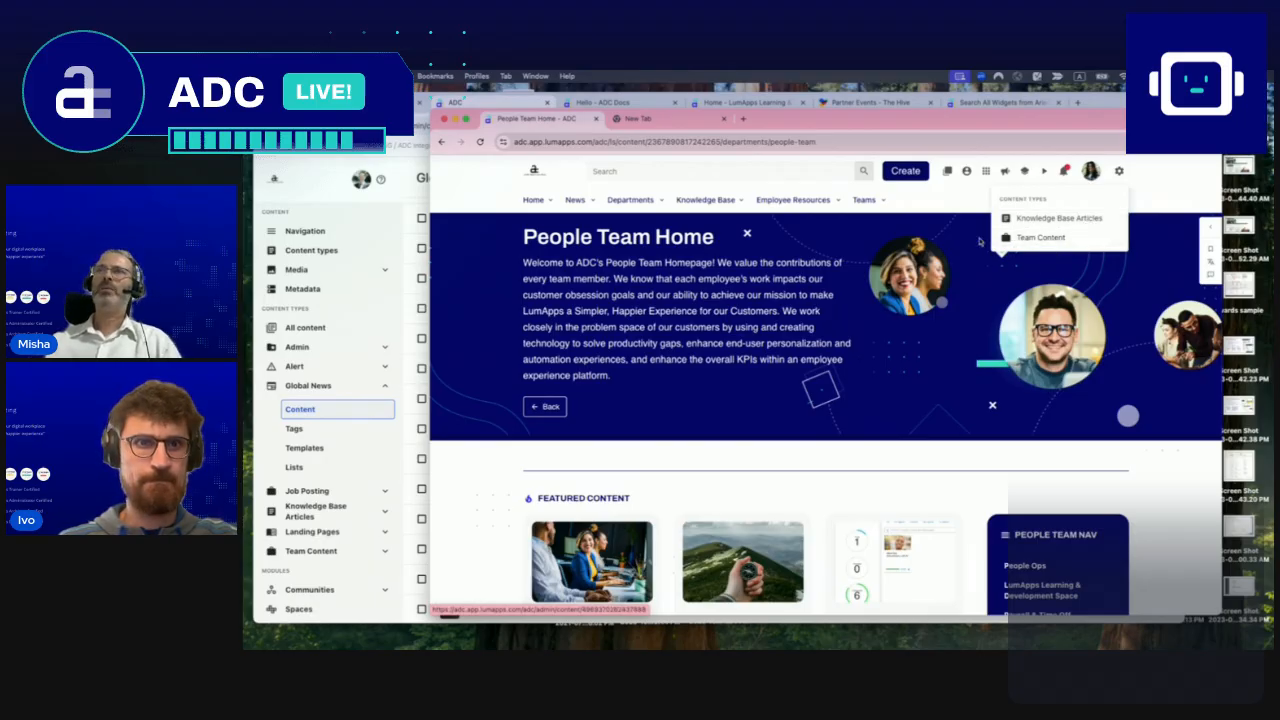
left_click(905, 171)
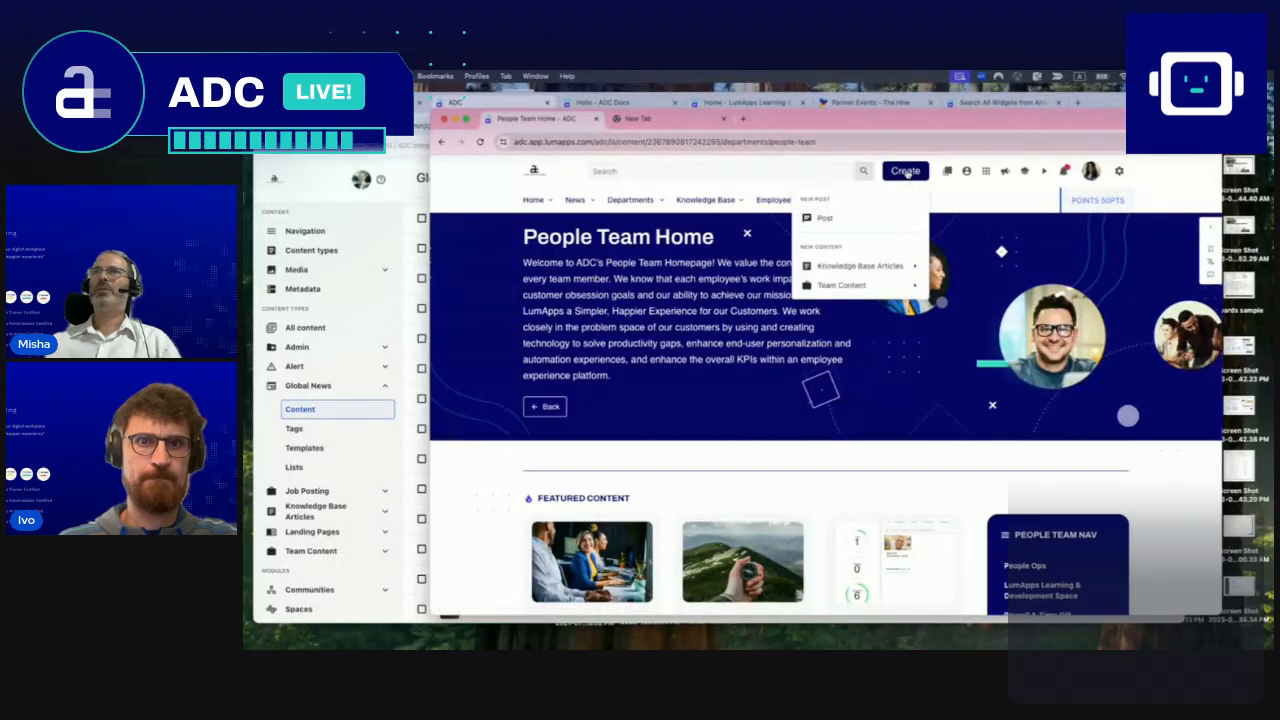
mouse_move(856, 270)
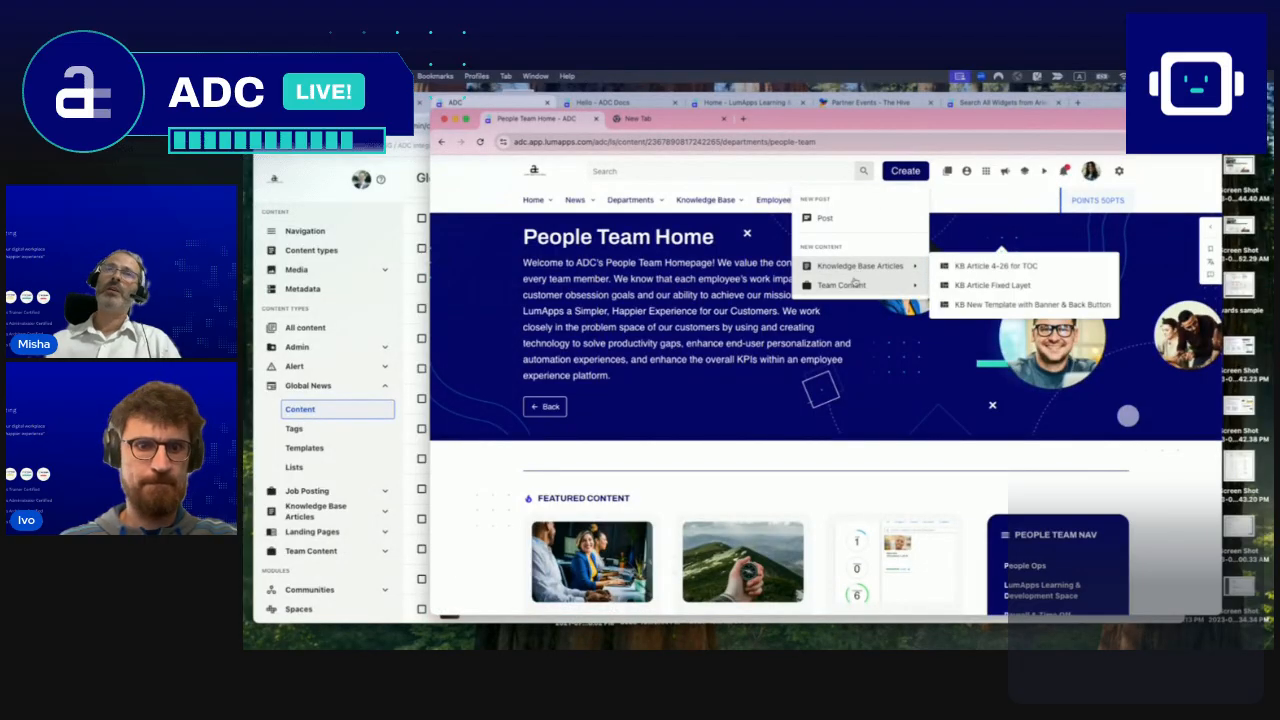
left_click(978, 198)
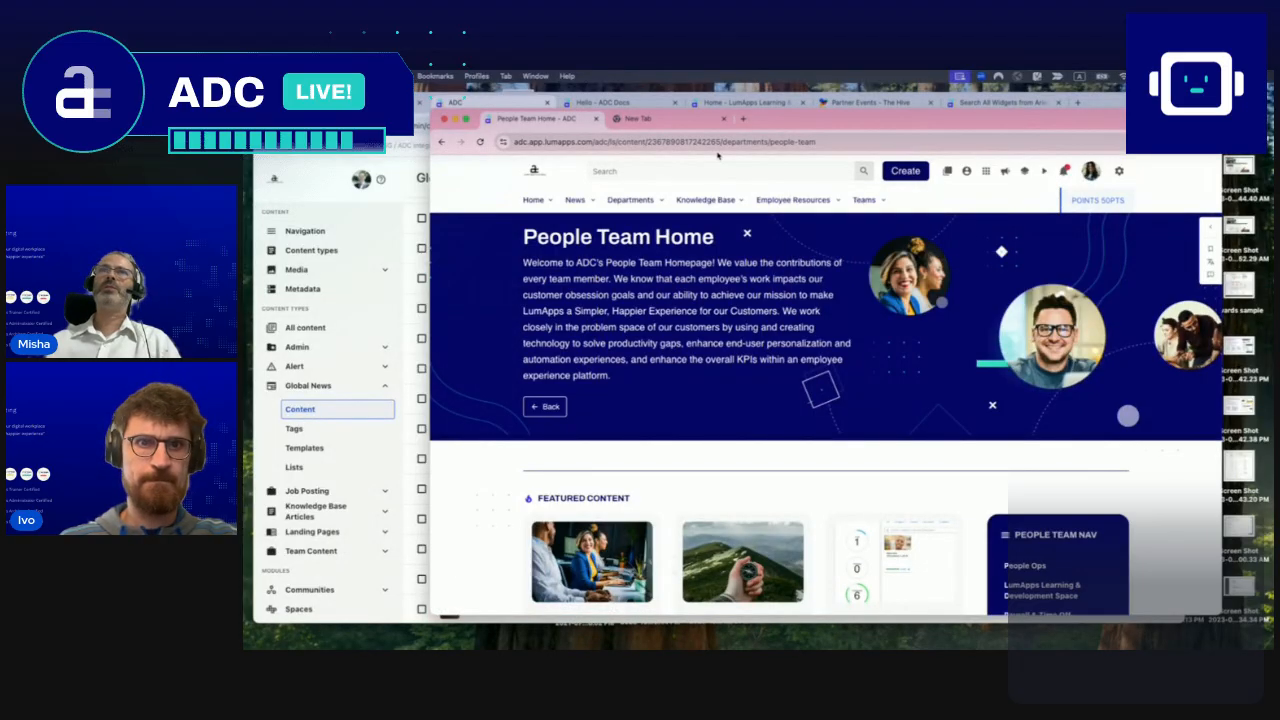
- Return to the administration window, open Site groups and look through the groups in the Administration category
left_click(489, 107)
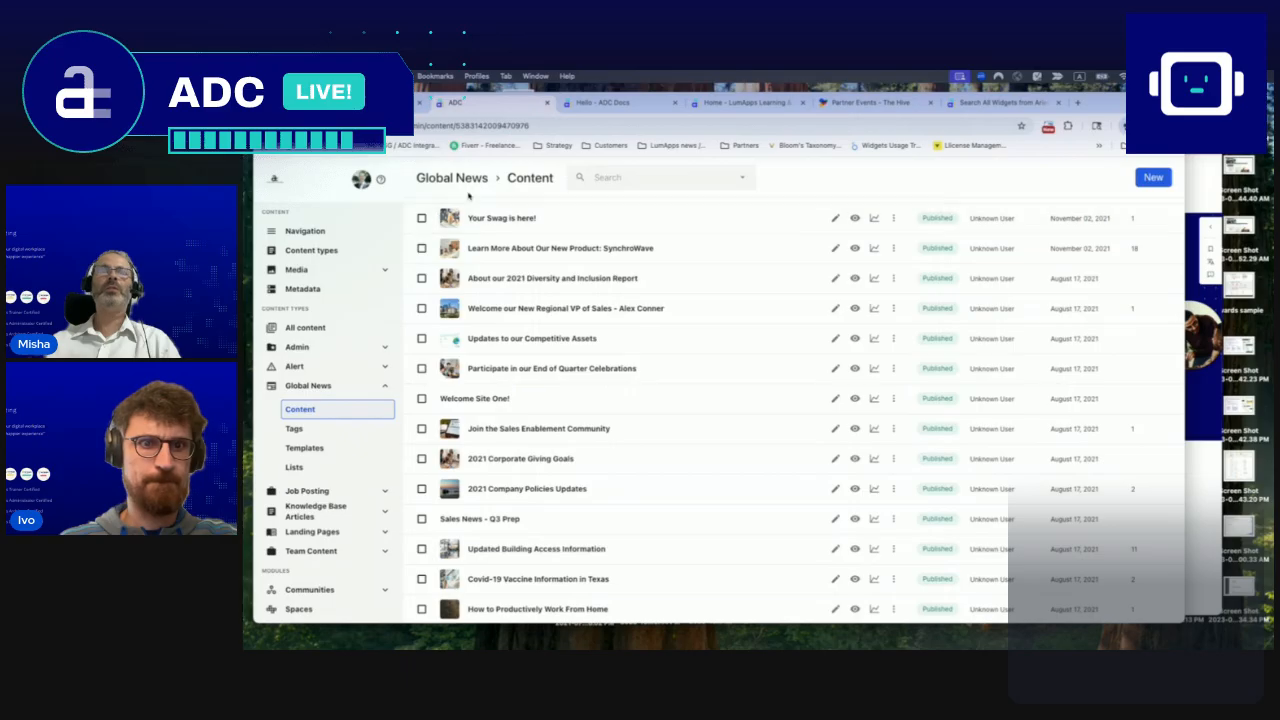
scroll(363, 415, "down", 3)
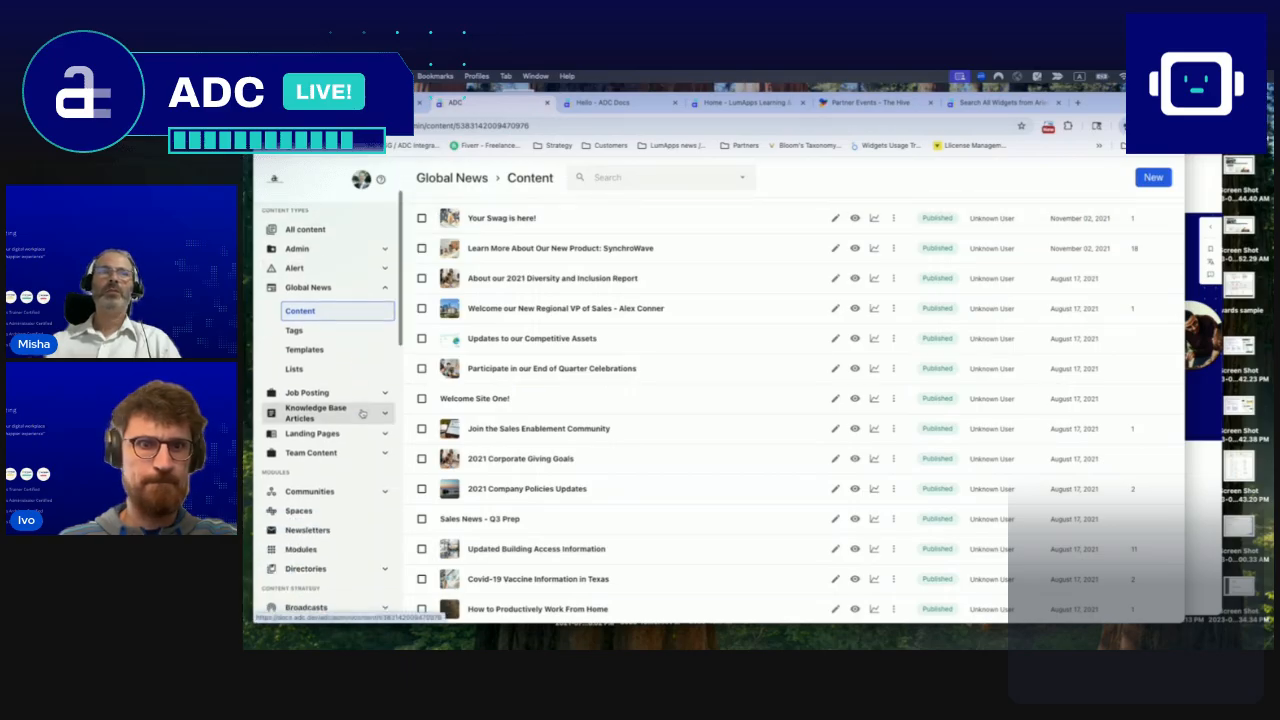
scroll(333, 431, "down", 8)
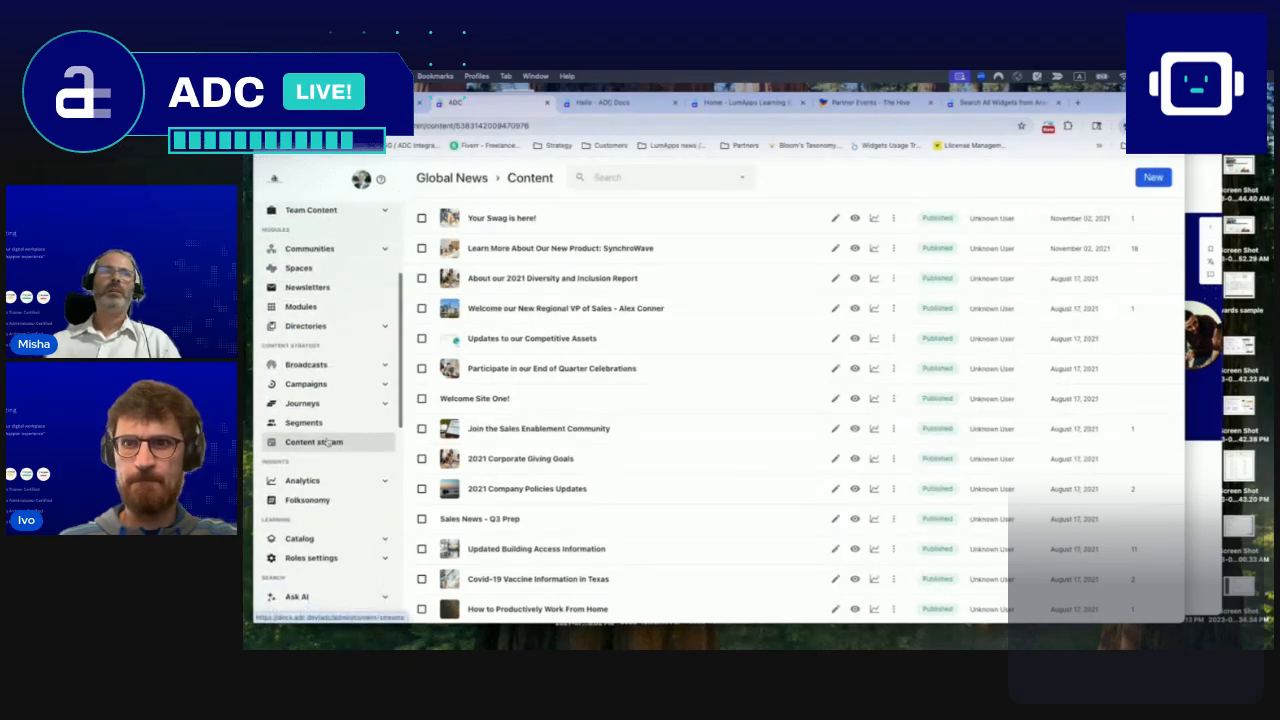
scroll(327, 479, "down", 3)
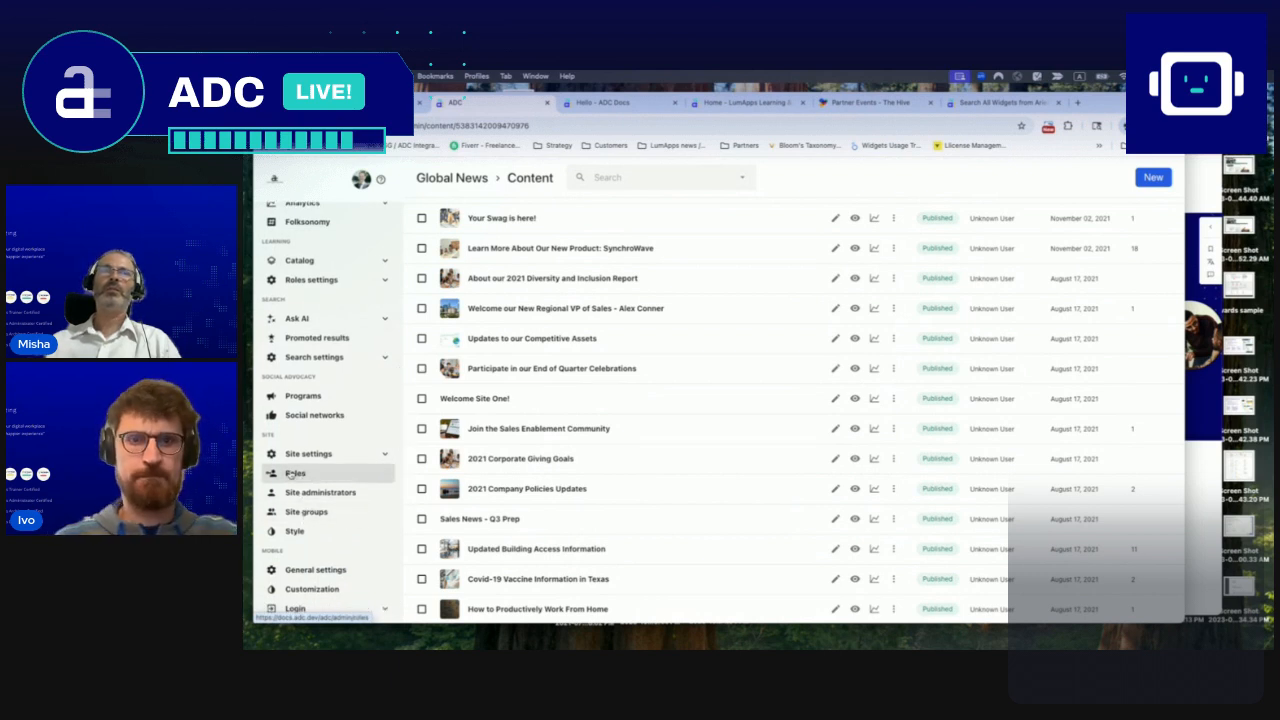
left_click(313, 513)
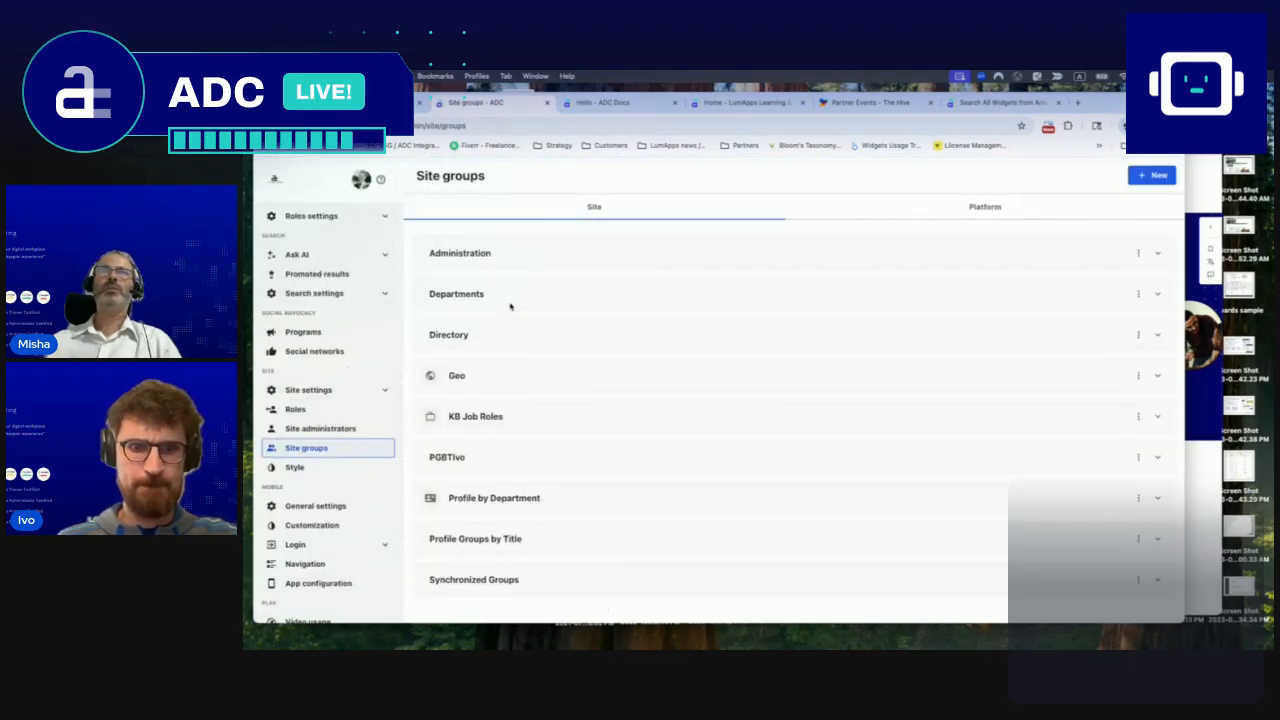
left_click(1157, 253)
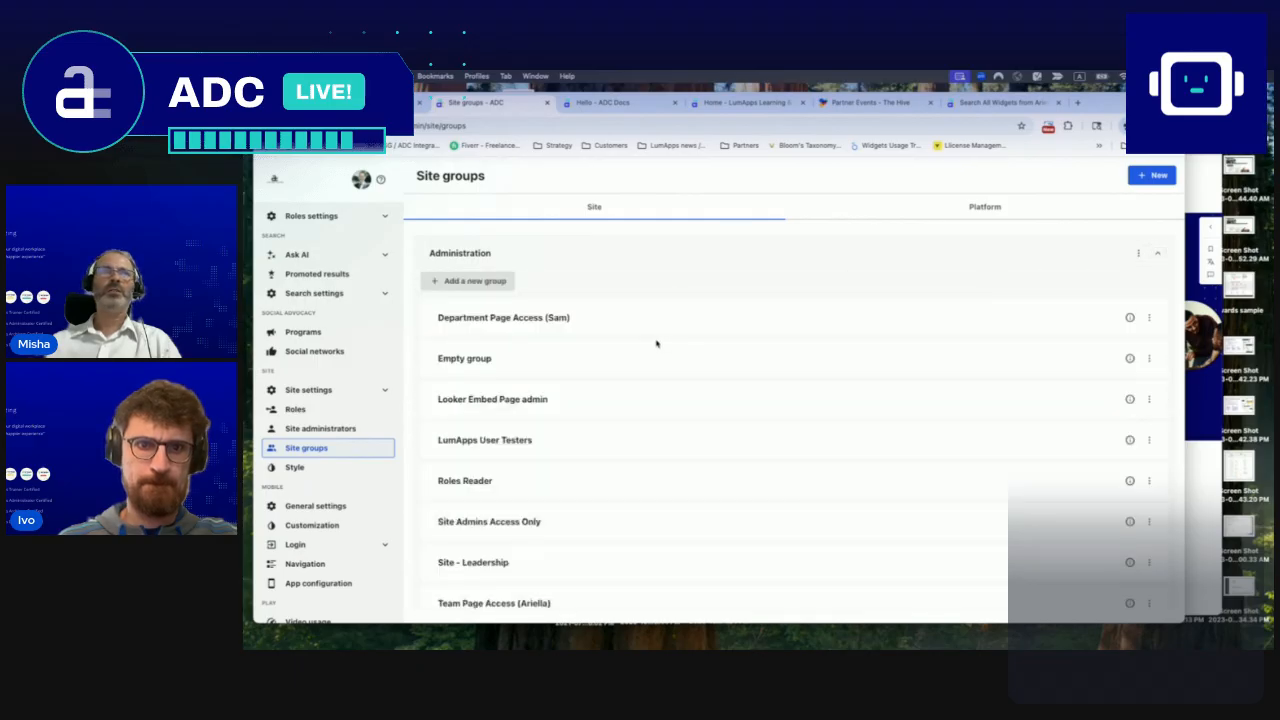
scroll(790, 325, "down", 2)
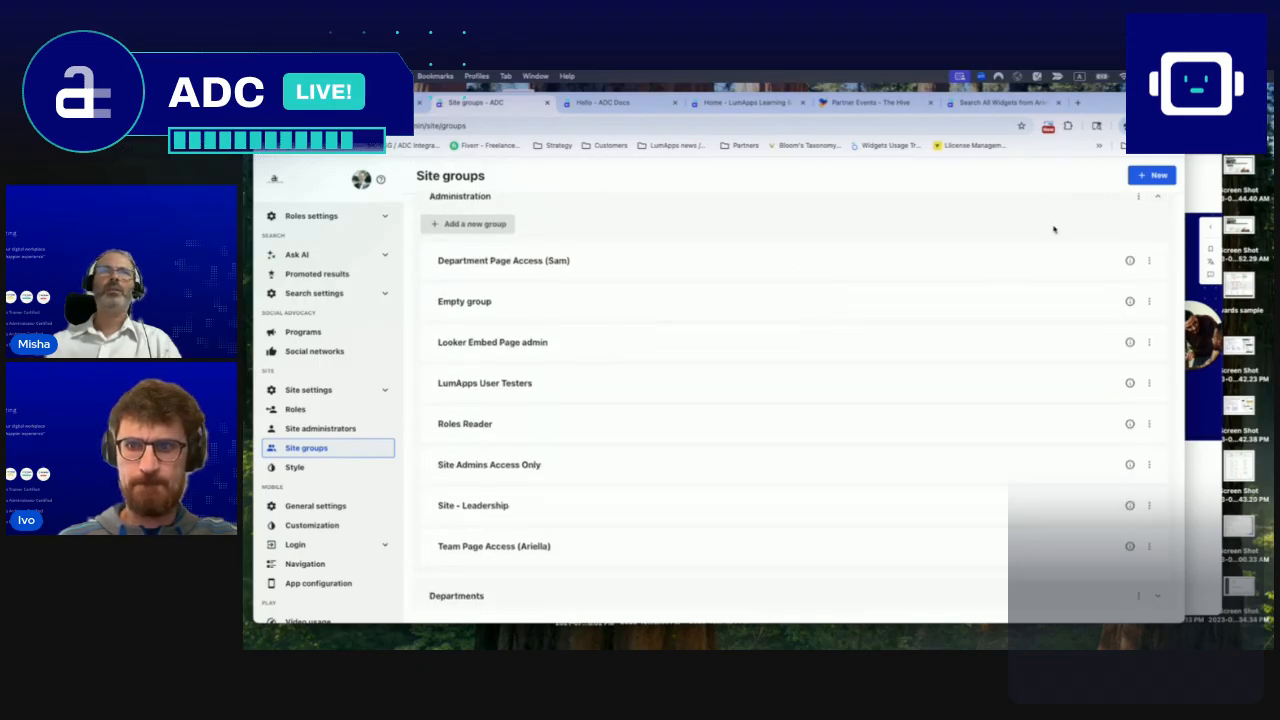
scroll(1136, 201, "up", 2)
left_click(1157, 253)
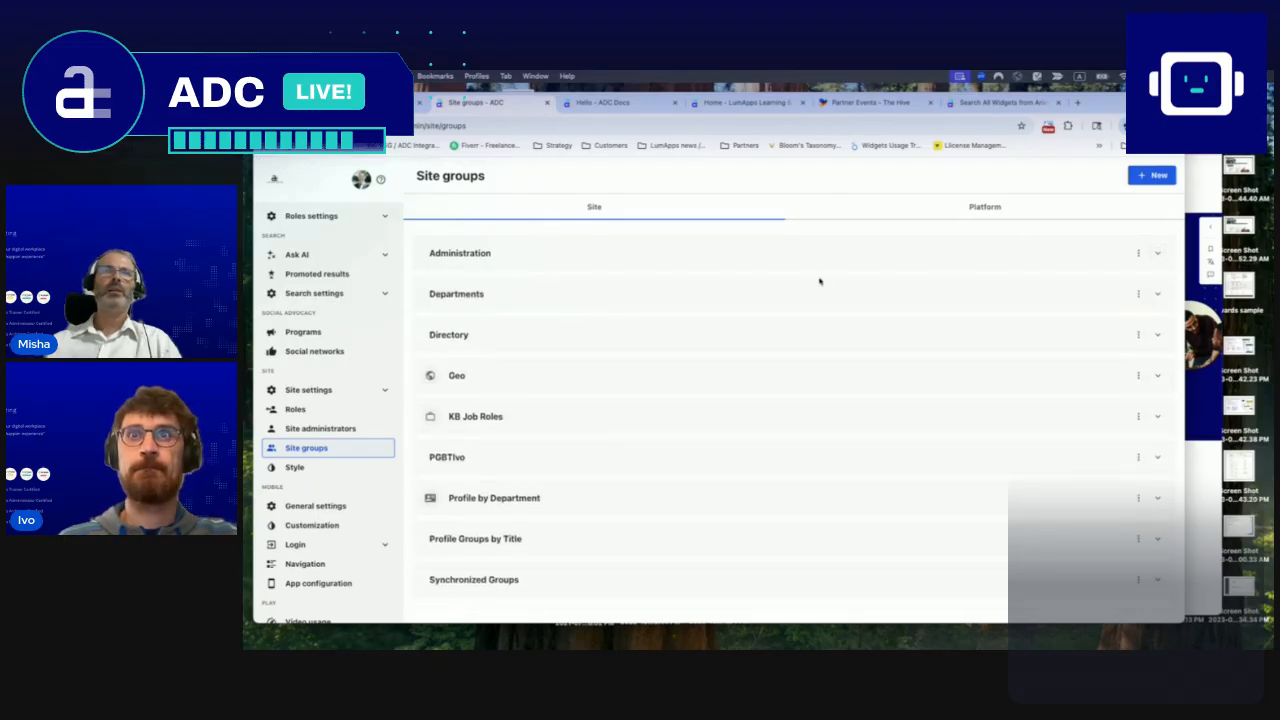
- Edit the Marketing group in the Departments category and set its group name to Marketing Communications
left_click(1157, 293)
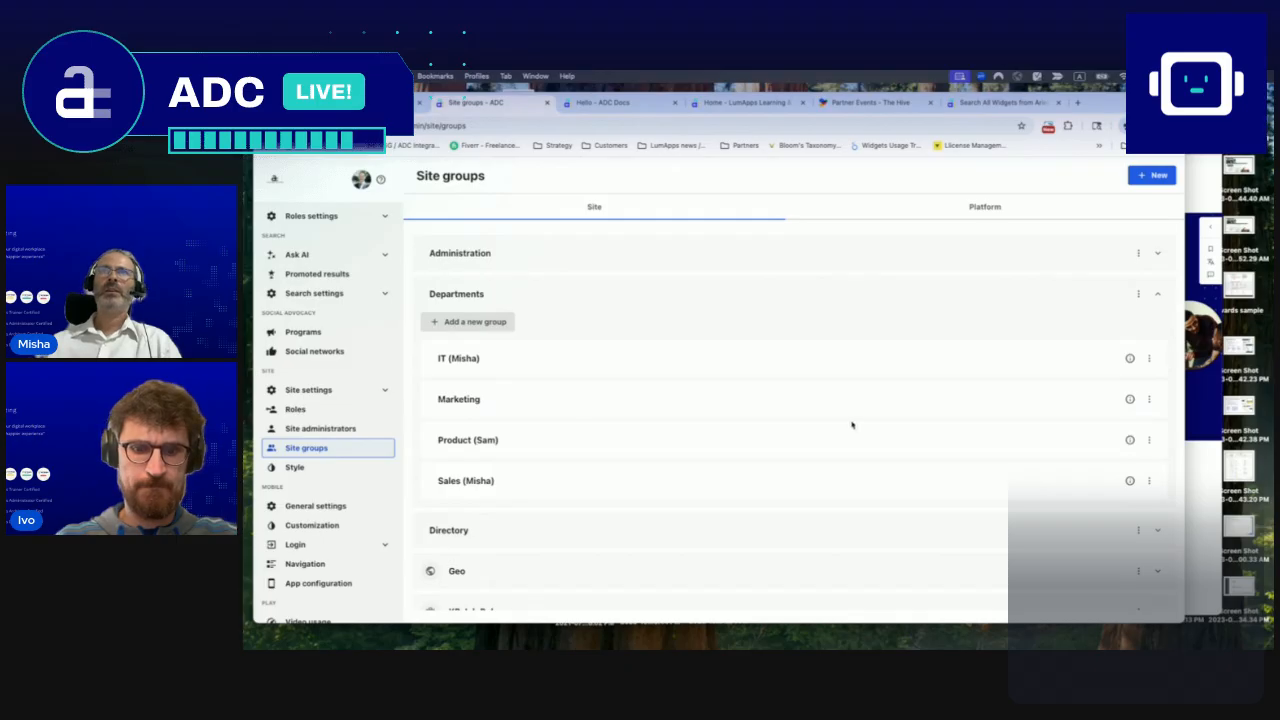
left_click(1148, 399)
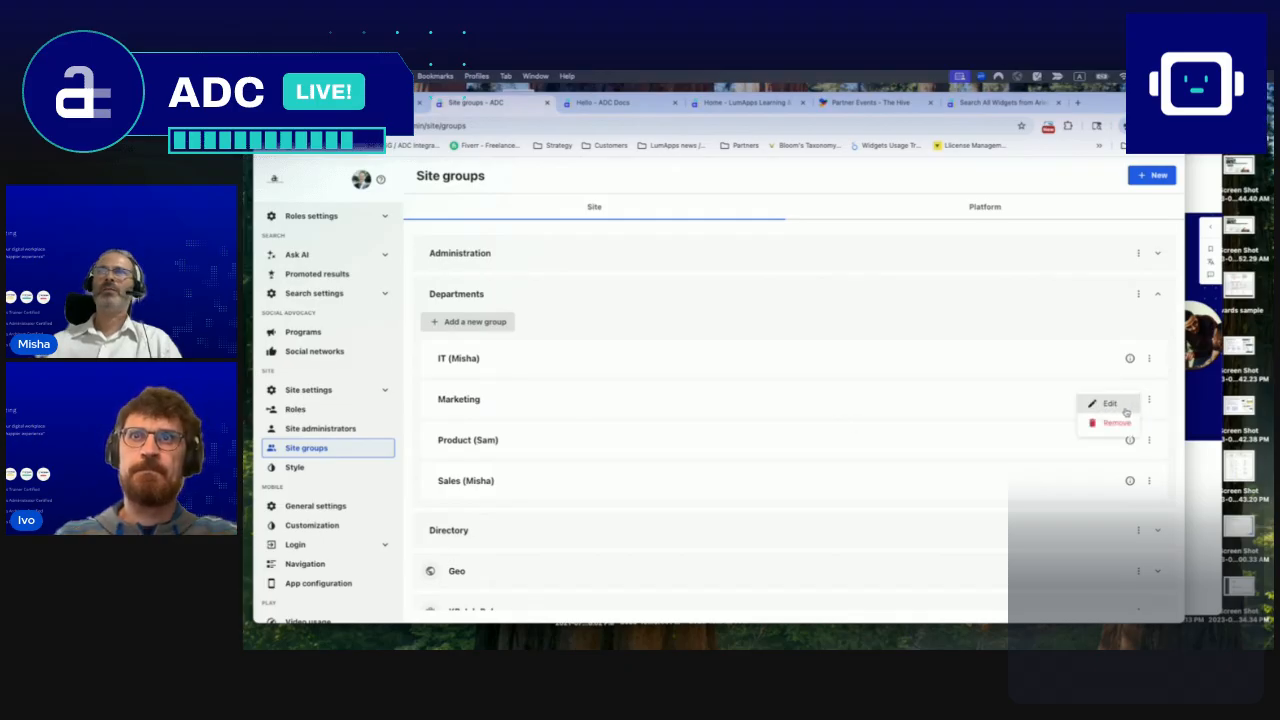
left_click(1105, 405)
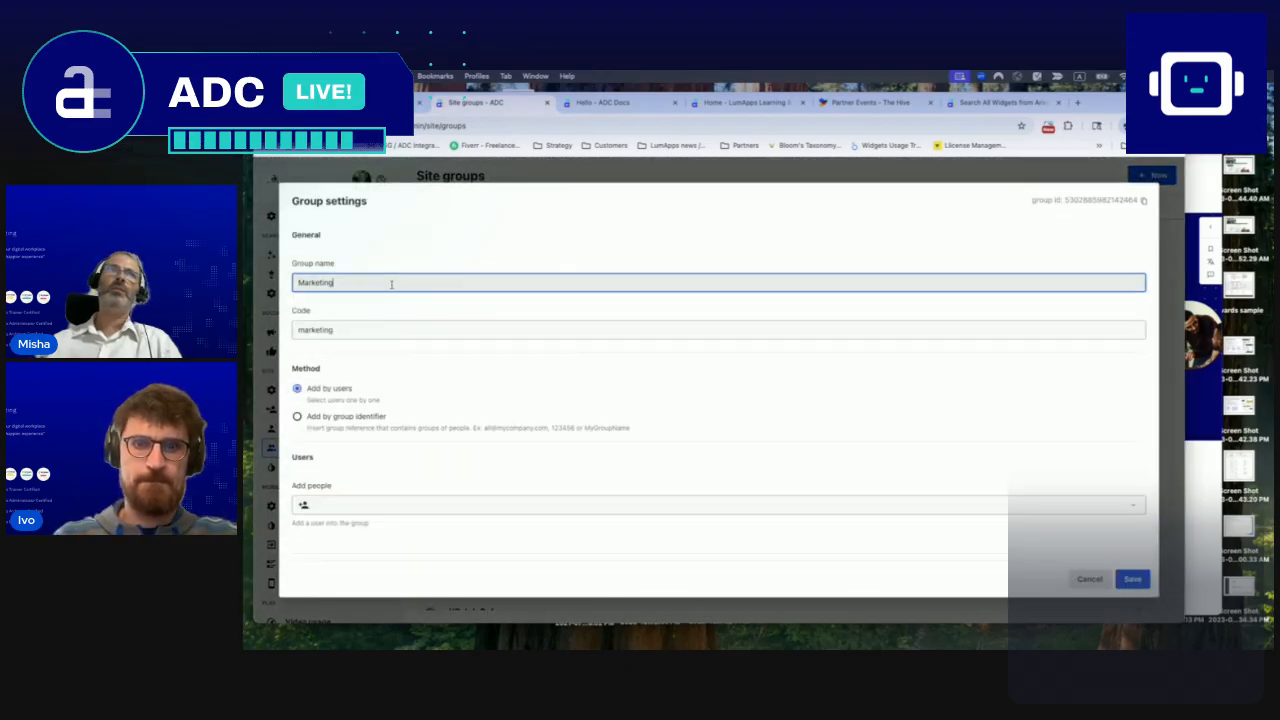
left_click(392, 284)
key("super+a")
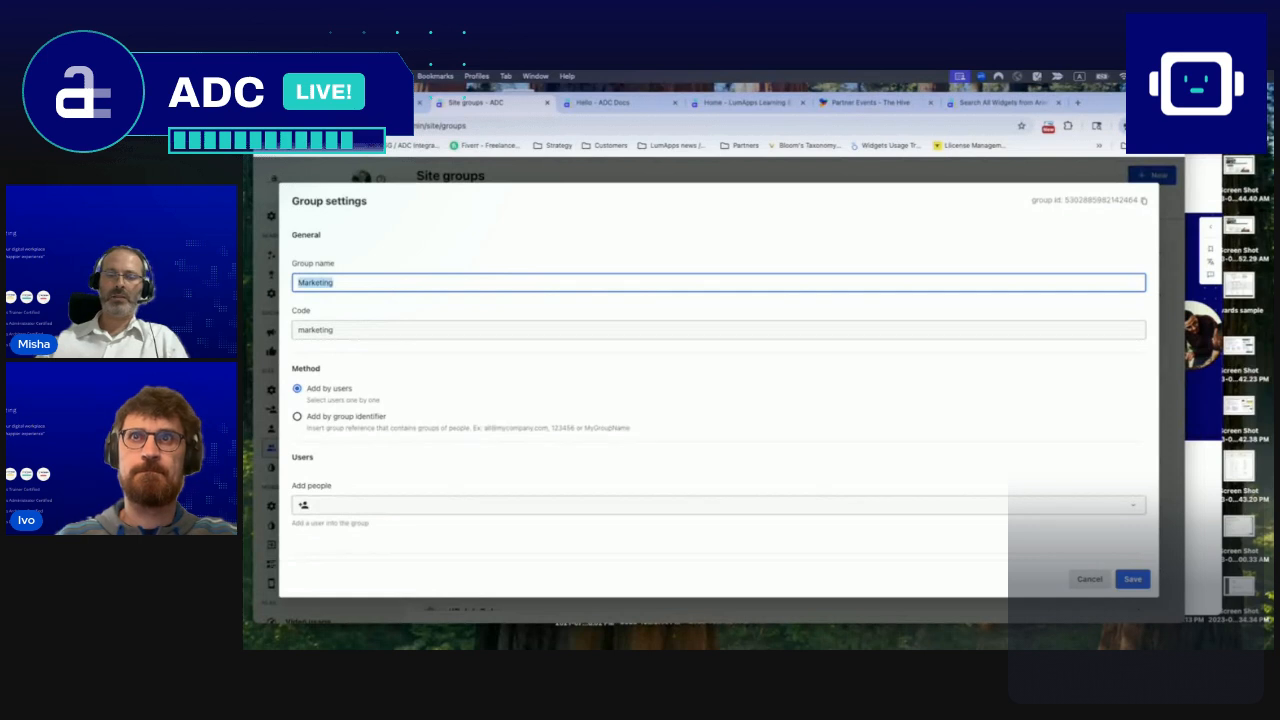
left_click(334, 283)
type("Communications")
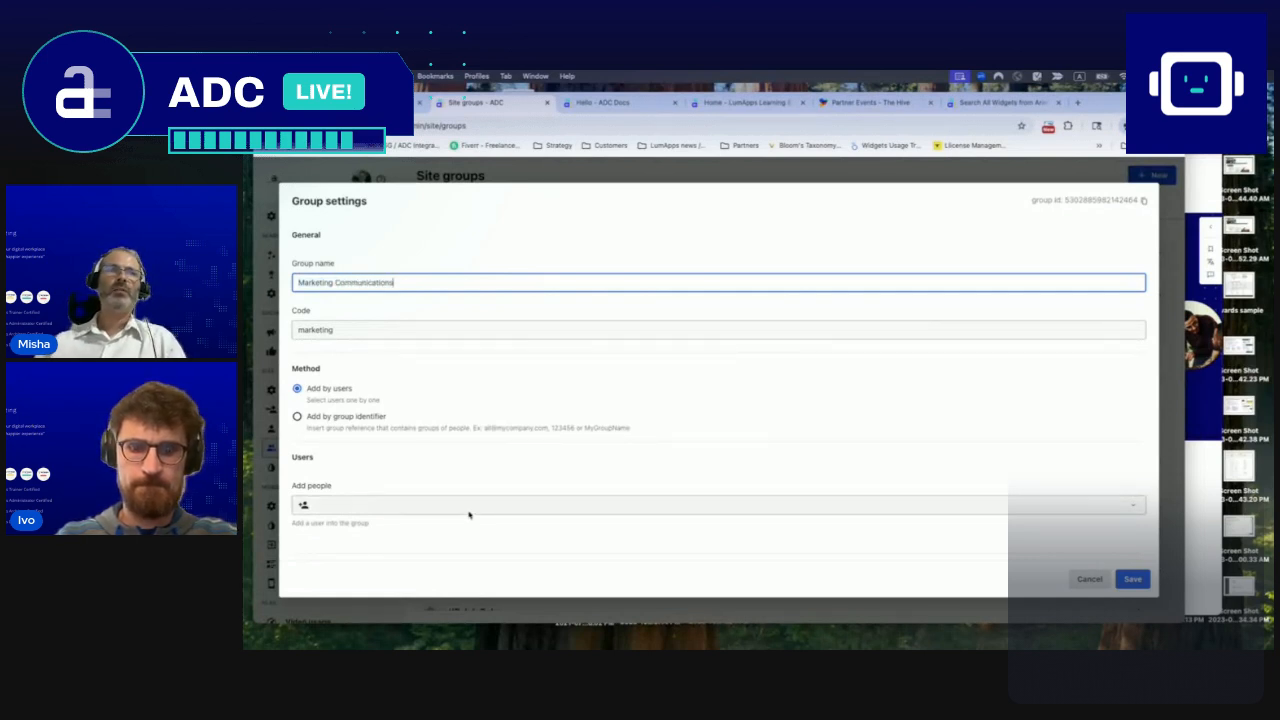
- Find the colleague by first name, add them to the Marketing Communications group and save the group settings
left_click(466, 504)
type("amelia")
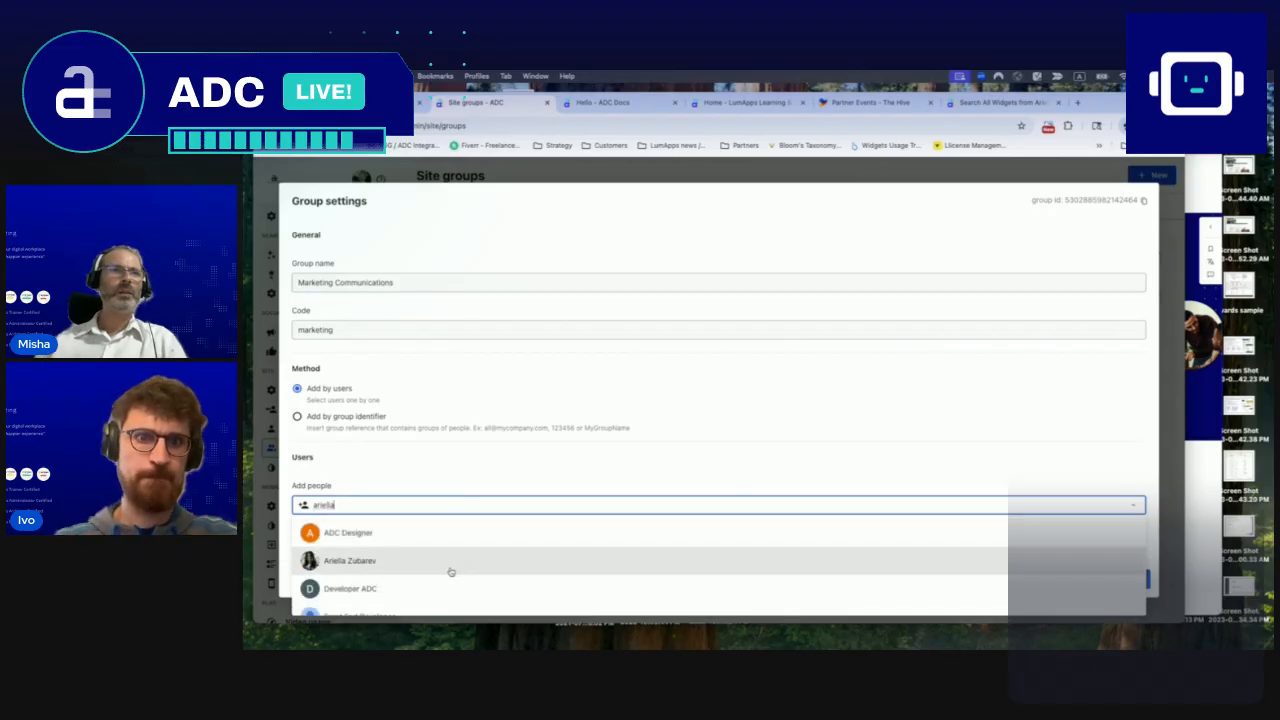
left_click(451, 570)
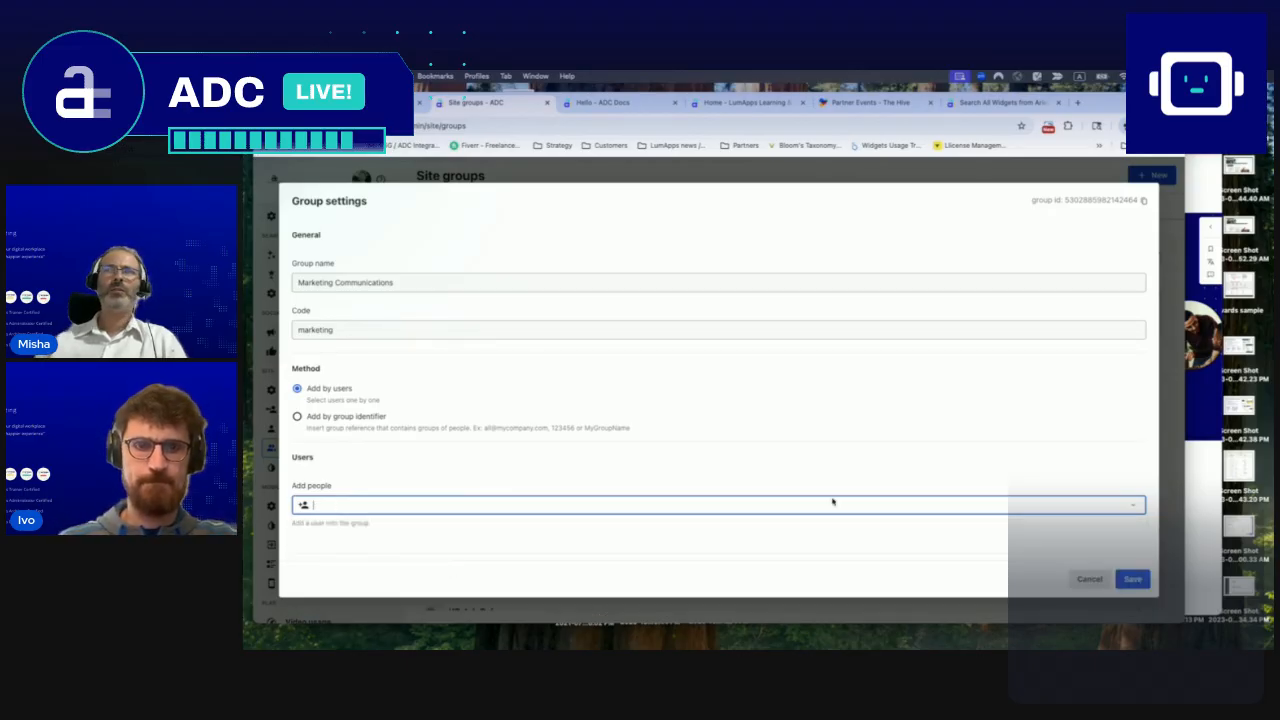
left_click(1128, 580)
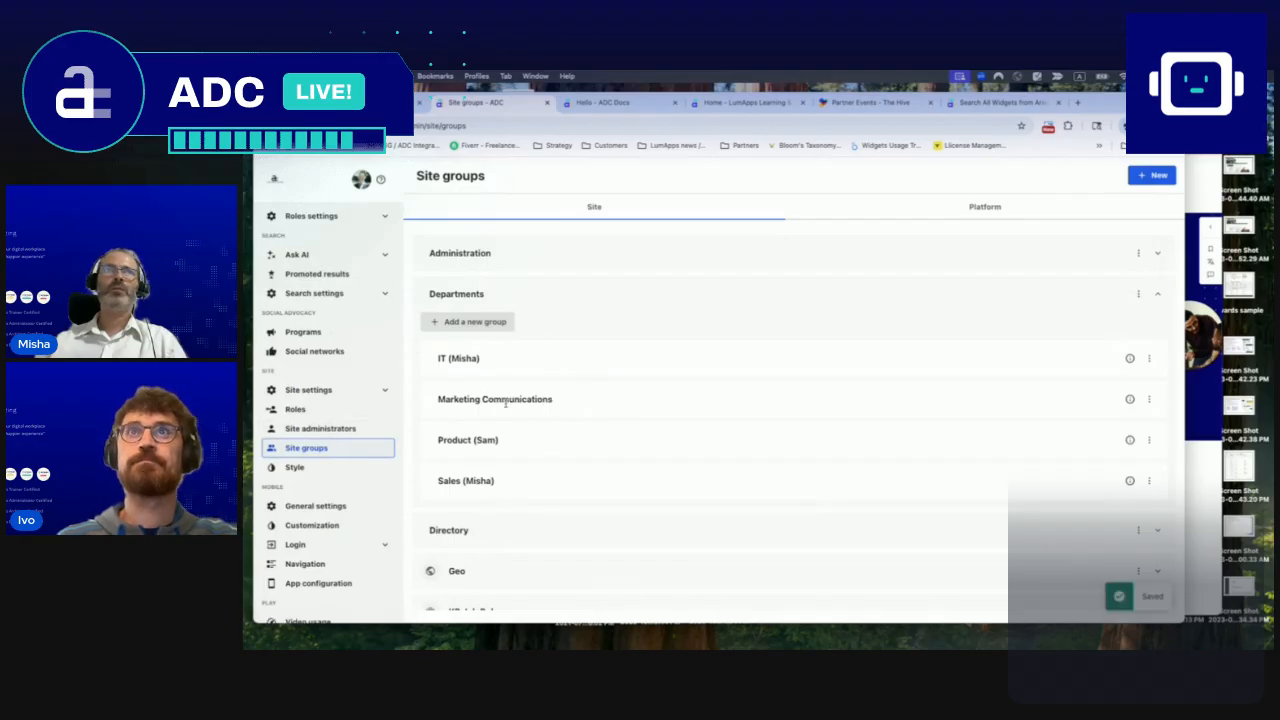
- Create a new site role and name it News Creator for CXOs
left_click(310, 412)
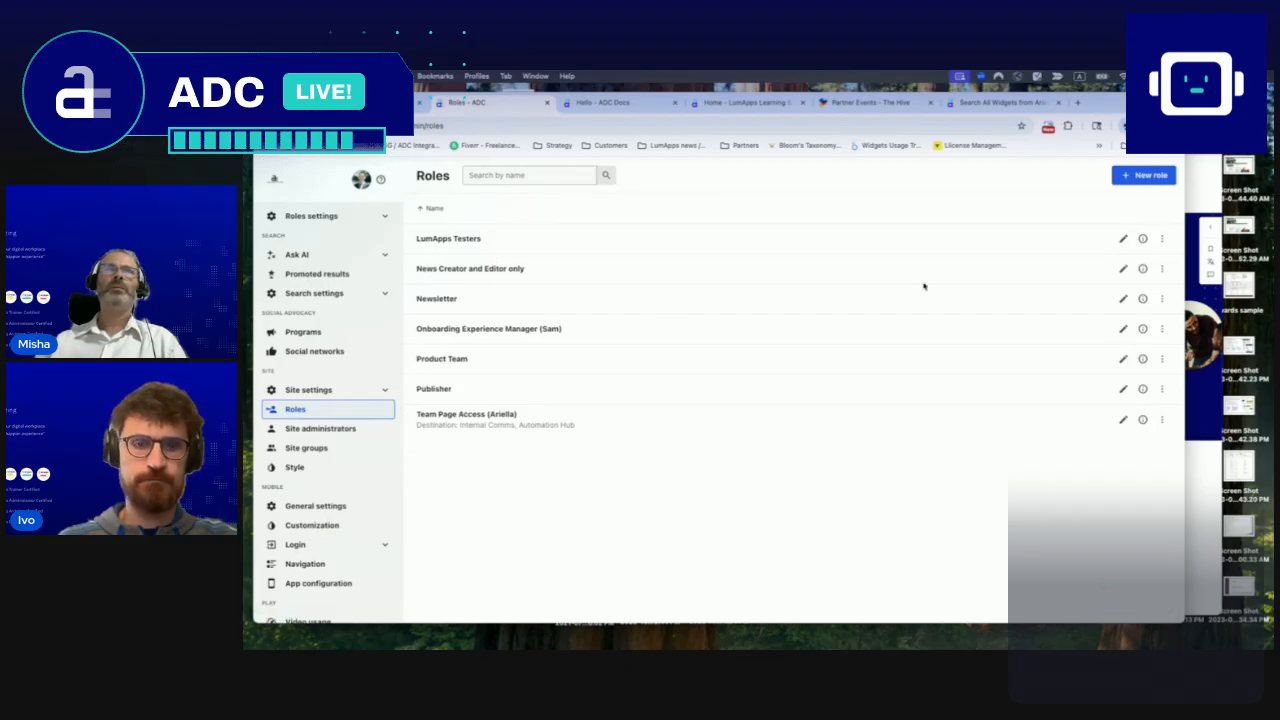
left_click(1145, 175)
left_click(683, 247)
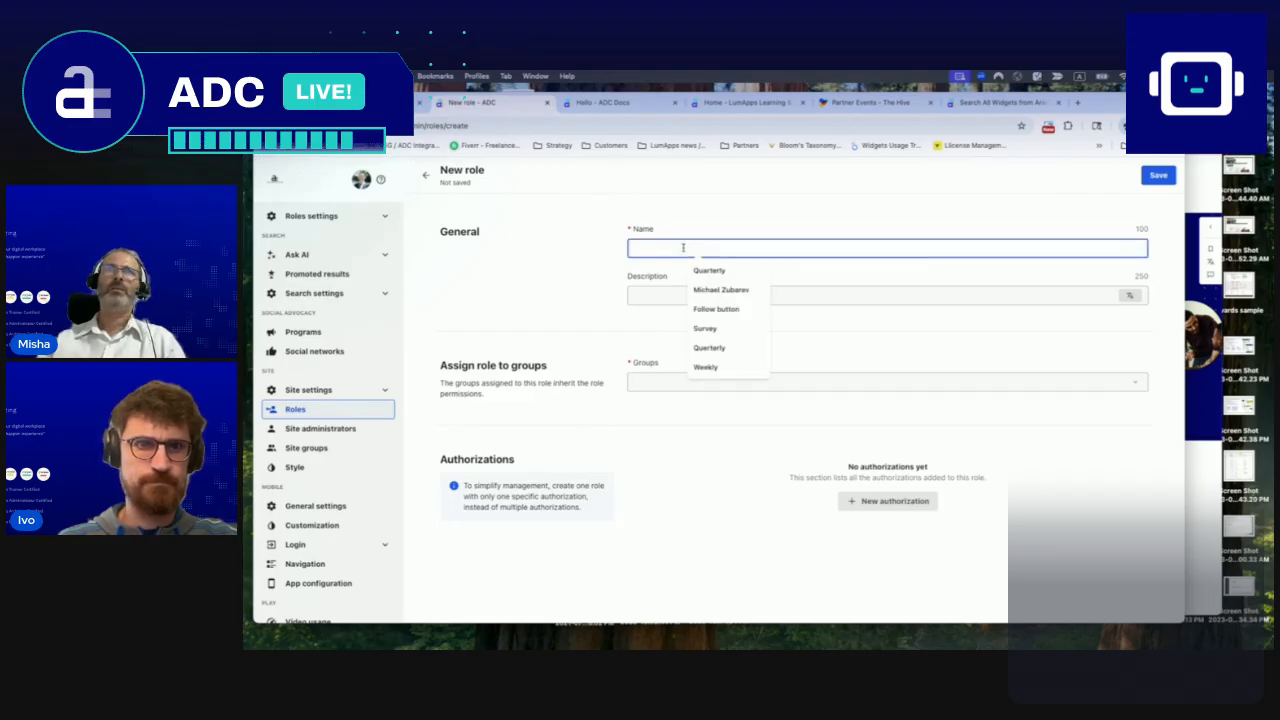
type("New")
key("ctrl+a")
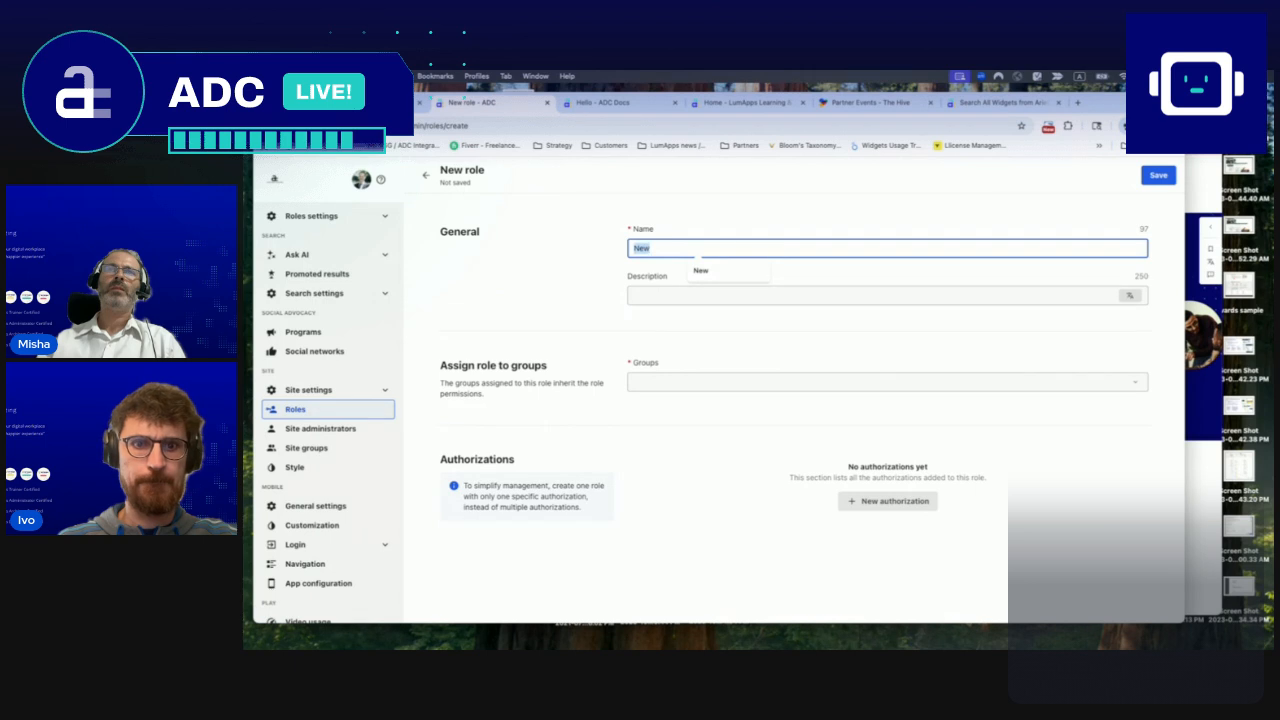
type("S")
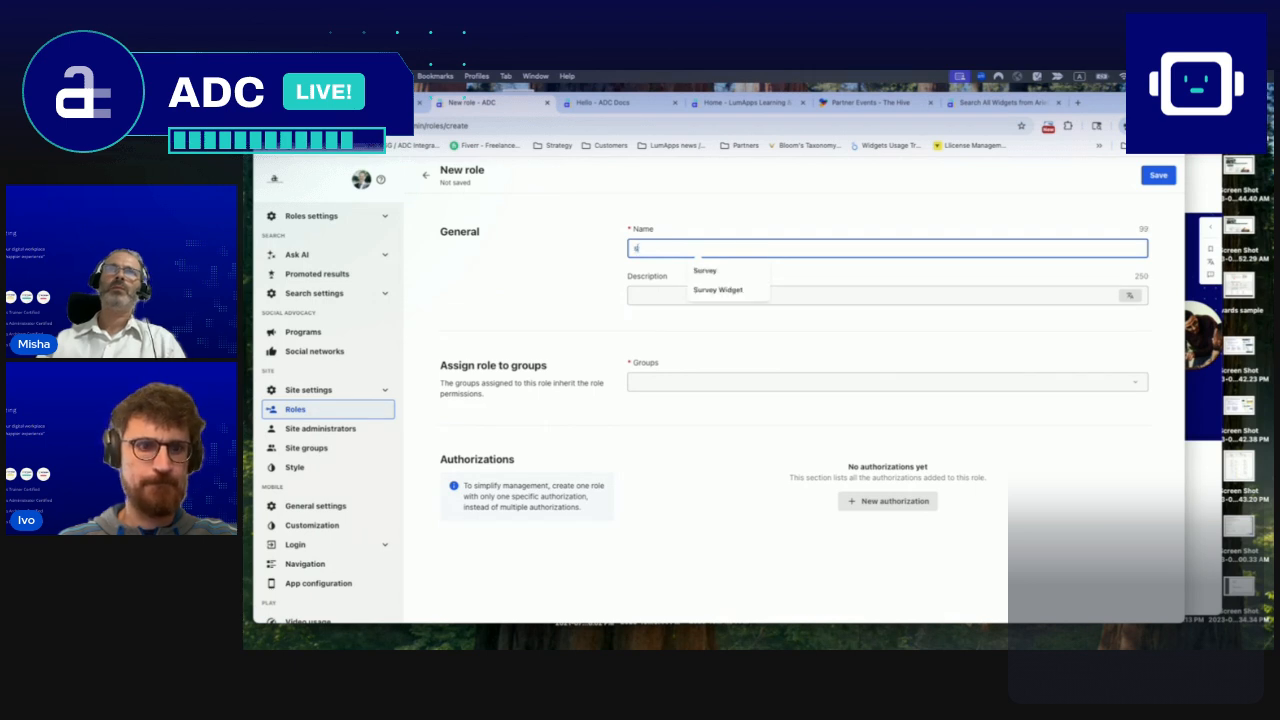
type("News")
key("ctrl+a")
type("News")
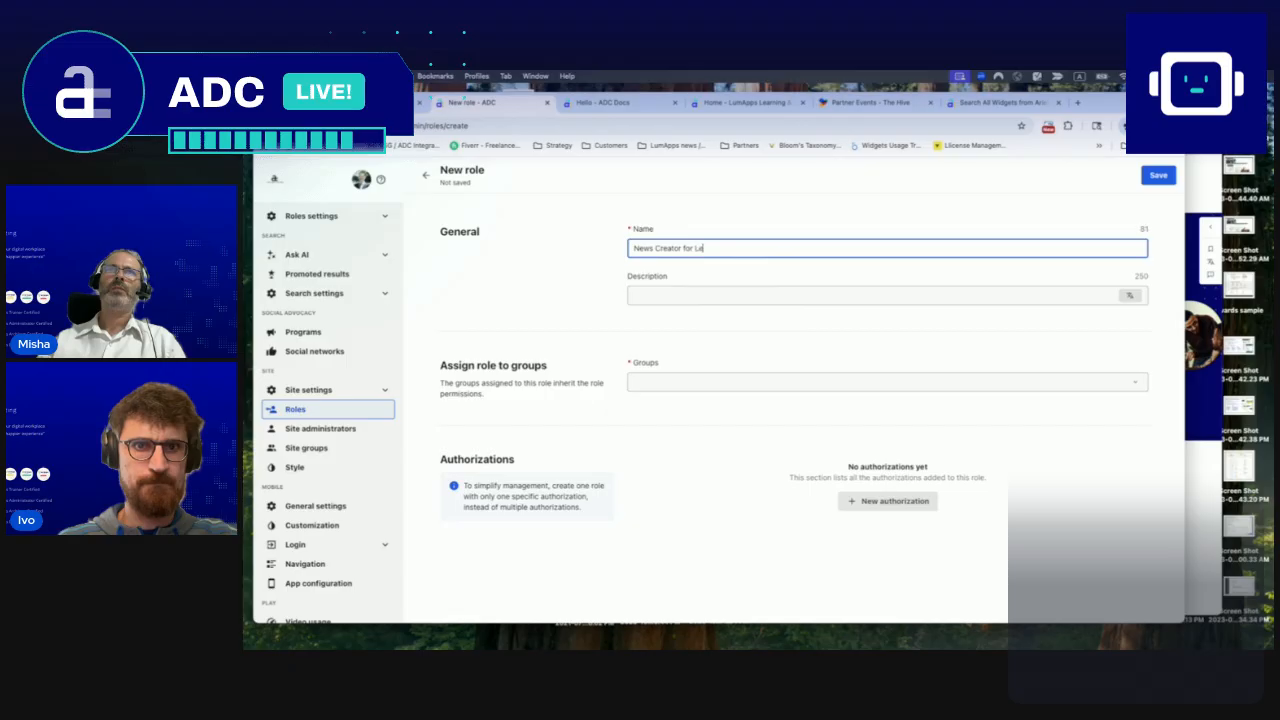
key("BackSpace")
key("BackSpace")
key("BackSpace")
key("BackSpace")
key("BackSpace")
key("BackSpace")
type("CXOs")
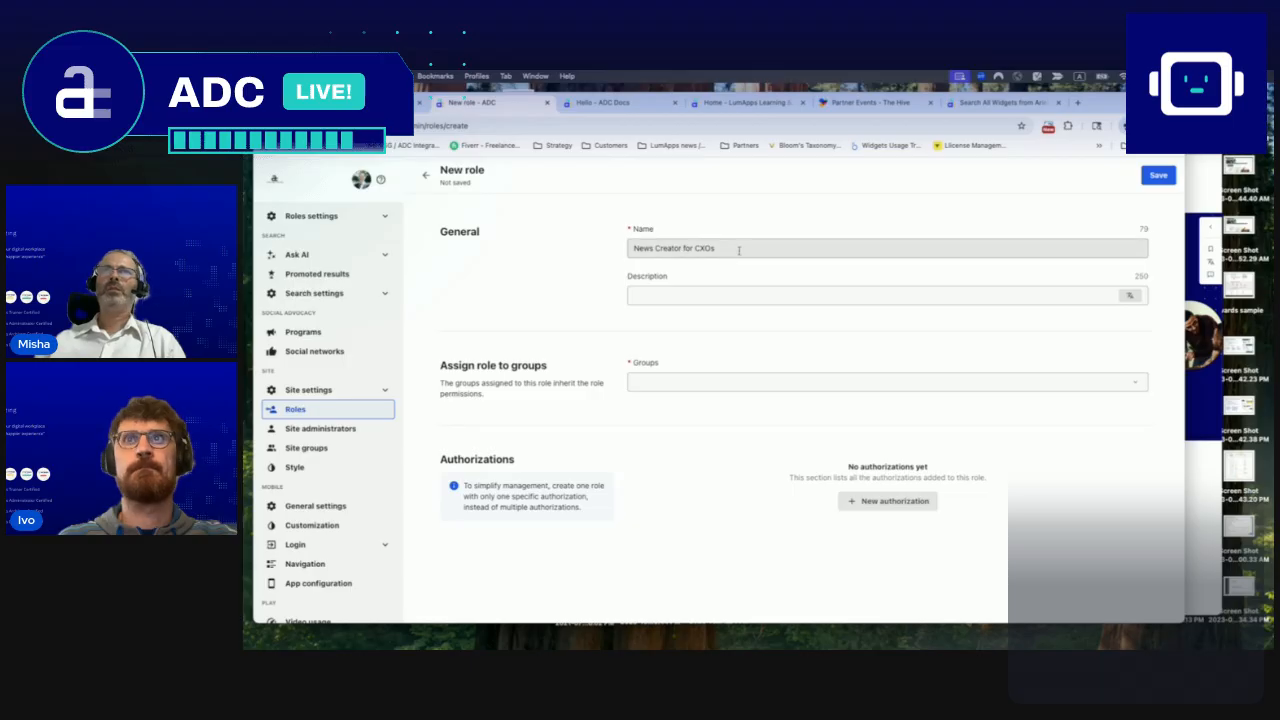
- Describe the role as "The user will be able to manage, create and edit Global news by" followed by the three colleagues' first names
left_click(741, 296)
left_click(741, 296)
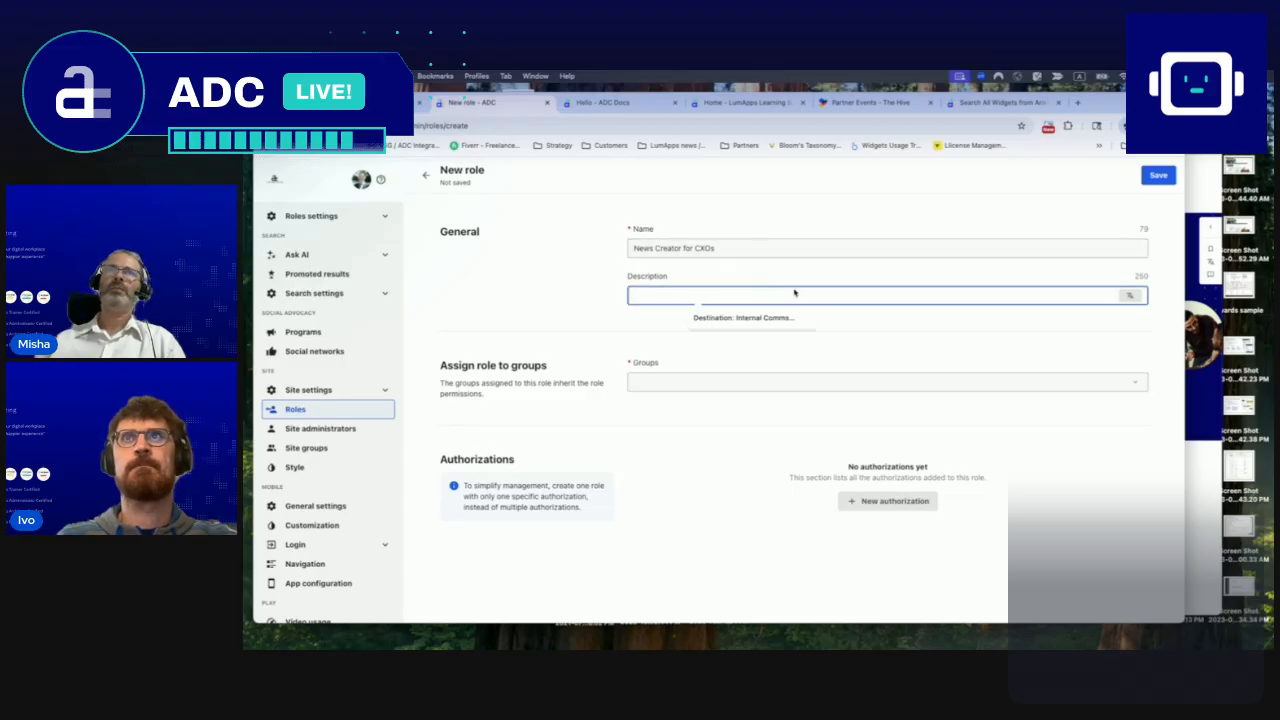
type("The user will be a")
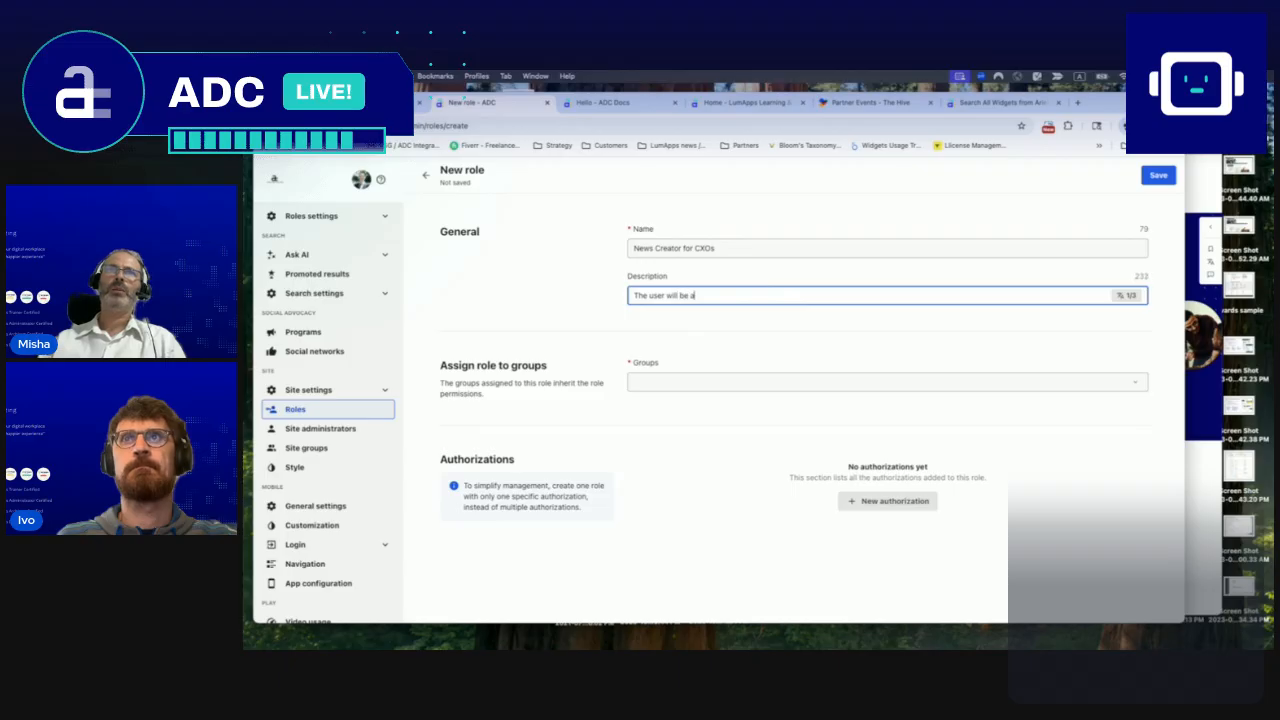
type("ble to manag")
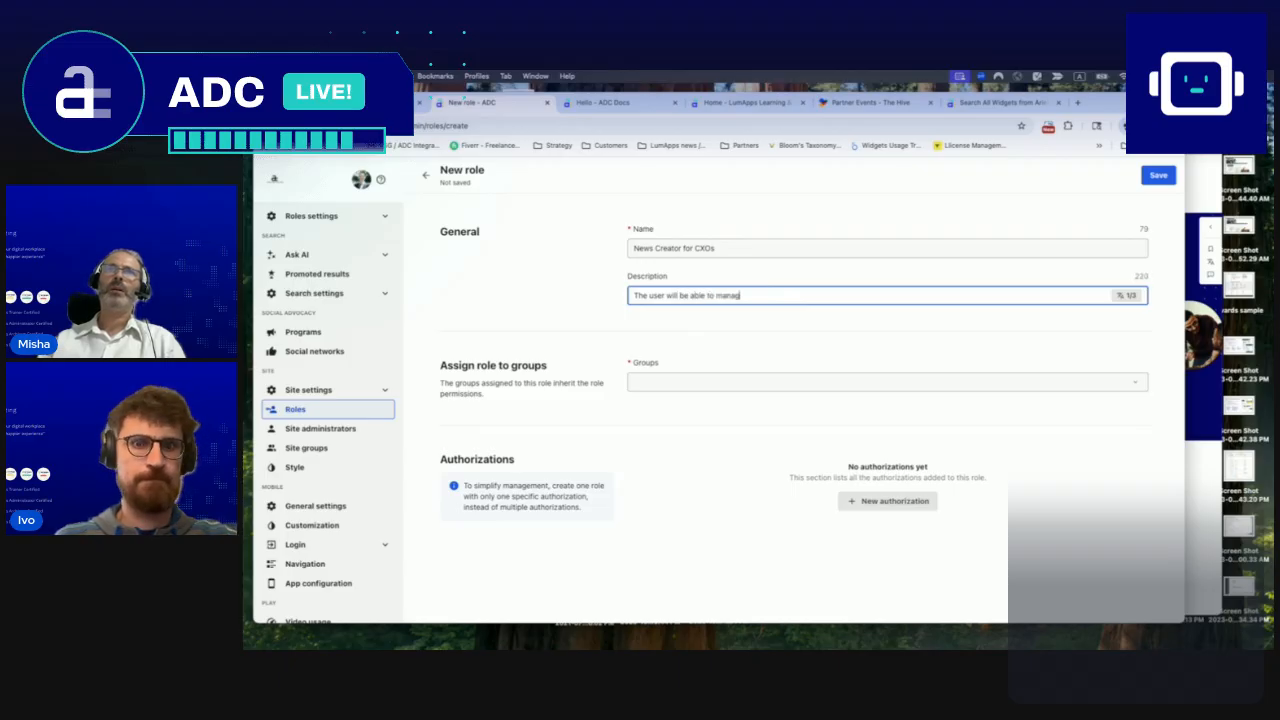
type("e, create and")
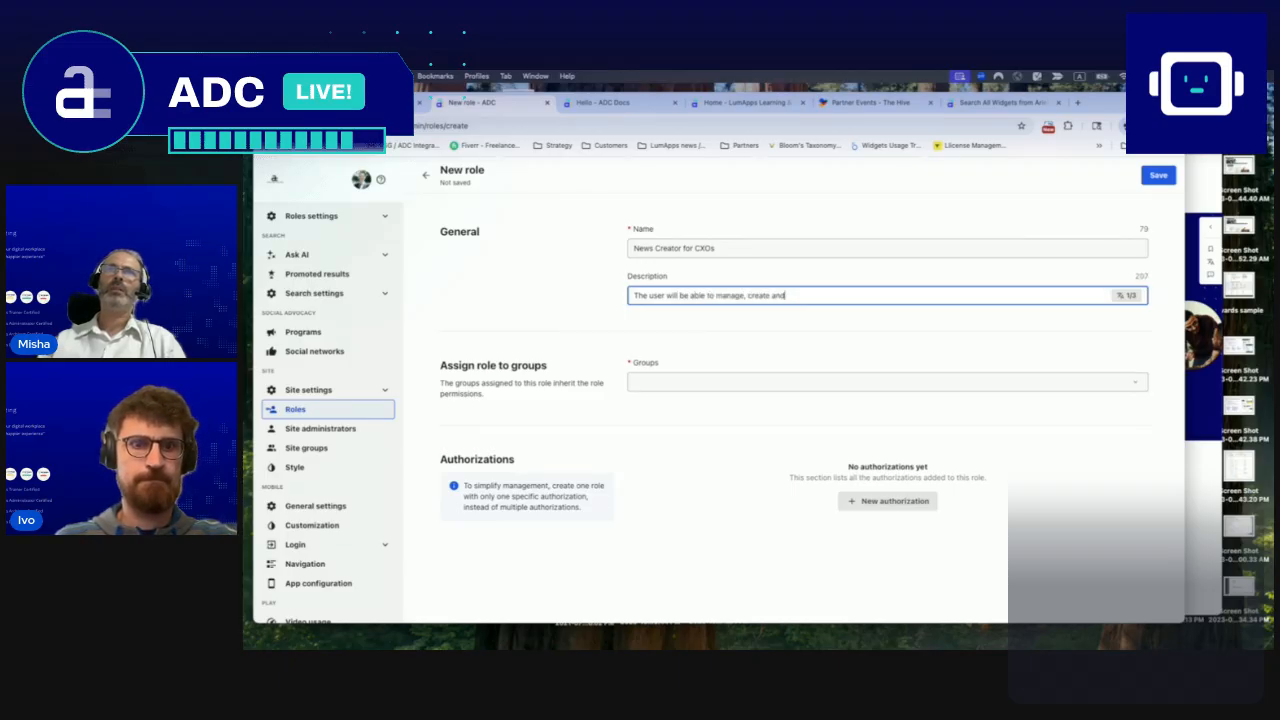
type(" edit Global news")
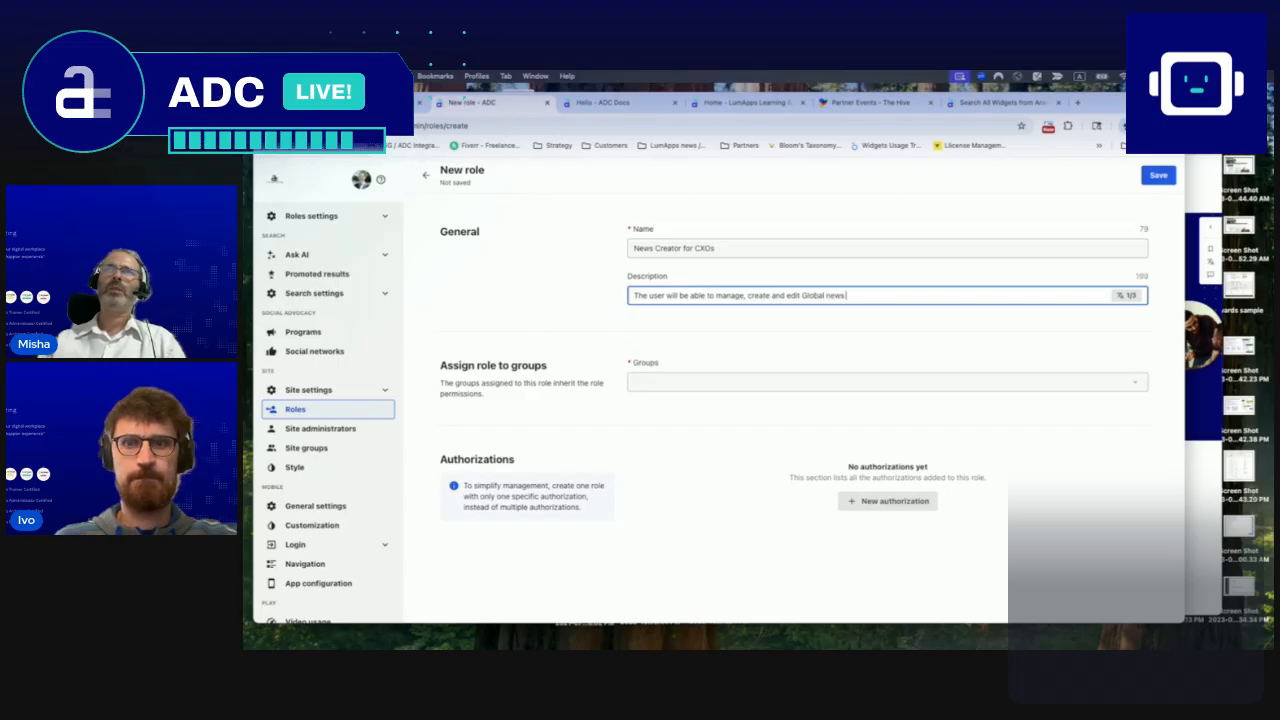
type(" by Misha, Ivo and Ariela")
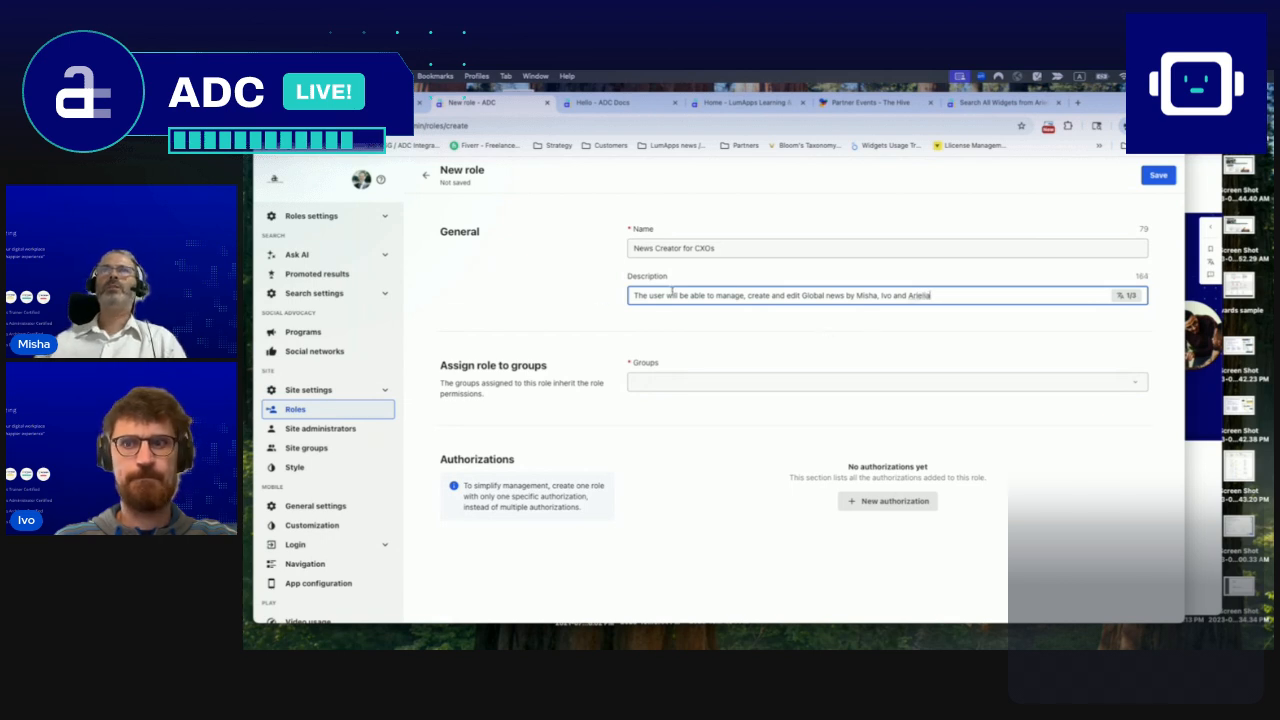
- Assign the new role to the Marketing Communications group
left_click(690, 383)
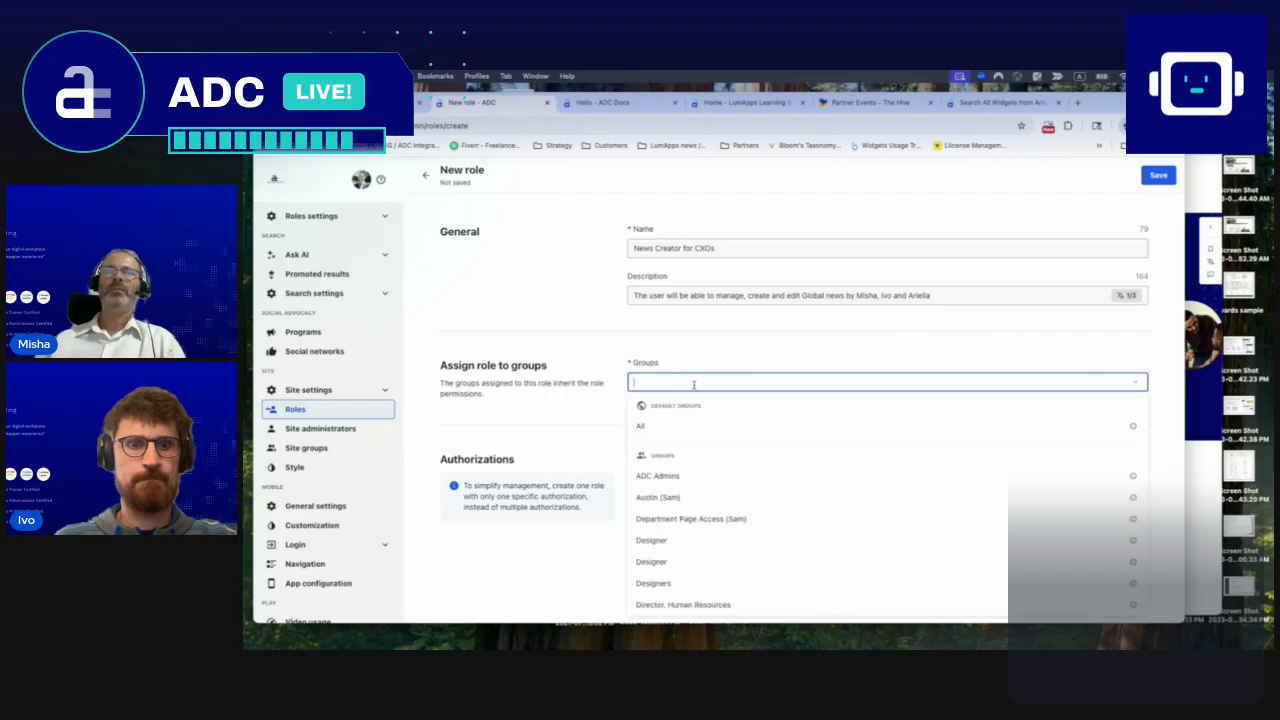
type("Market")
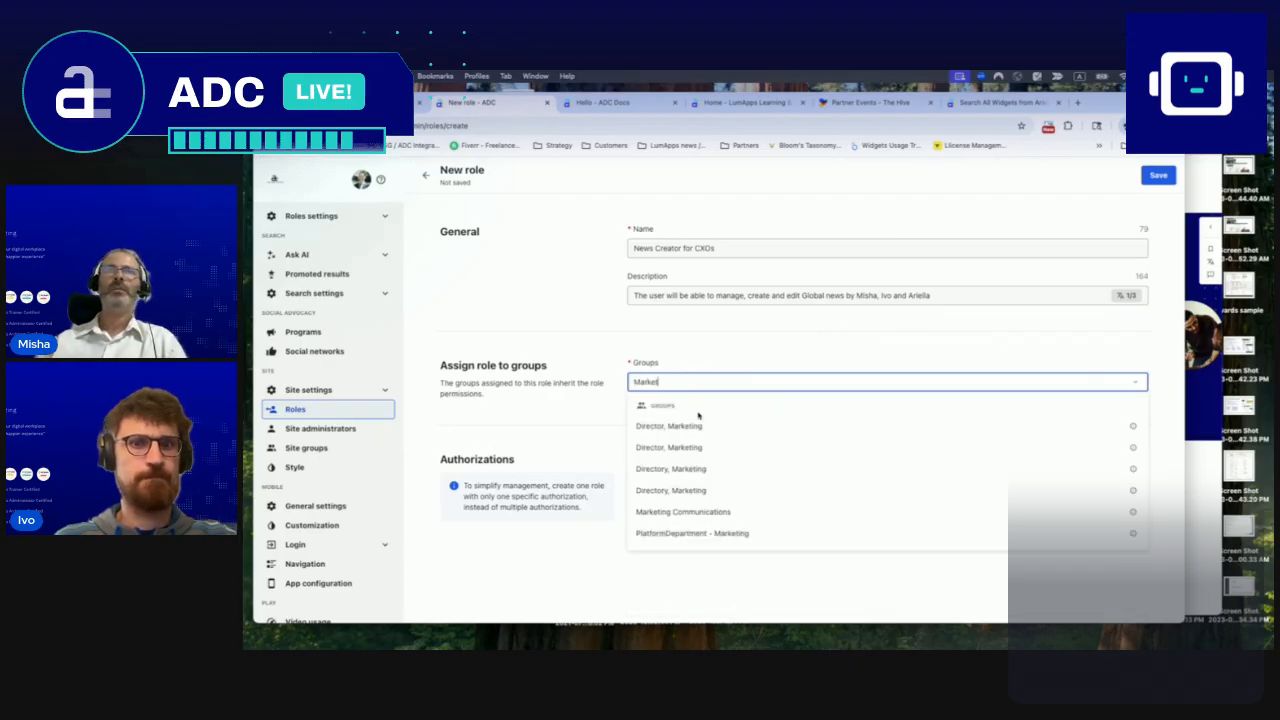
left_click(714, 513)
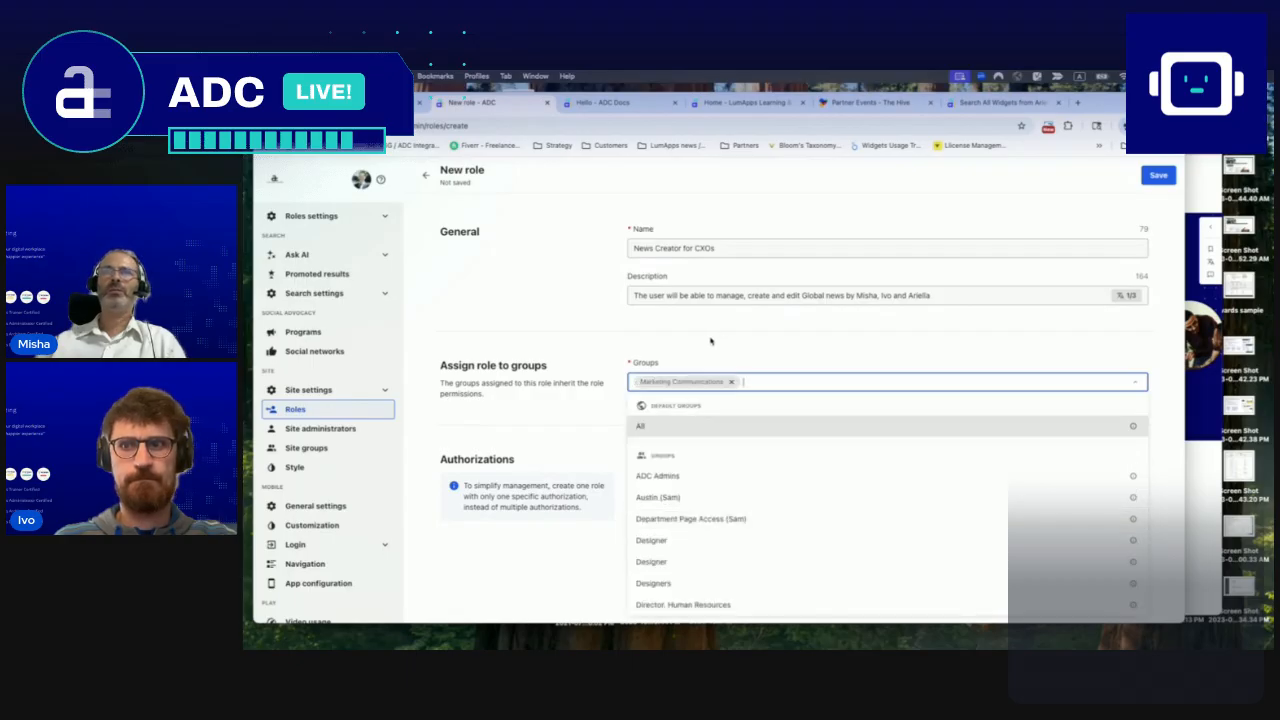
left_click(711, 341)
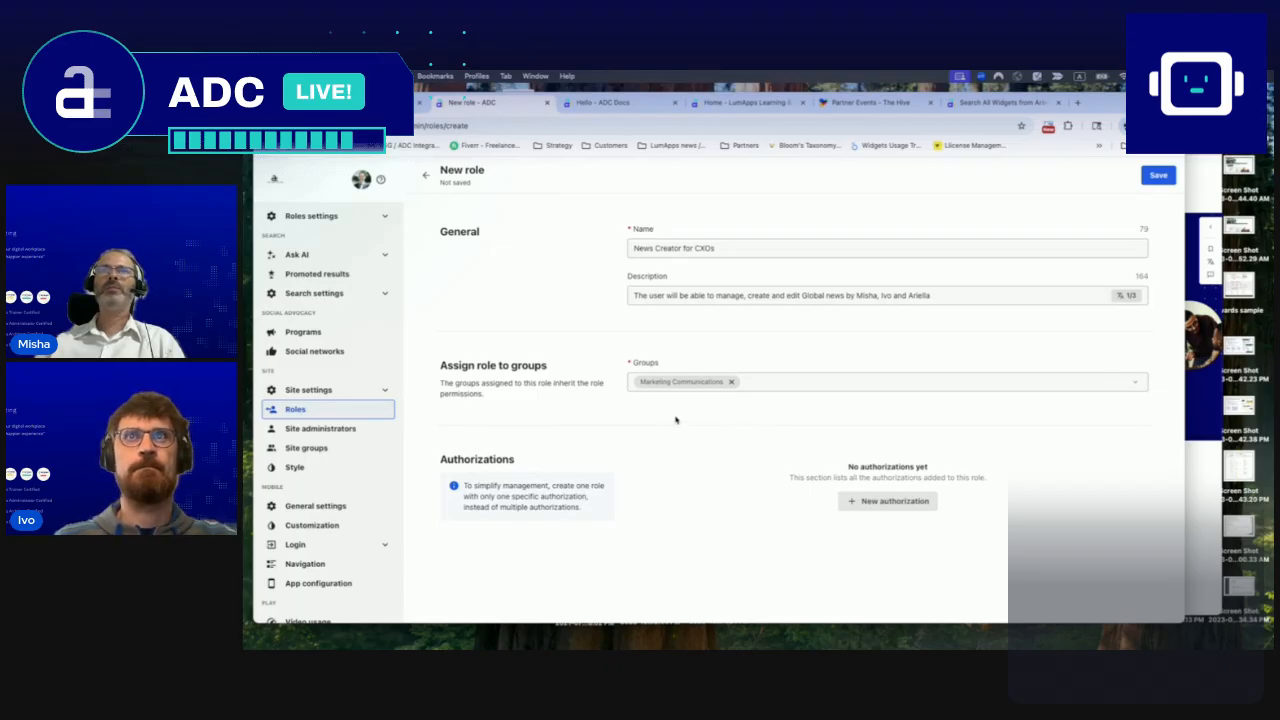
- Add an authorization to the role with the Global News actions Create & Edit, Publish and Archive
left_click(895, 502)
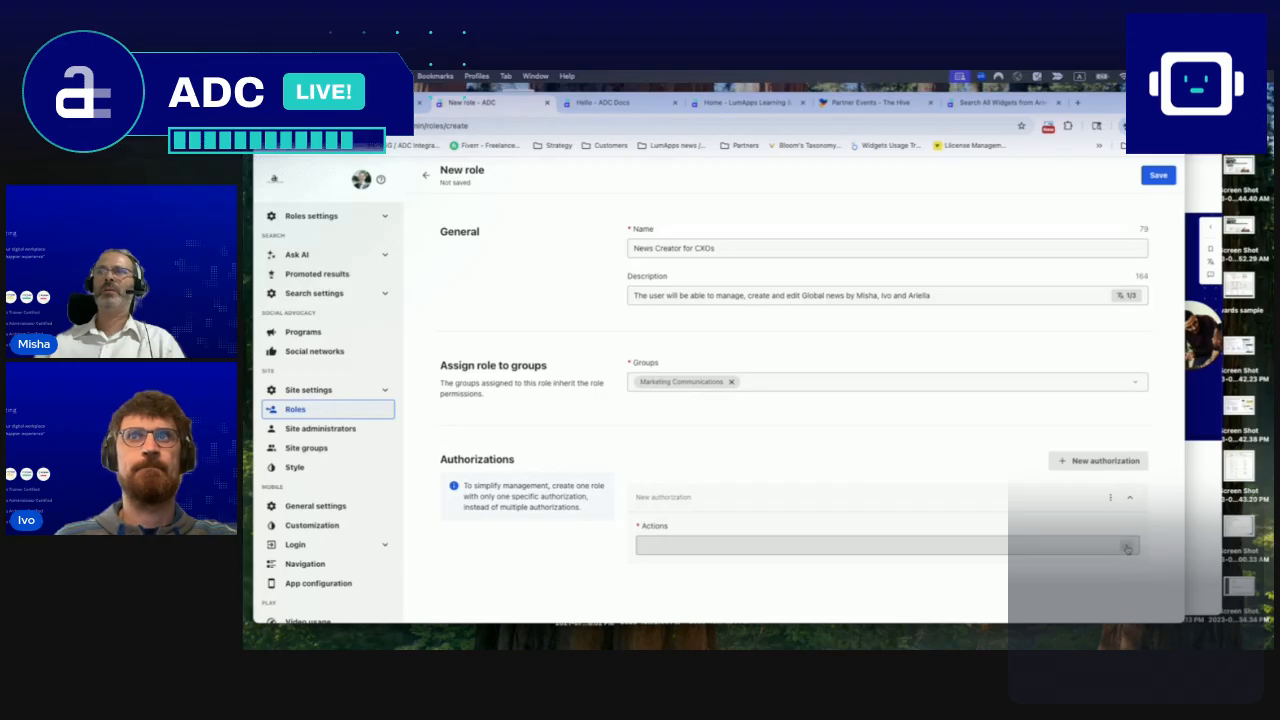
left_click(1052, 546)
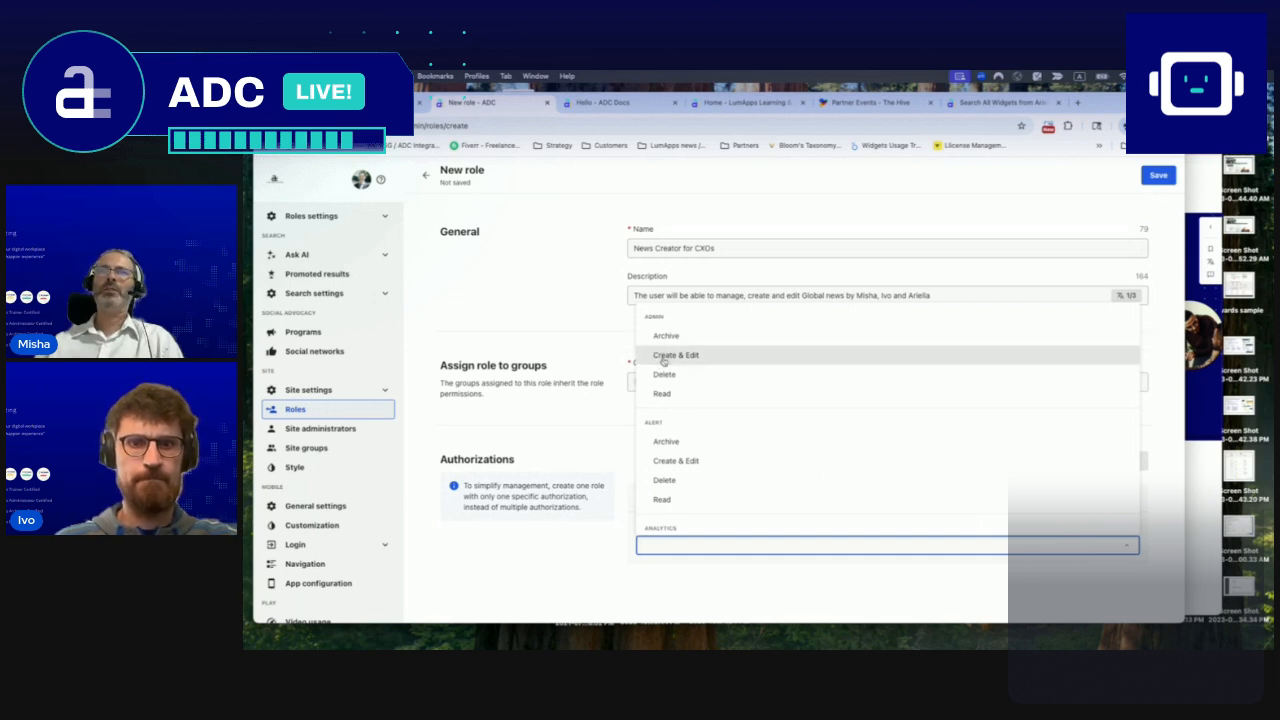
scroll(701, 455, "down", 3)
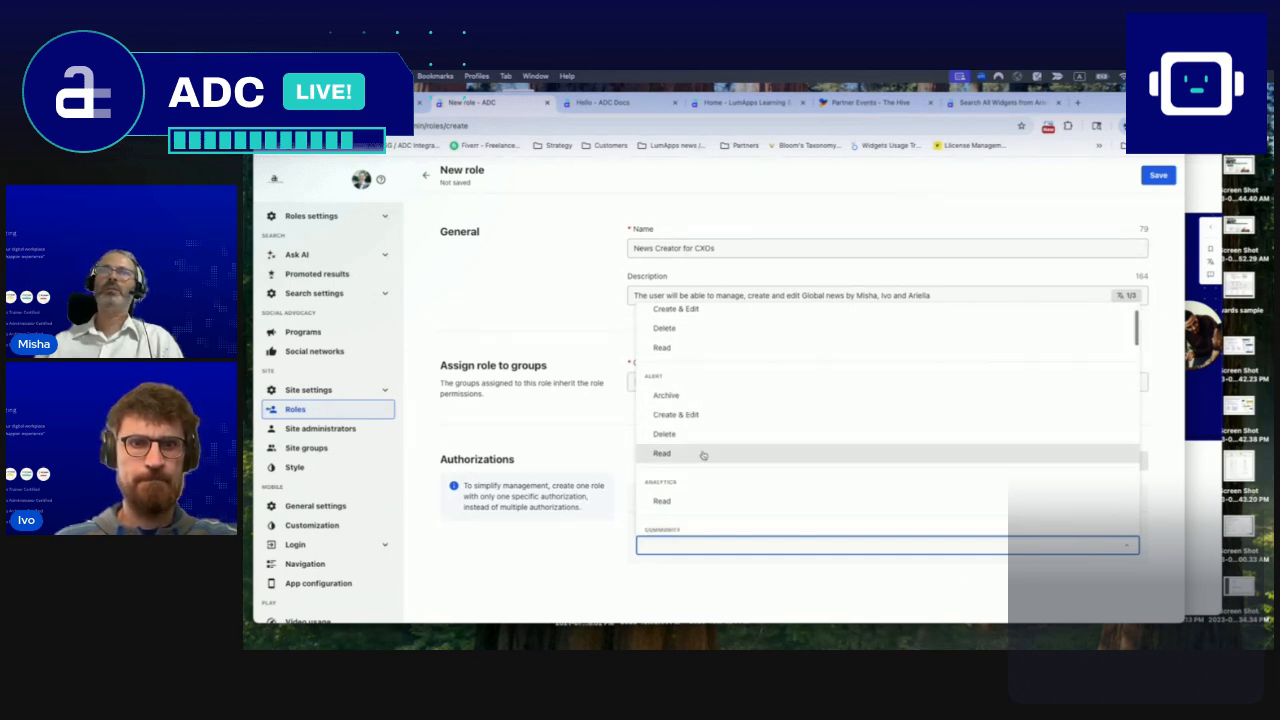
scroll(711, 466, "down", 3)
scroll(690, 476, "down", 1)
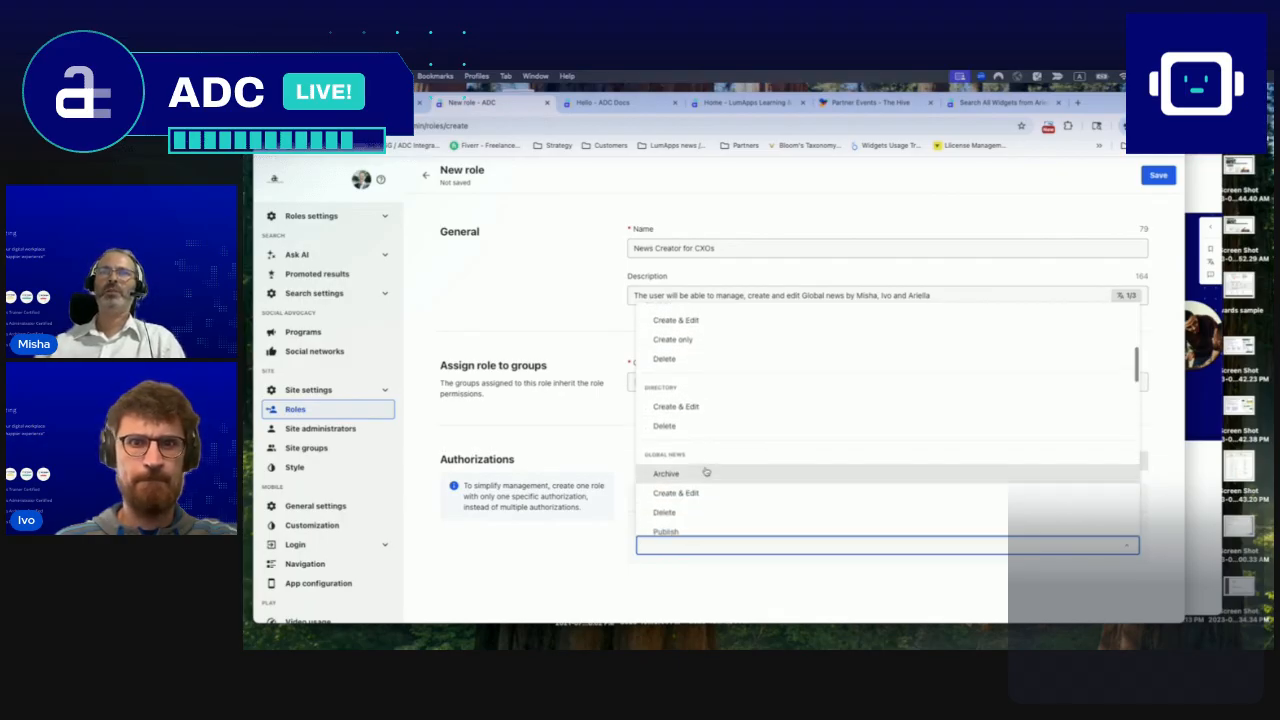
scroll(720, 478, "down", 1)
scroll(725, 480, "down", 1)
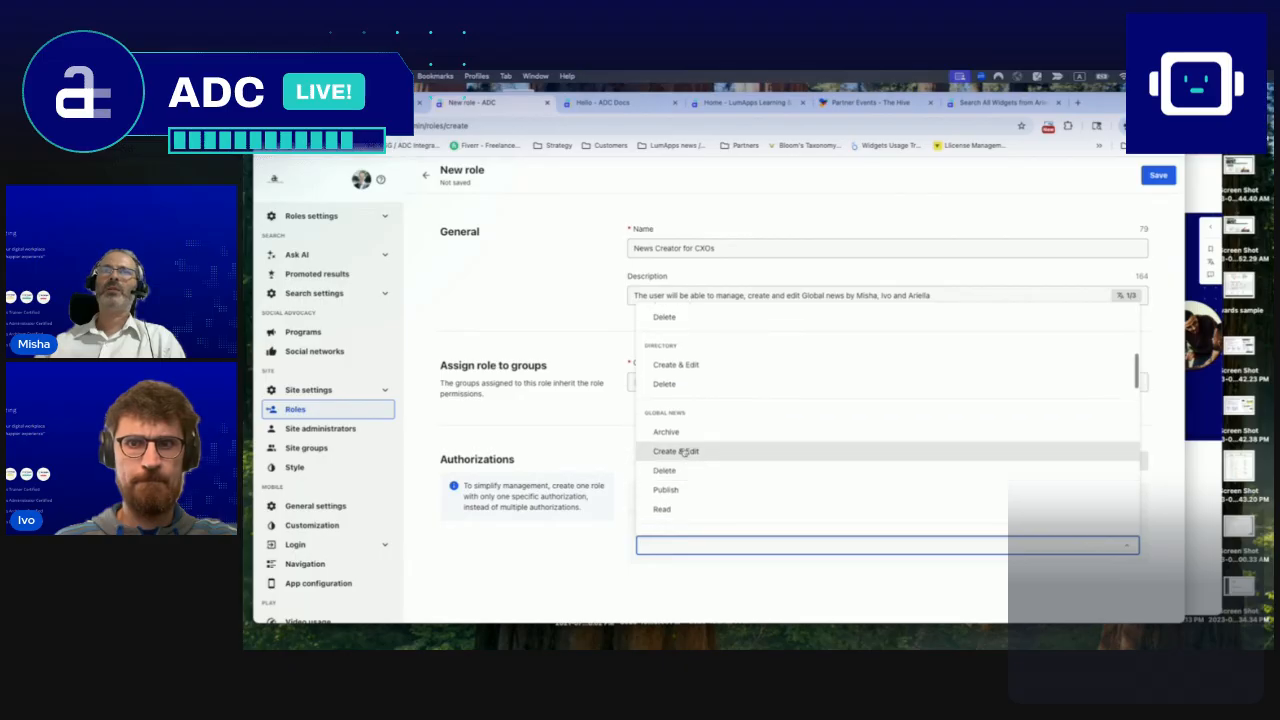
left_click(683, 452)
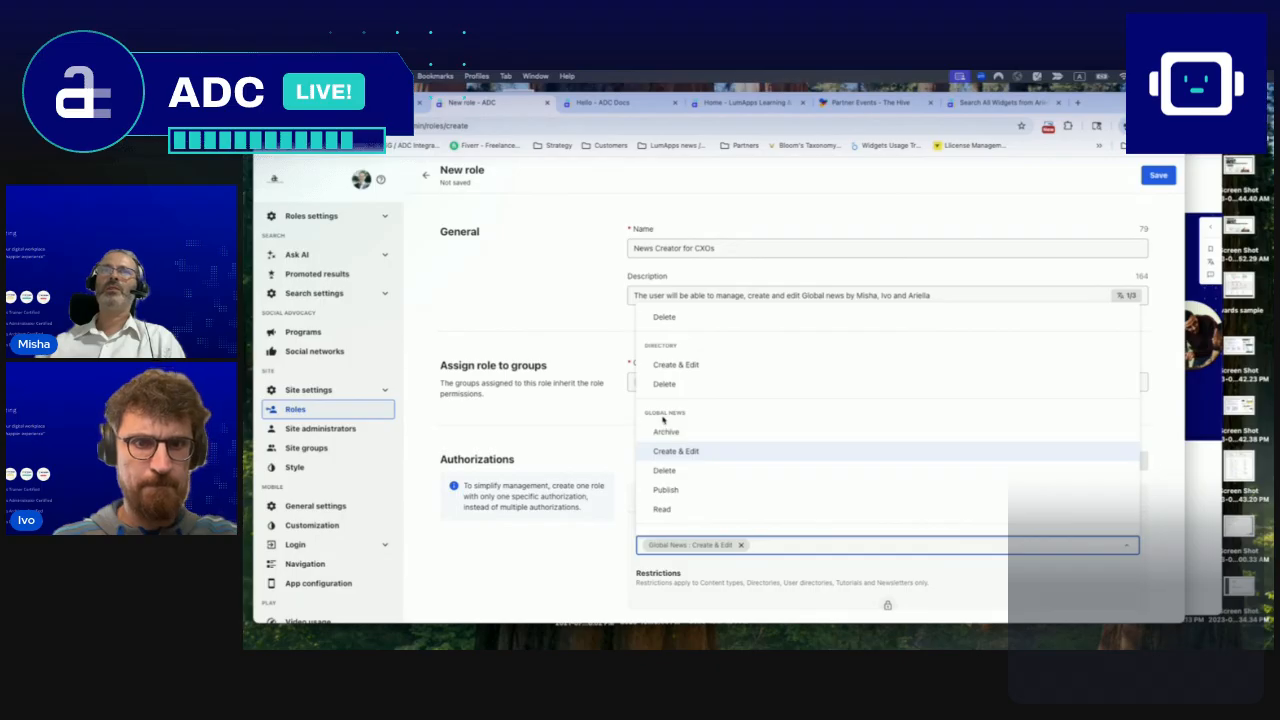
left_click(689, 497)
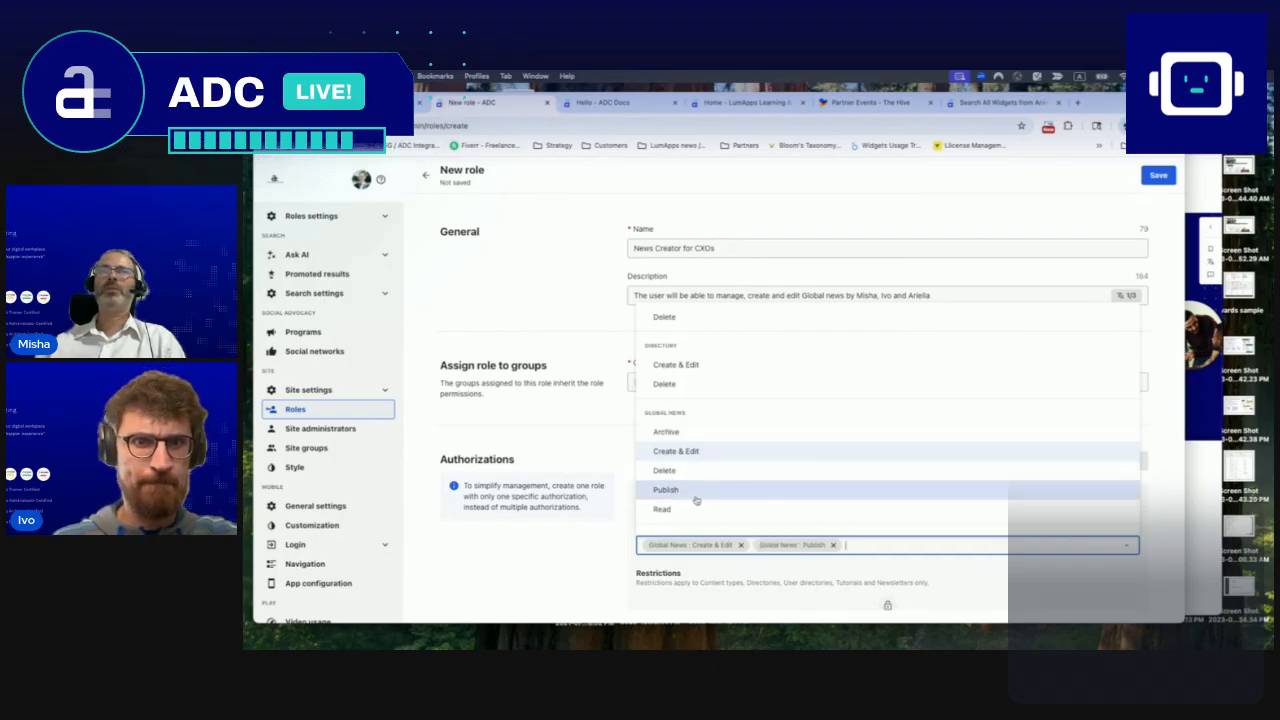
left_click(675, 434)
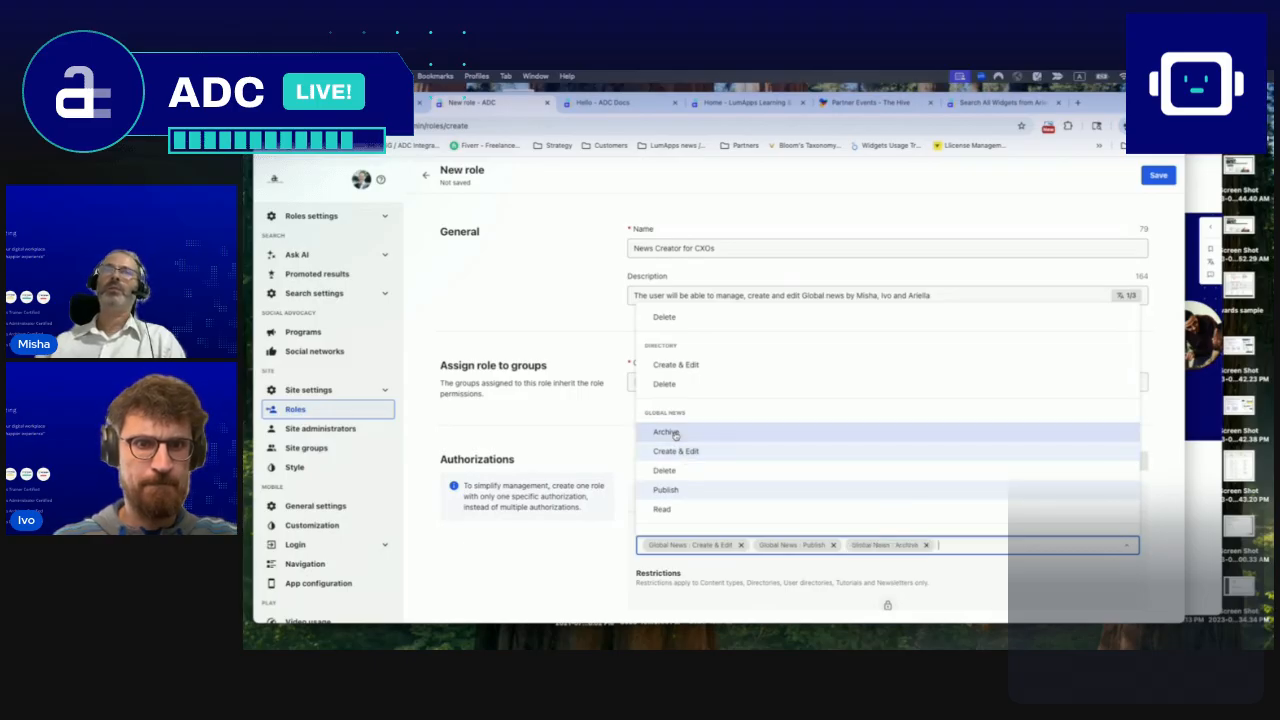
left_click(625, 446)
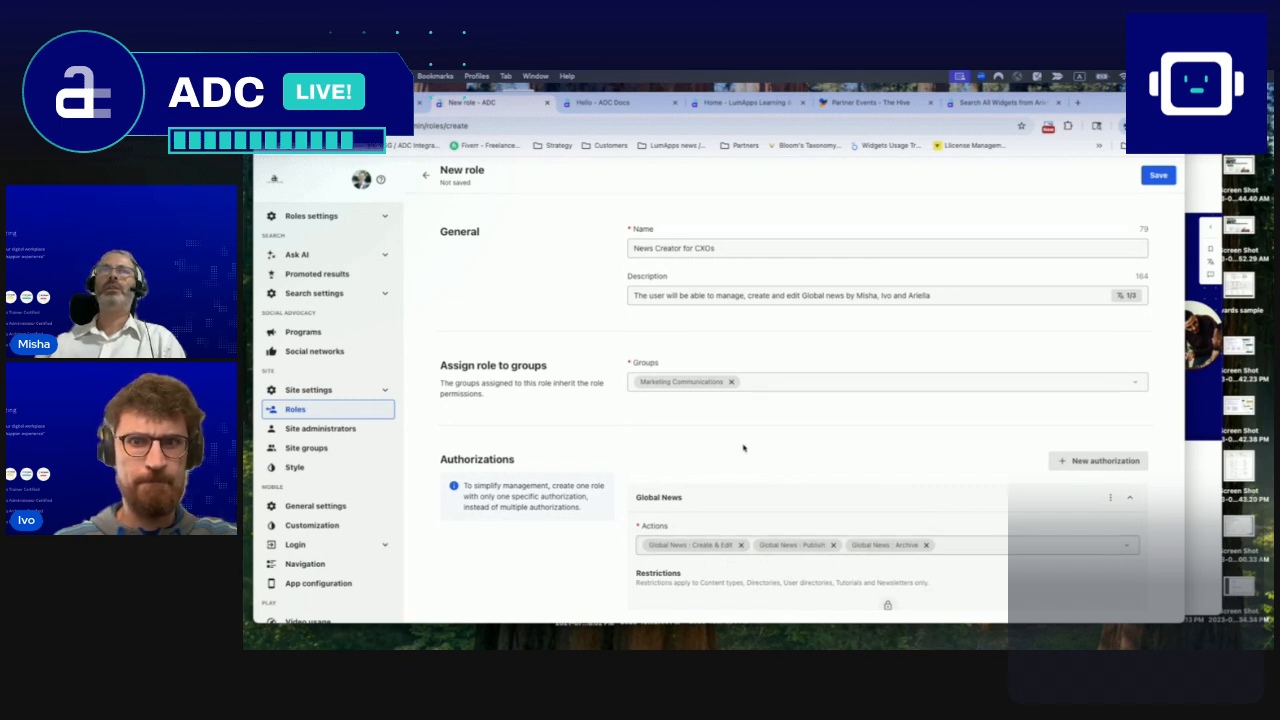
- Open the restriction settings of the Global News authorization and check which groups are offered under Visible by
scroll(322, 412, "up", 10)
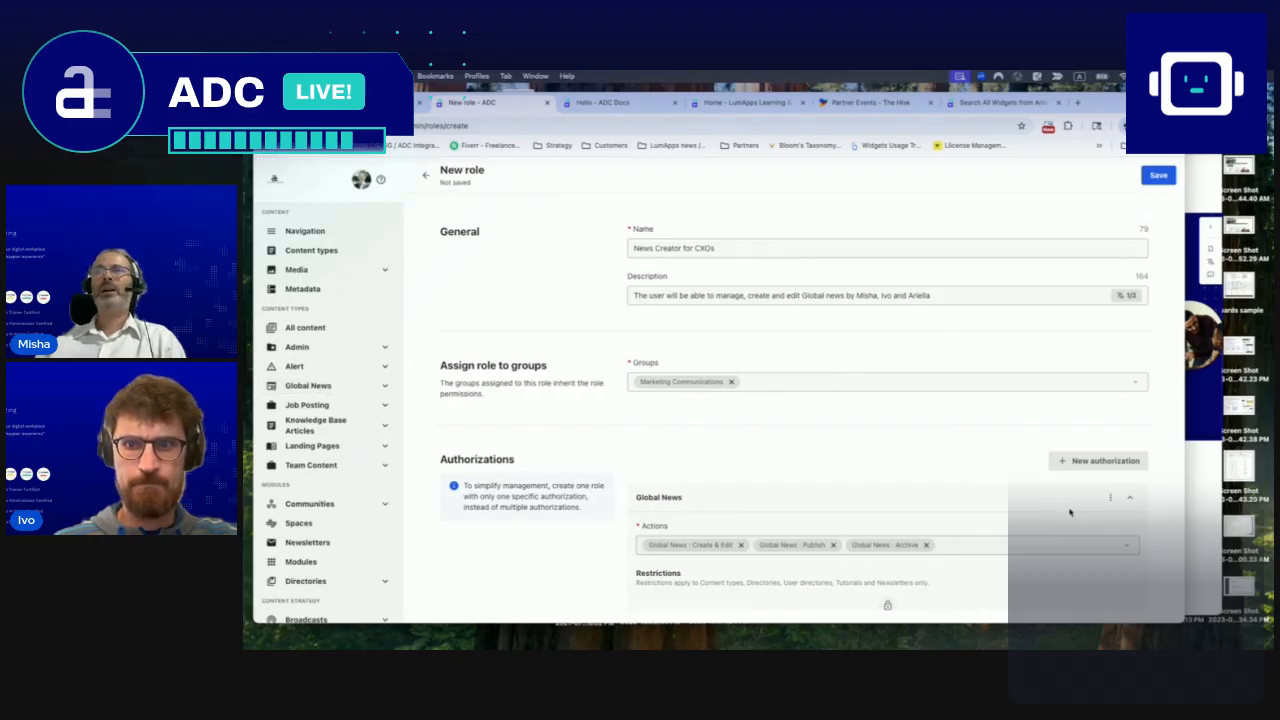
scroll(1101, 578, "down", 2)
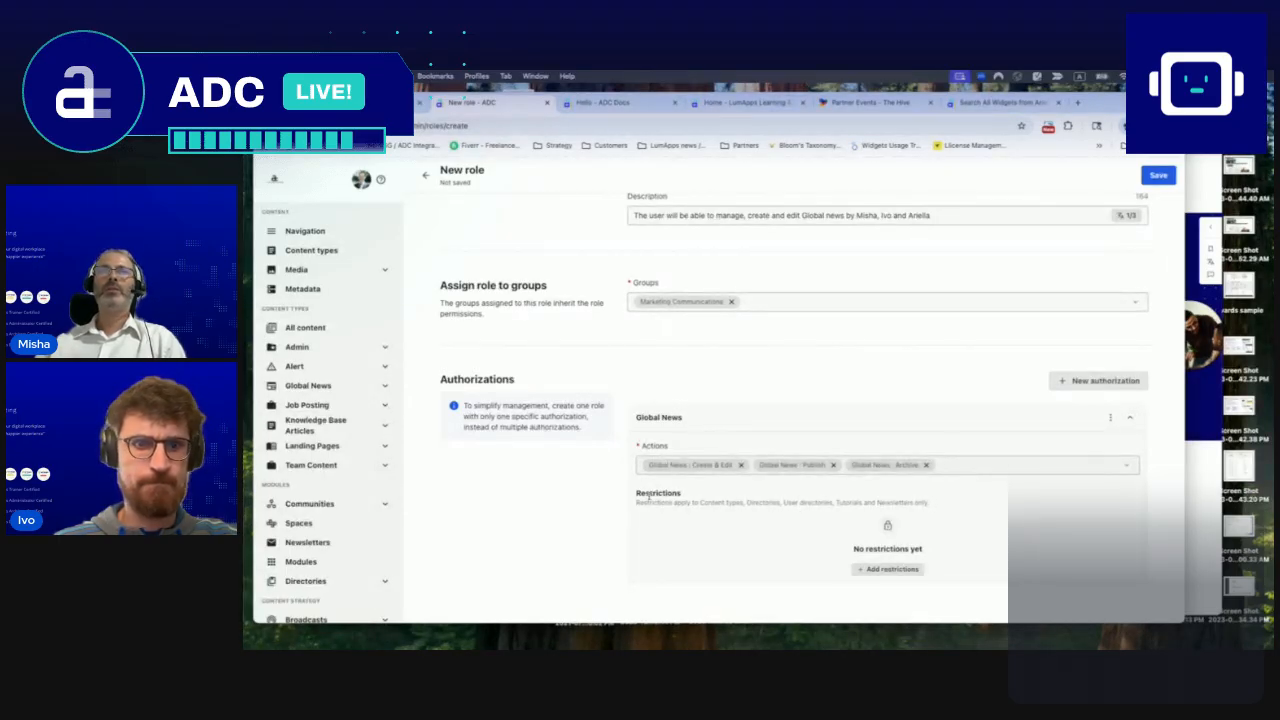
left_click_drag(636, 496, 683, 500)
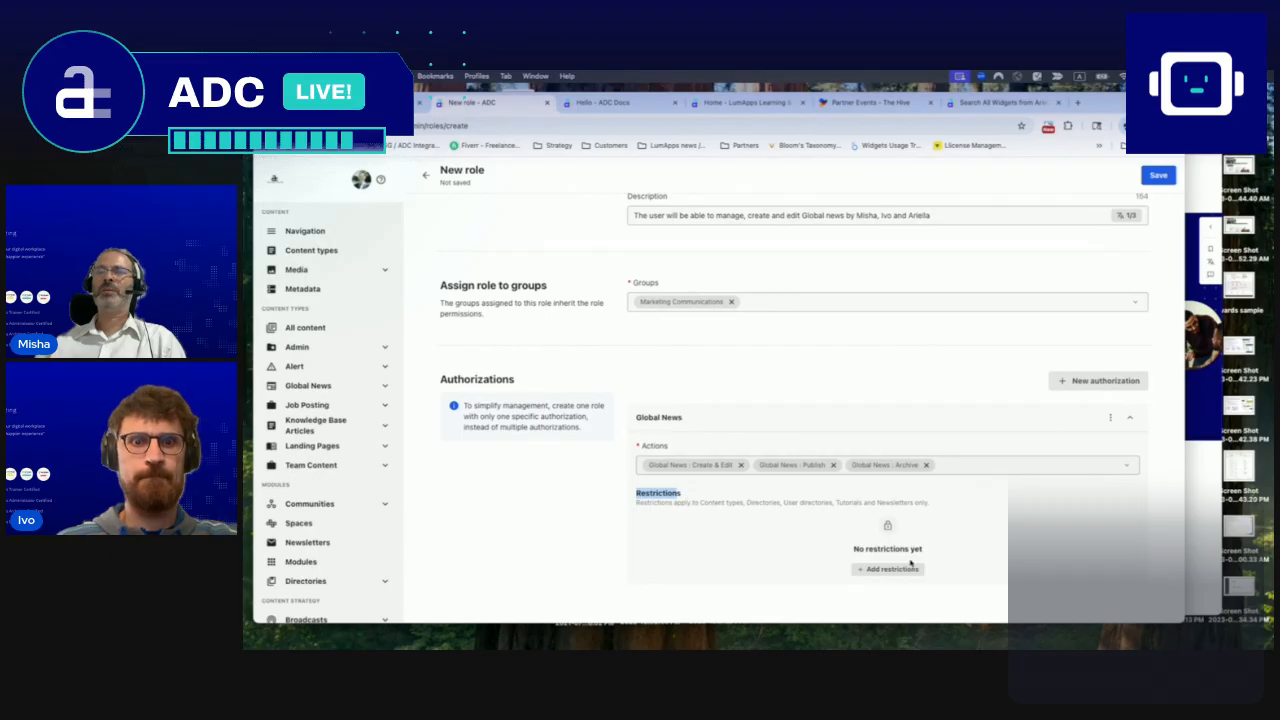
left_click(895, 571)
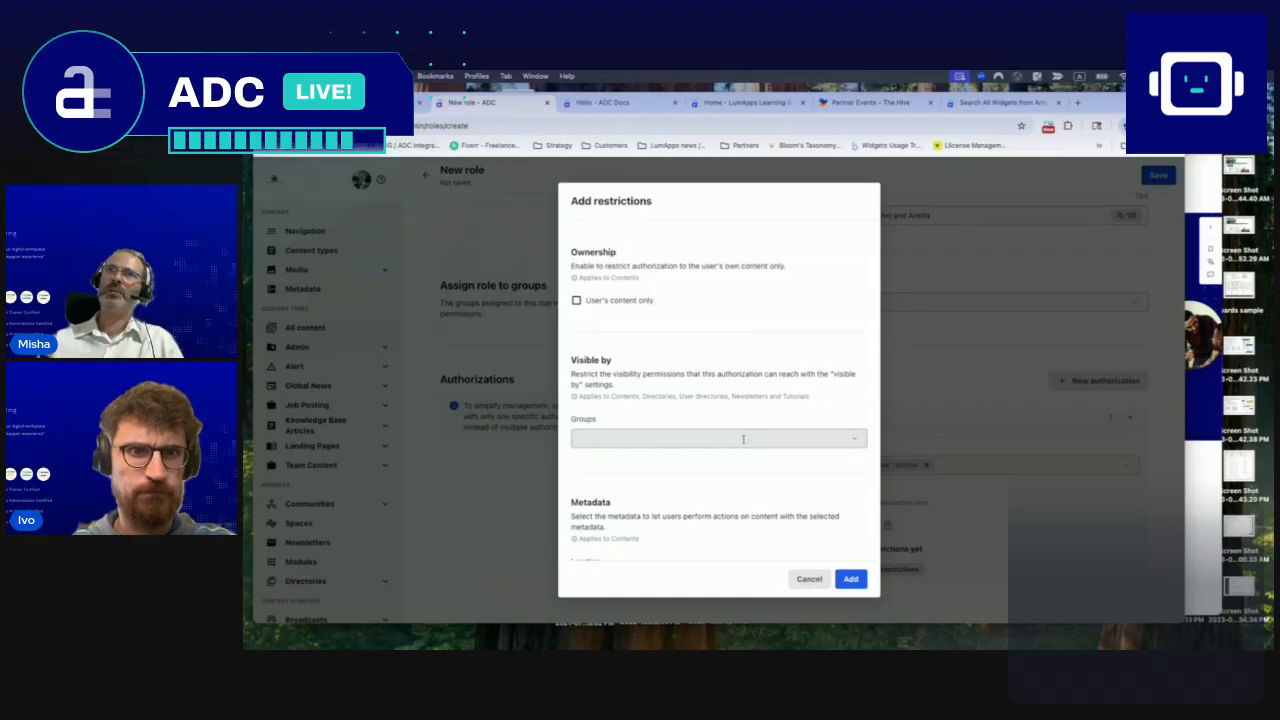
left_click(660, 437)
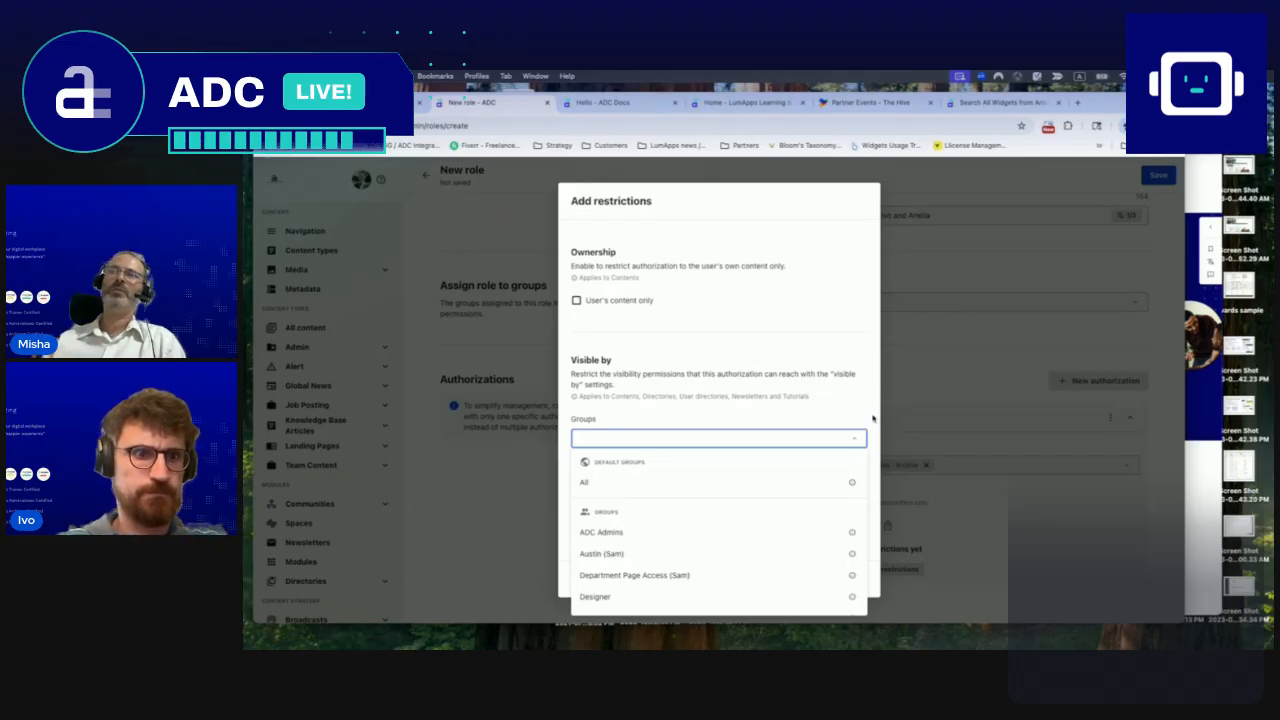
left_click(873, 418)
- Restrict the authorization by the News Type metadata, selecting the personal blogs of the three colleagues named in the role description
scroll(627, 419, "down", 1)
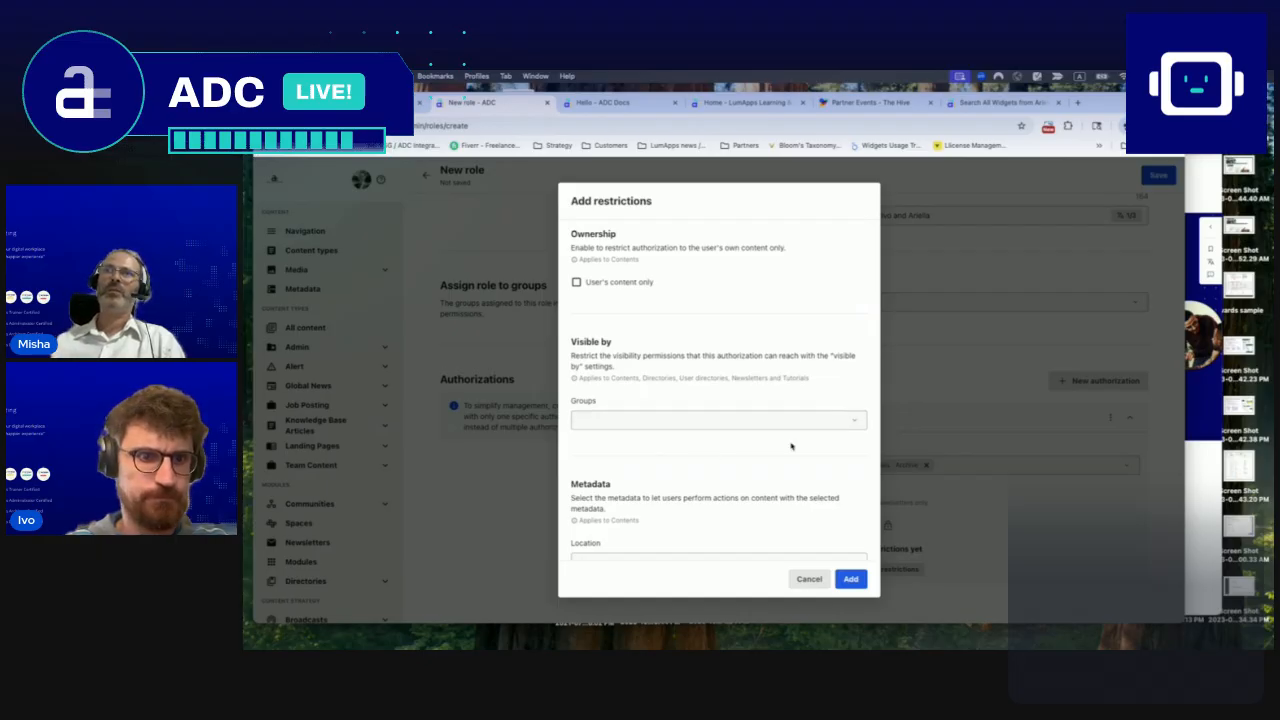
scroll(740, 445, "down", 2)
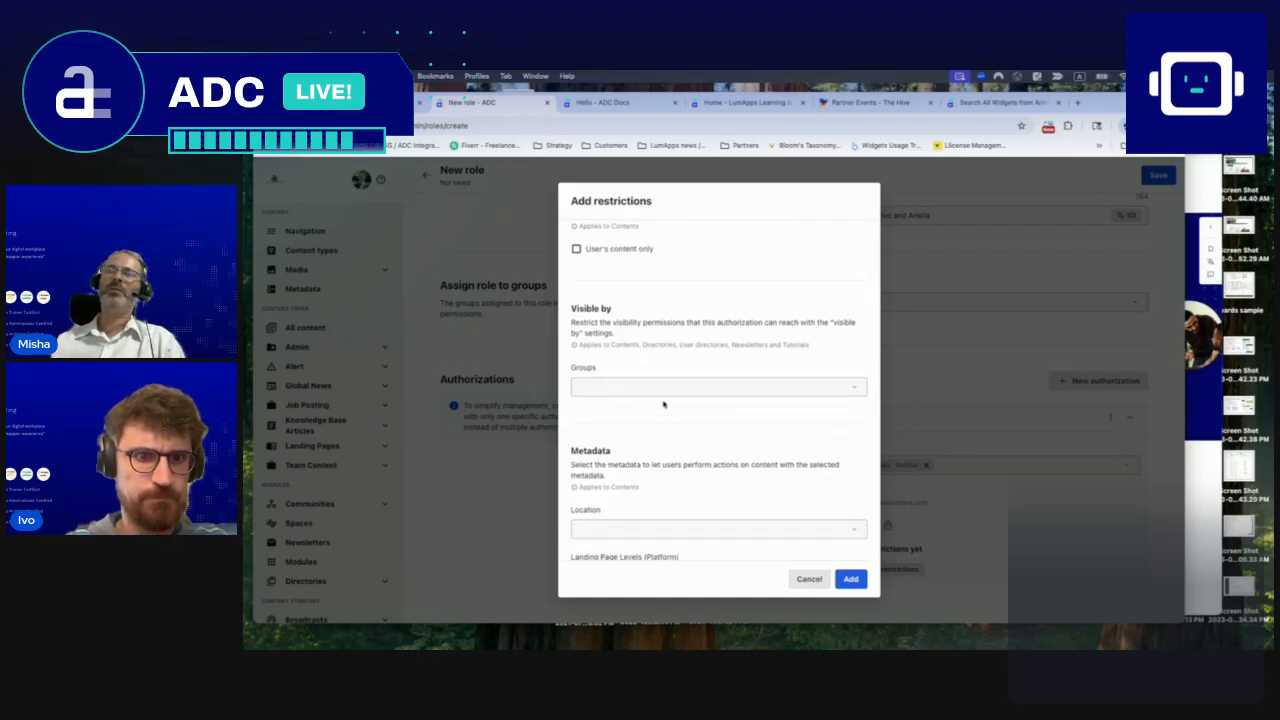
scroll(816, 421, "down", 2)
scroll(828, 426, "down", 2)
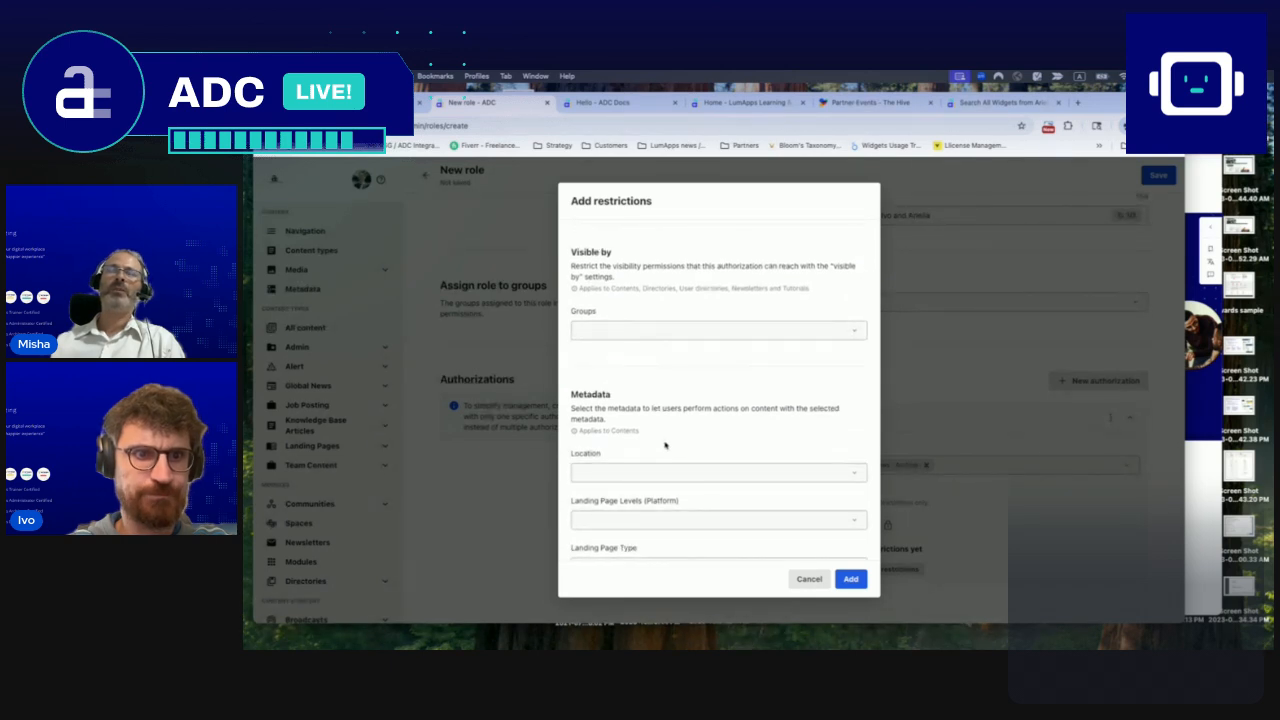
scroll(662, 450, "down", 2)
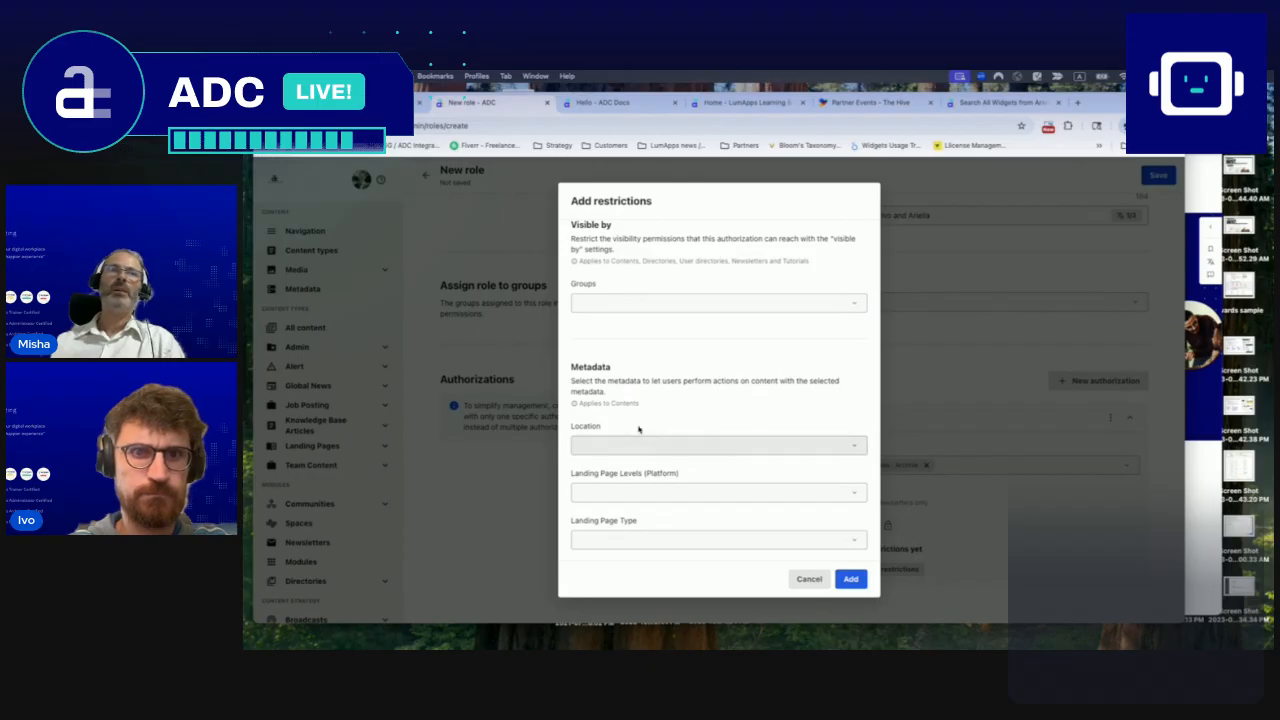
scroll(738, 415, "down", 3)
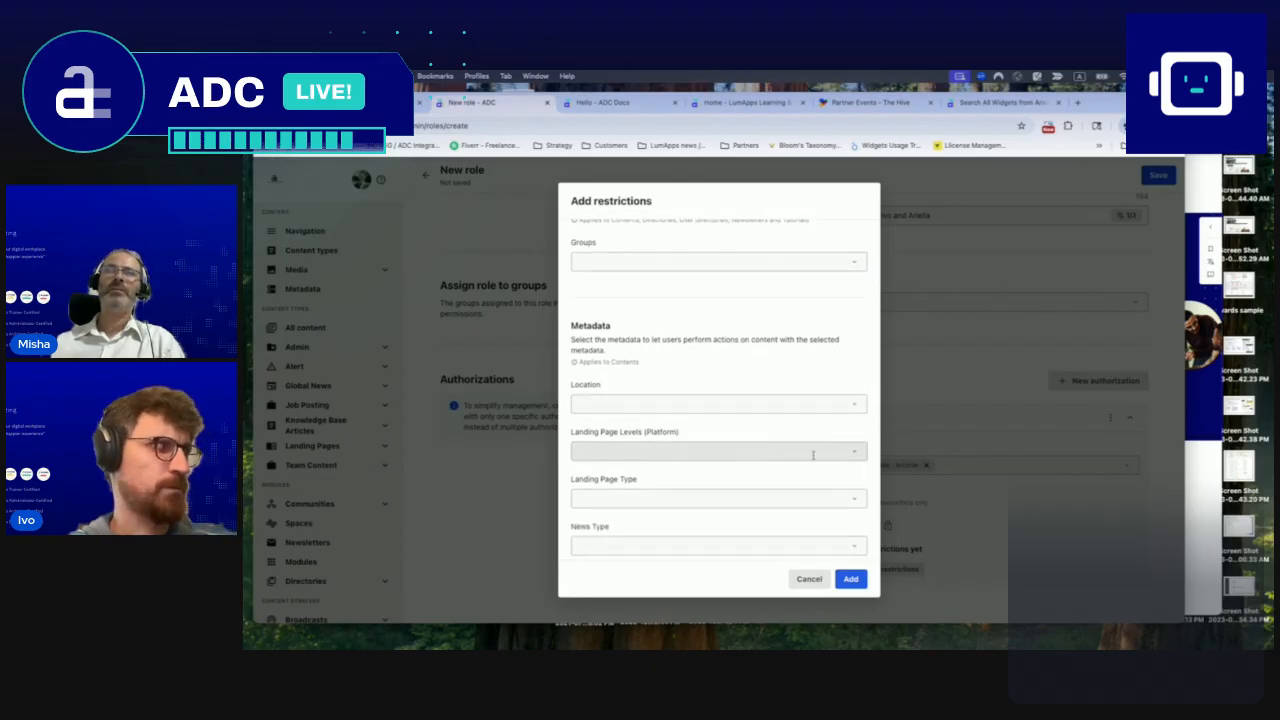
scroll(715, 465, "down", 3)
left_click(615, 488)
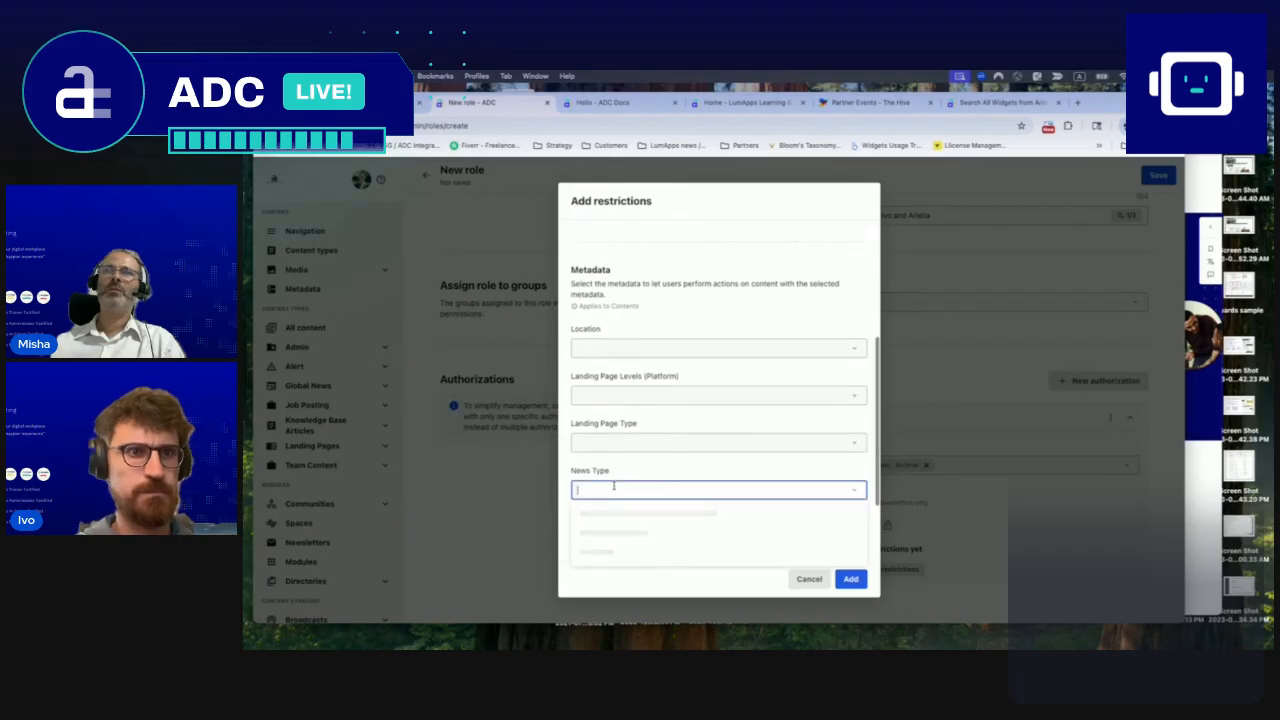
scroll(665, 458, "down", 2)
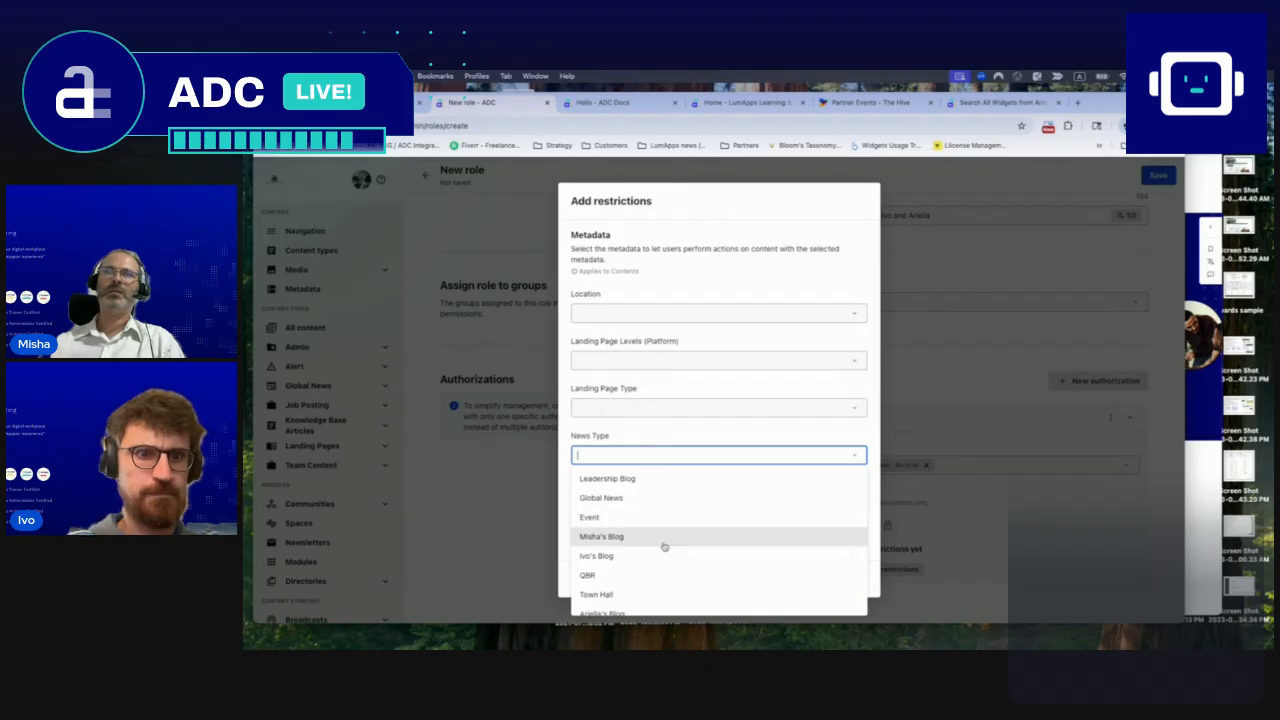
left_click(628, 539)
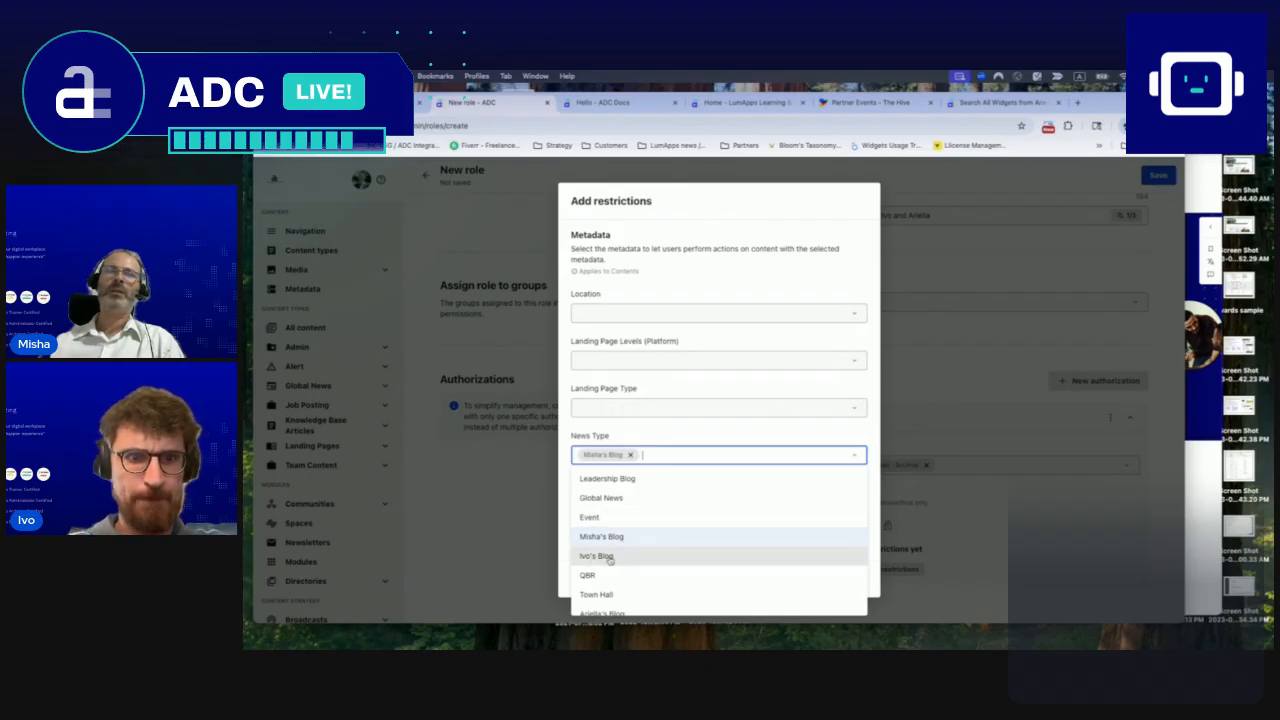
scroll(646, 575, "down", 1)
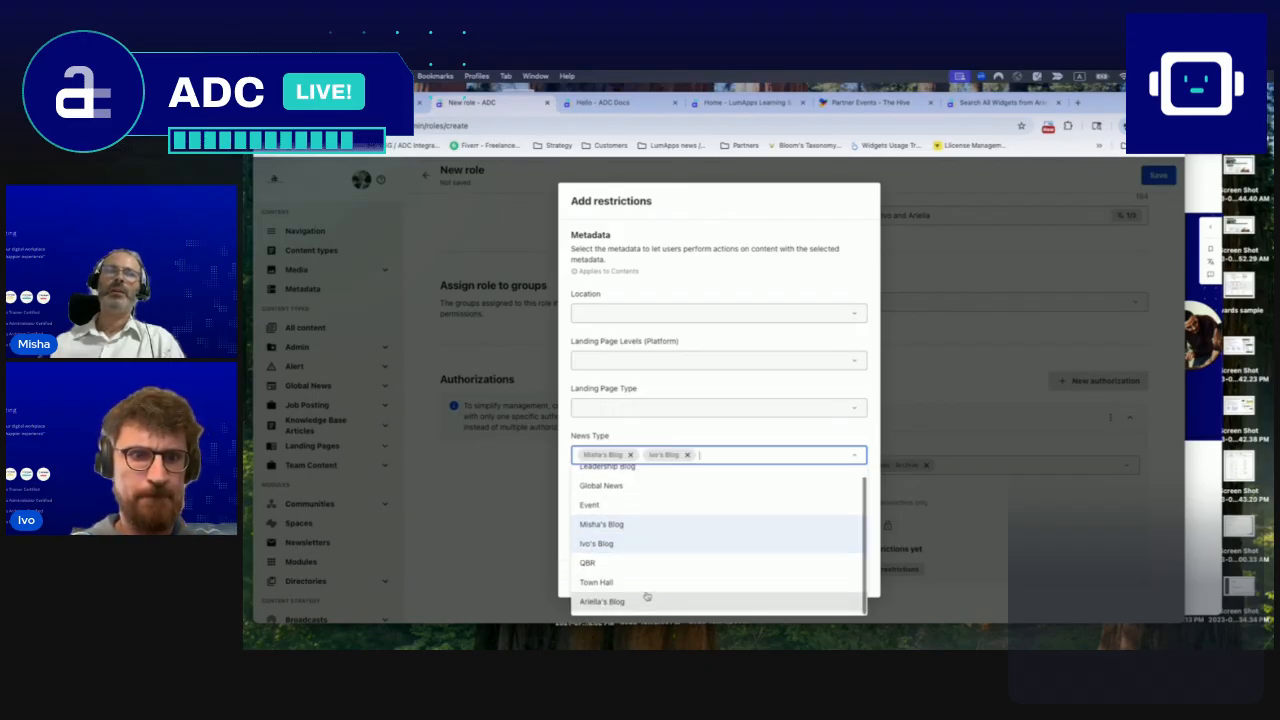
left_click(655, 602)
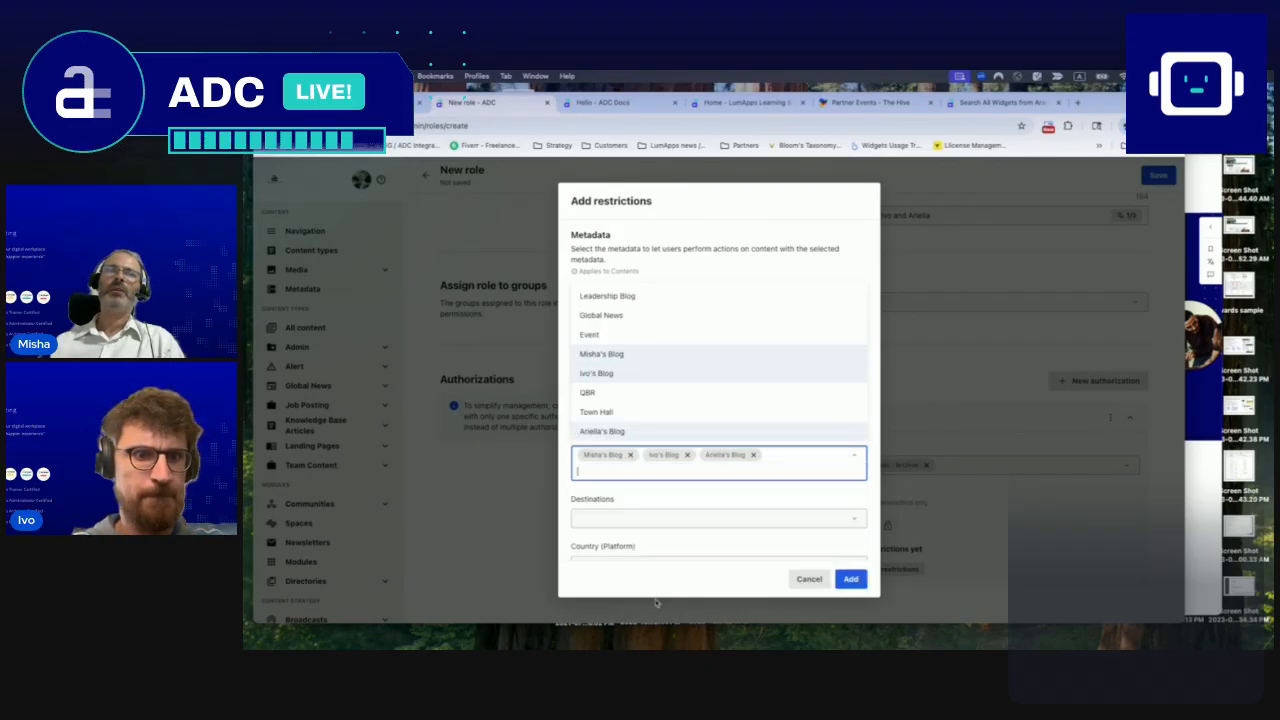
left_click(868, 494)
- Add the News Type restriction to the authorization, save the new role and return to the list of roles
scroll(865, 498, "down", 2)
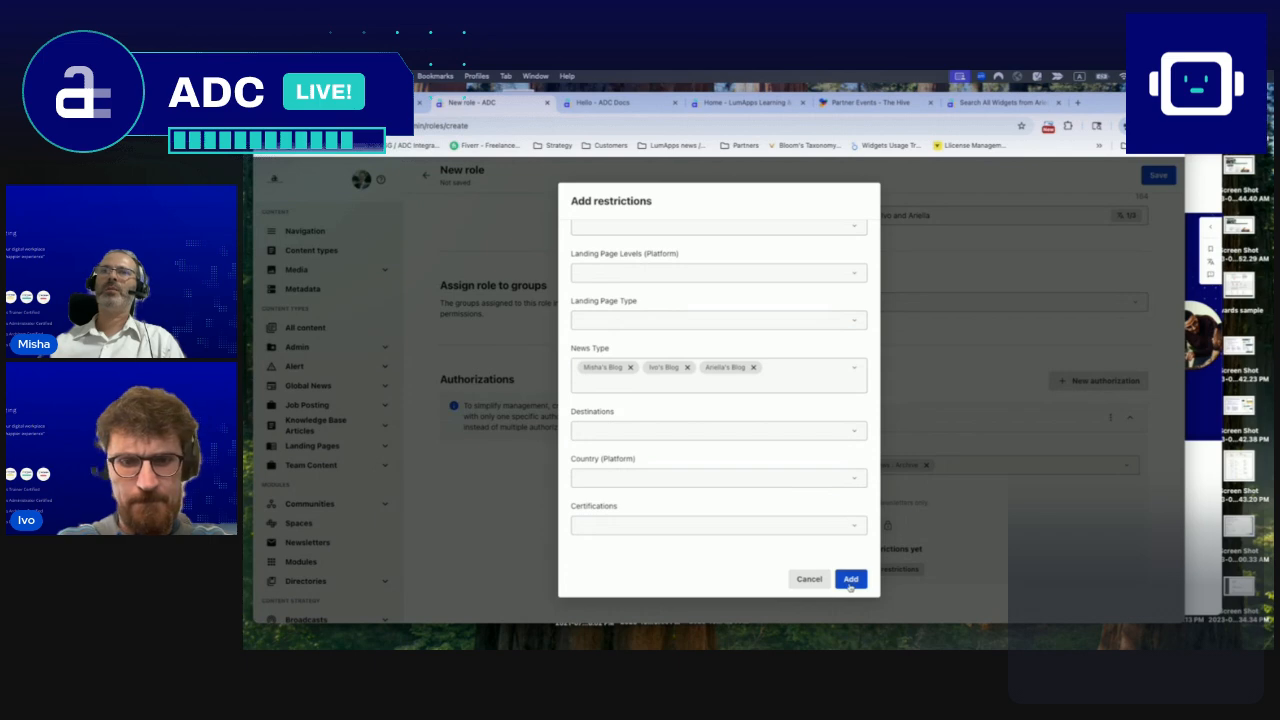
left_click(850, 580)
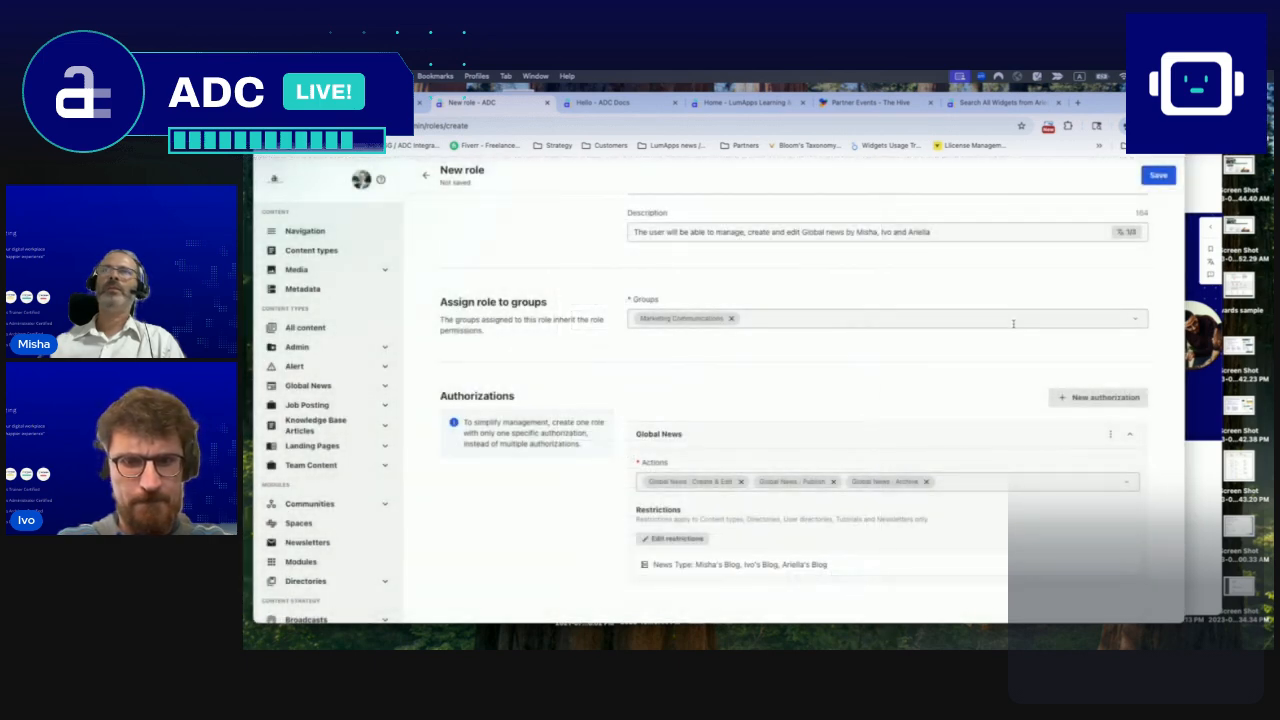
left_click(1158, 176)
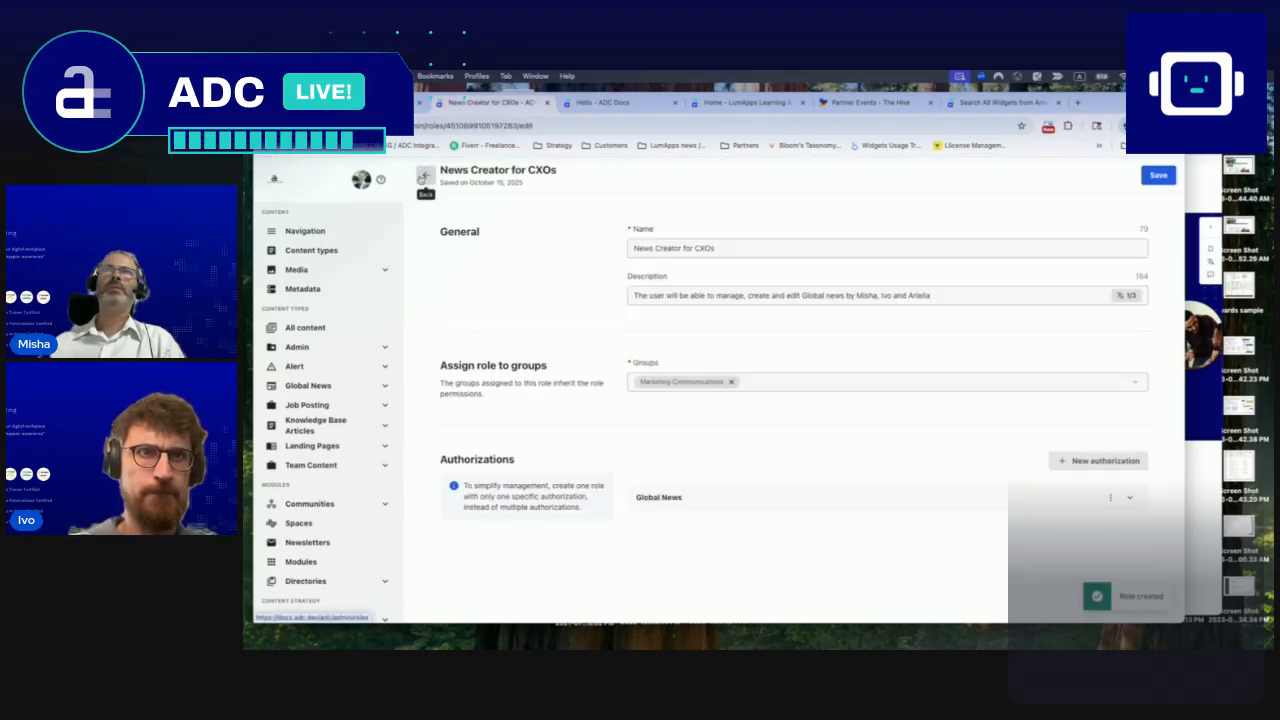
left_click(424, 178)
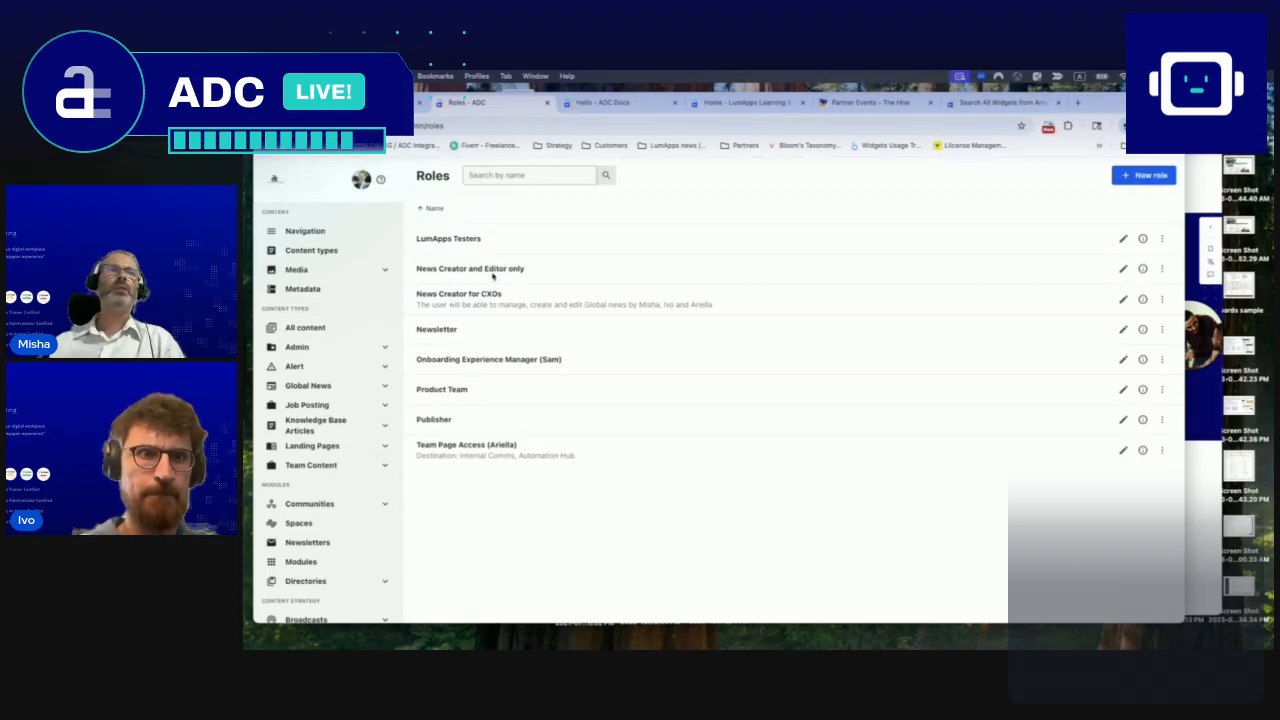
- Review the assigned groups and Global News authorization of the News Creator and Editor only role, leaving it unchanged
left_click(1142, 268)
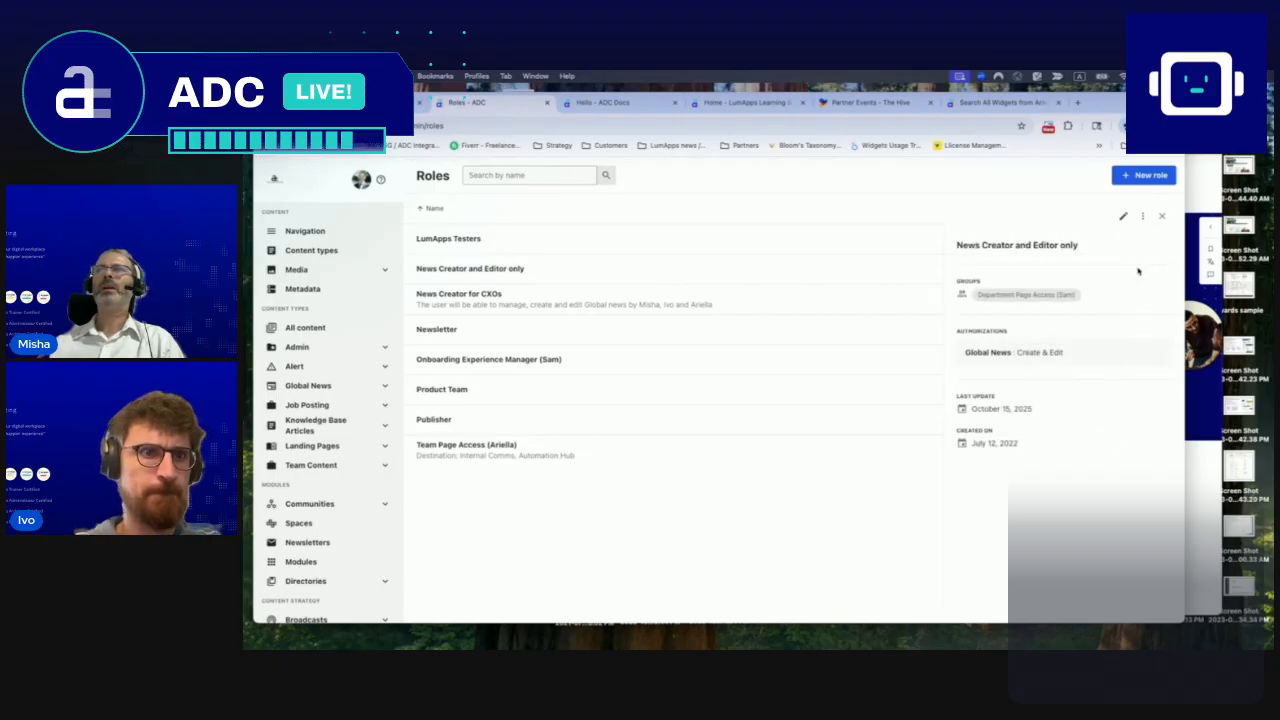
left_click(1162, 216)
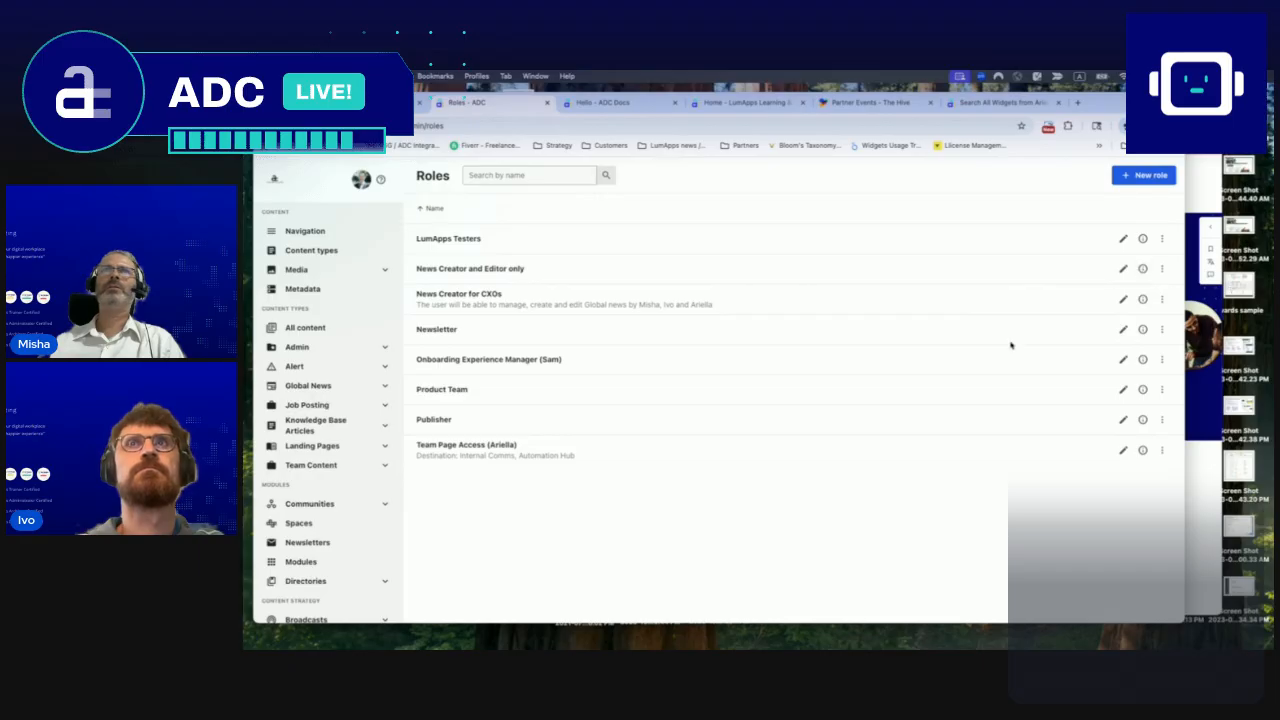
left_click(1122, 268)
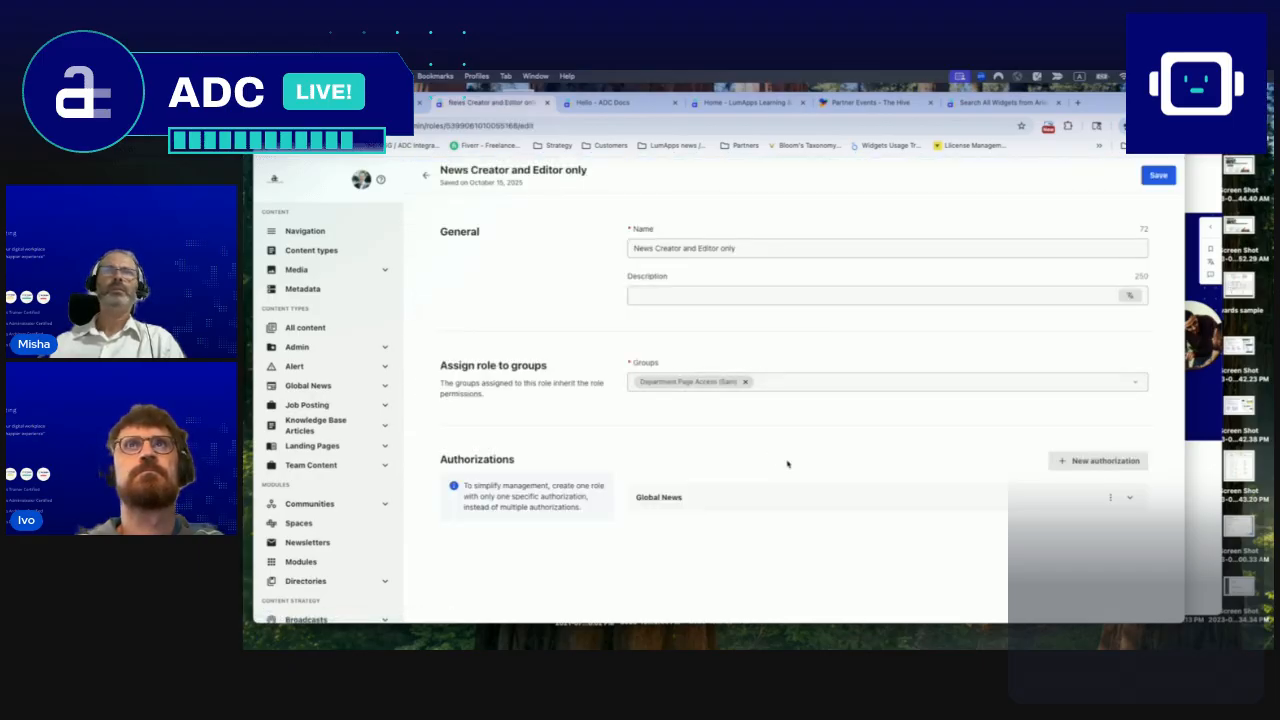
left_click(1131, 500)
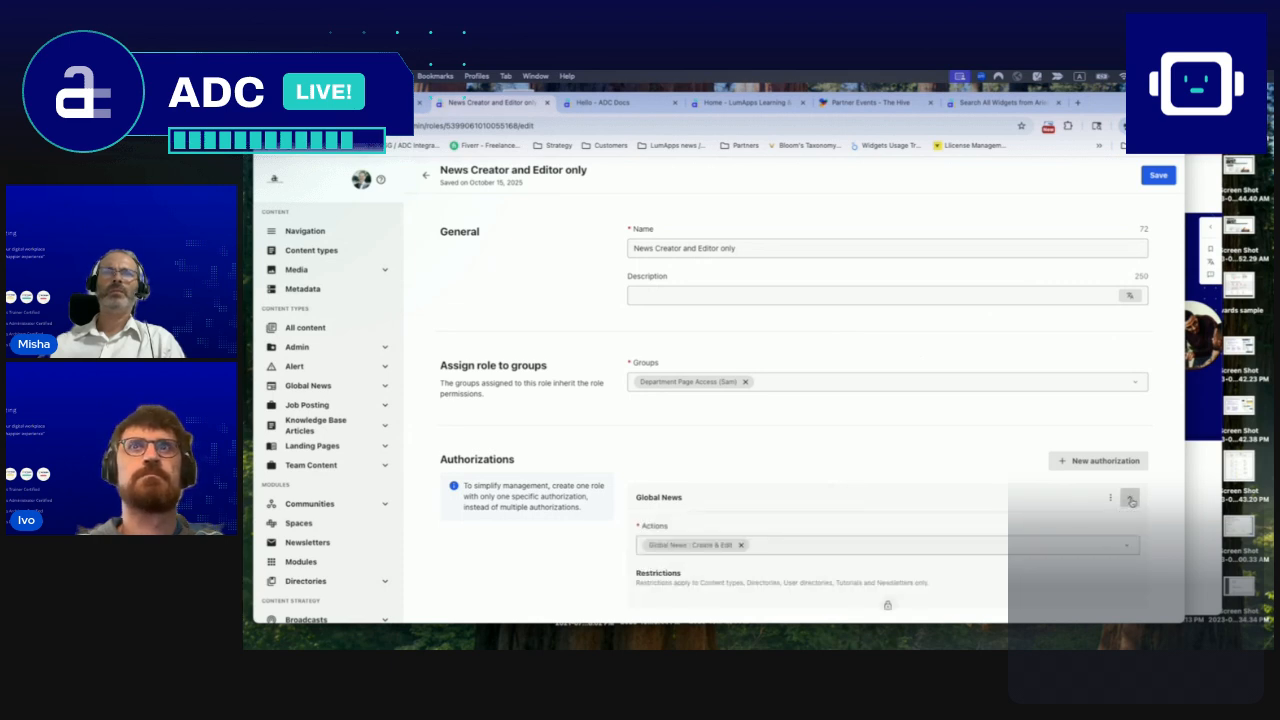
left_click(1131, 500)
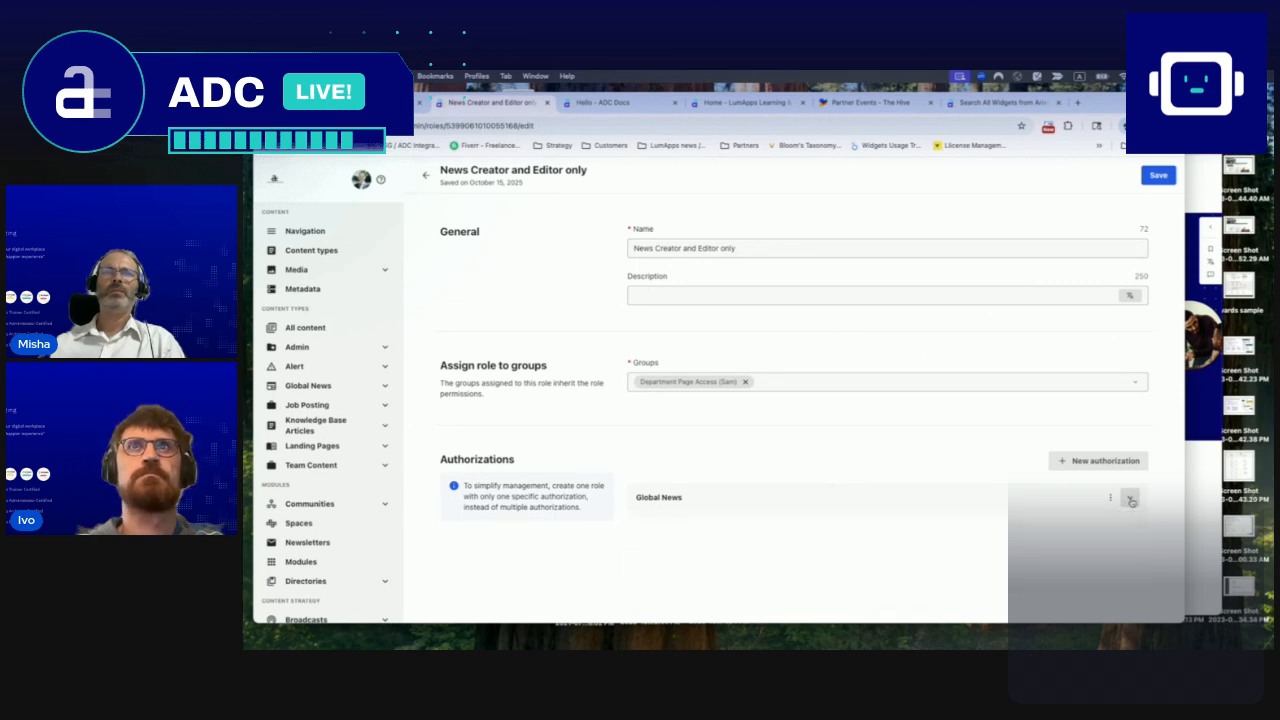
left_click(428, 177)
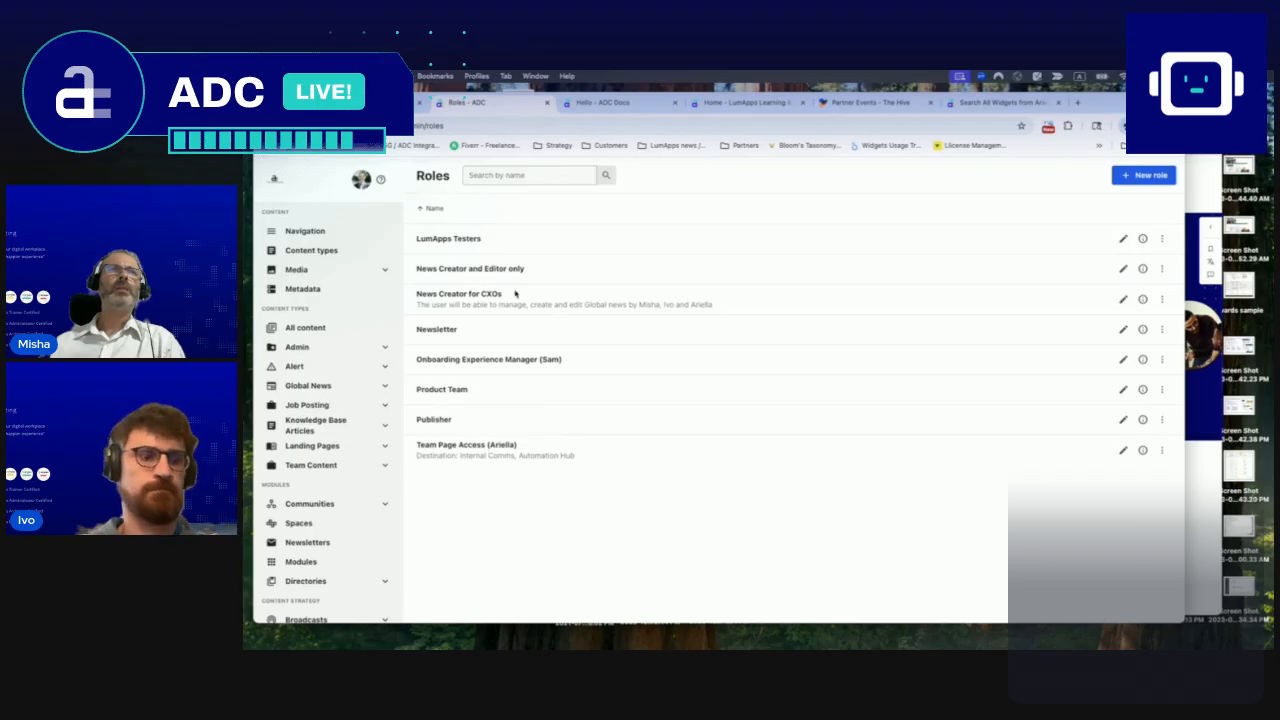
key("super+r")
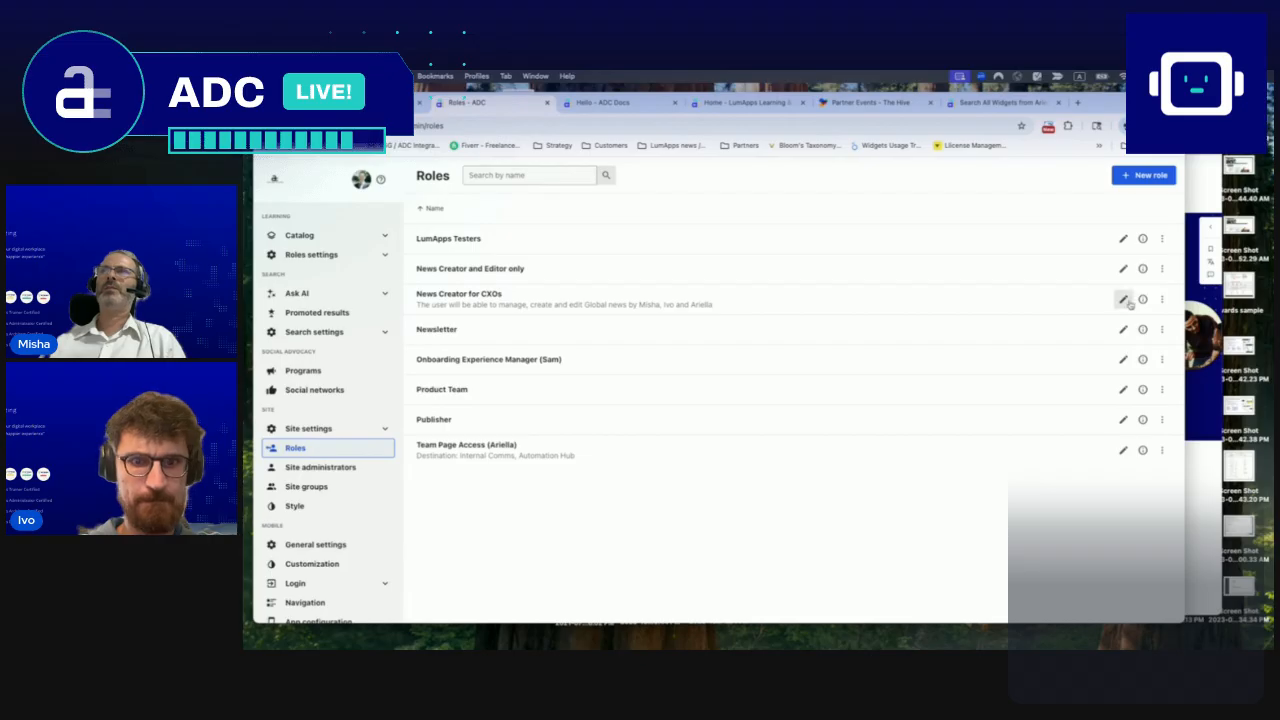
- In the test user's browser window, reload the People Team Home page and open the Global News content administration
left_click(1203, 312)
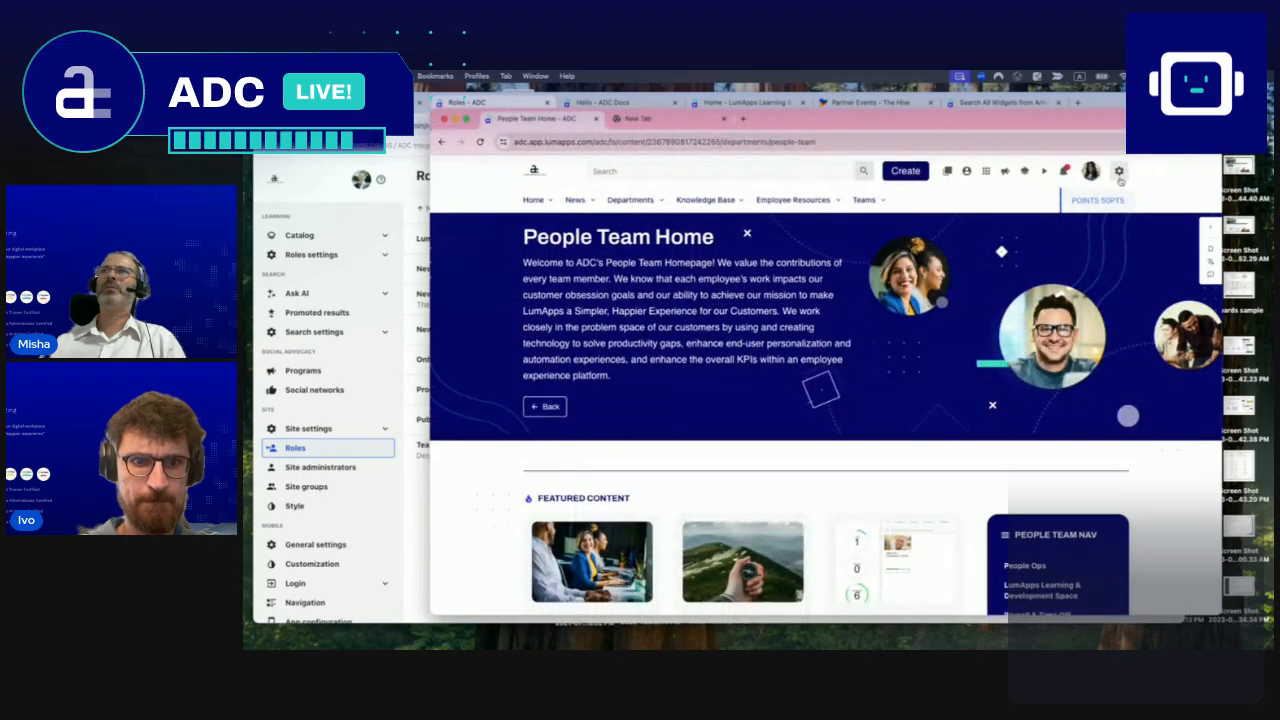
left_click(1121, 176)
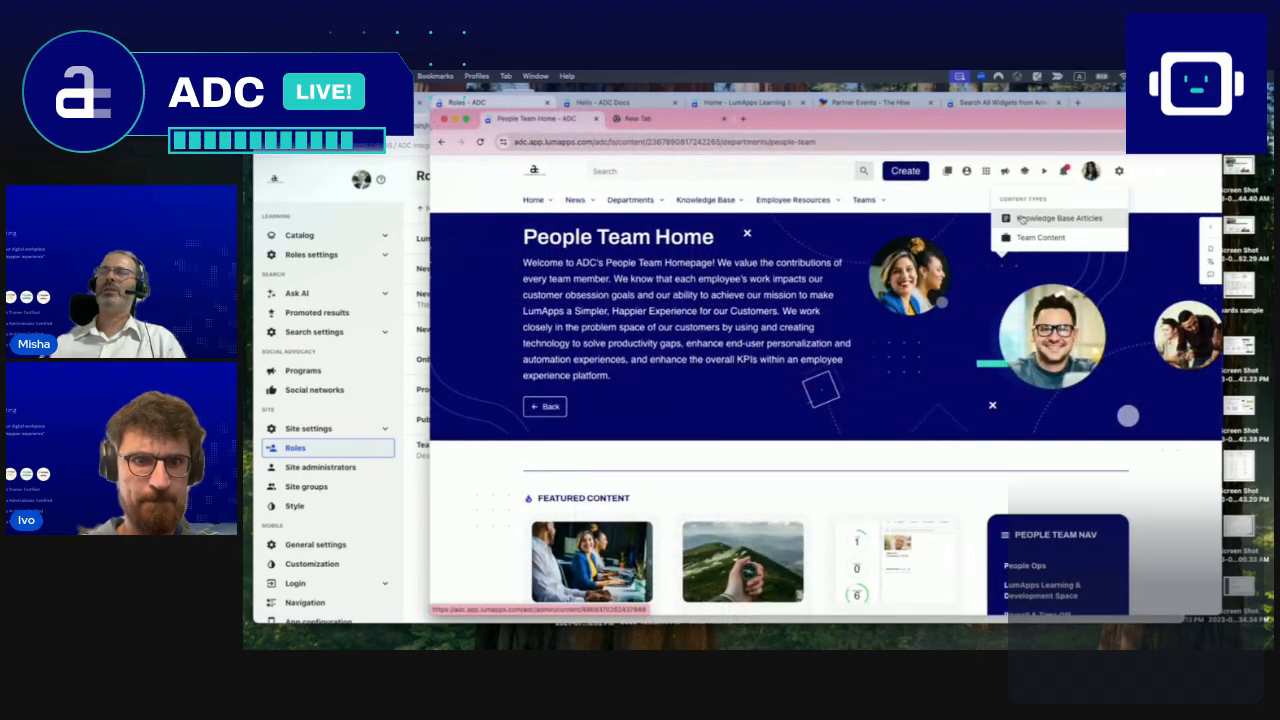
left_click(1157, 196)
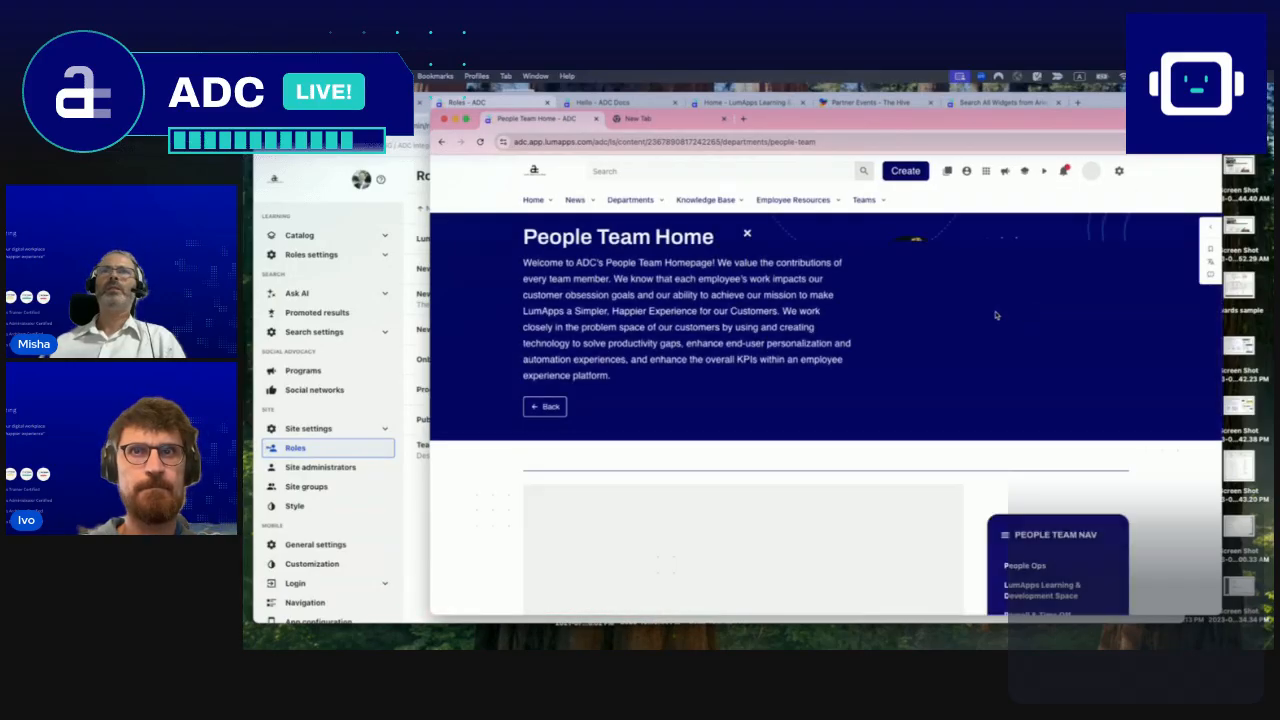
left_click(1119, 171)
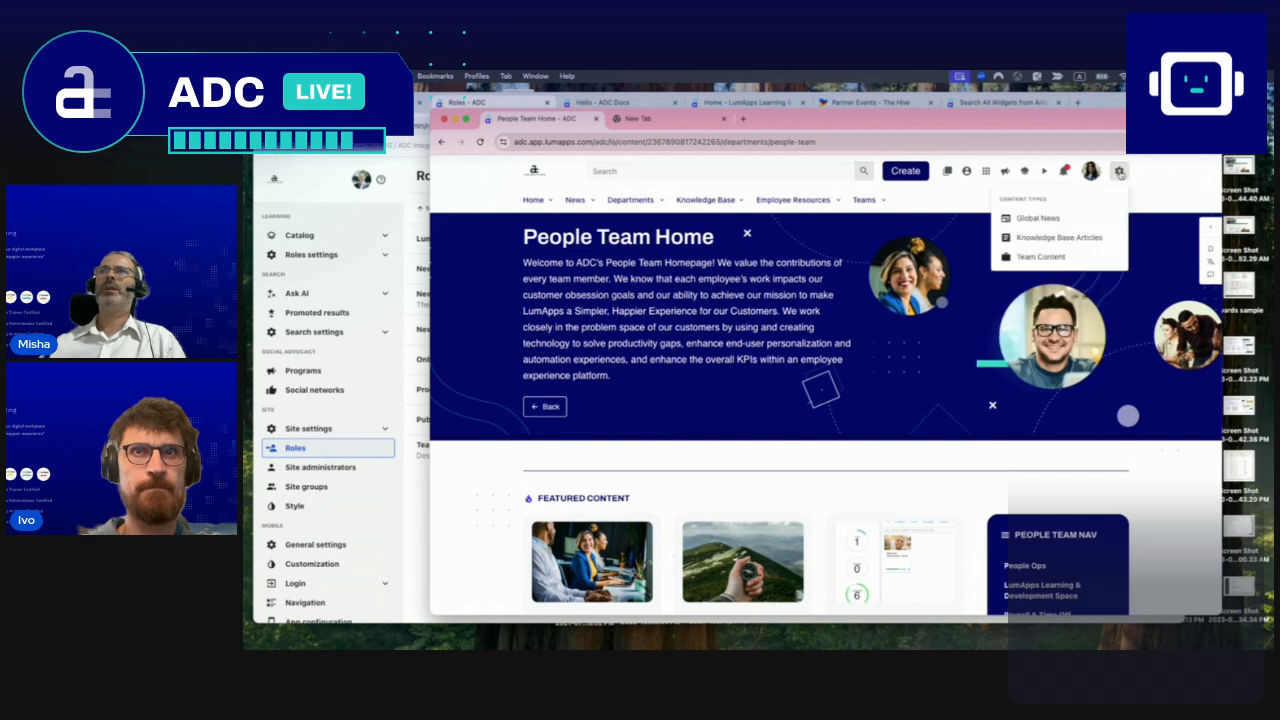
left_click(1048, 221)
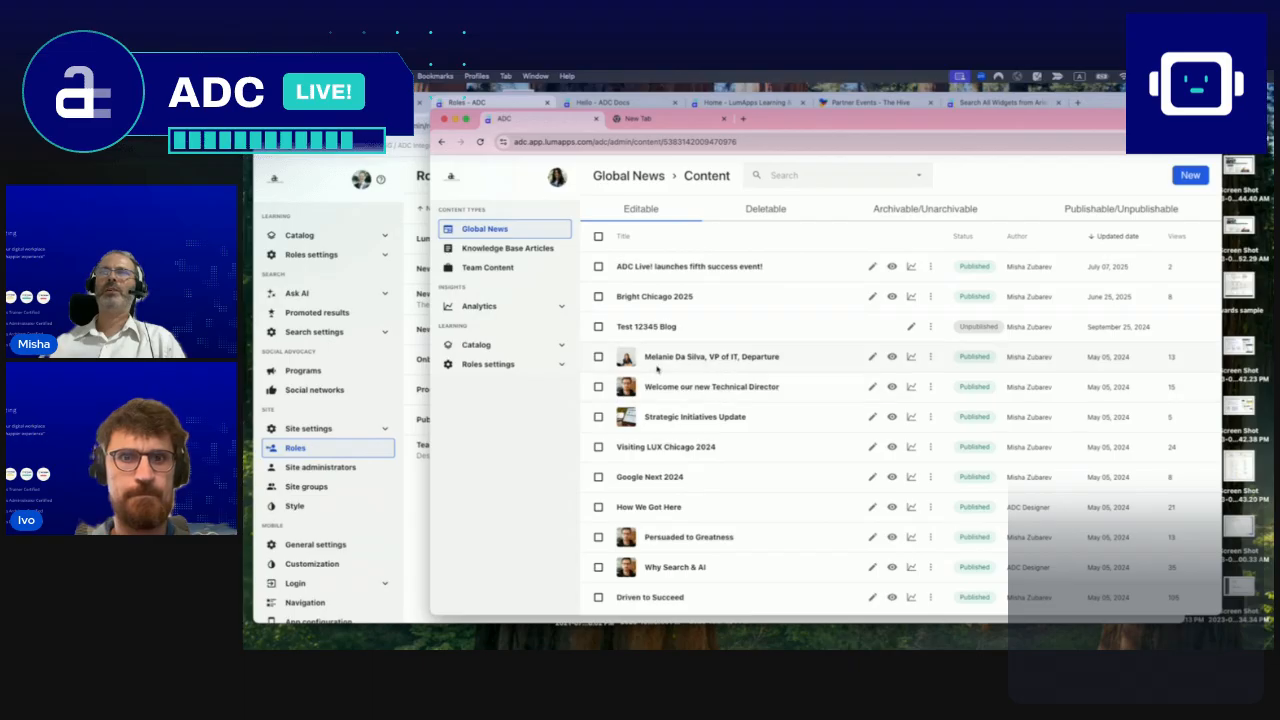
- Open the Global News content list in the administrator's window and compare it with the test user's list
left_click_drag(886, 125, 991, 128)
scroll(350, 313, "up", 10)
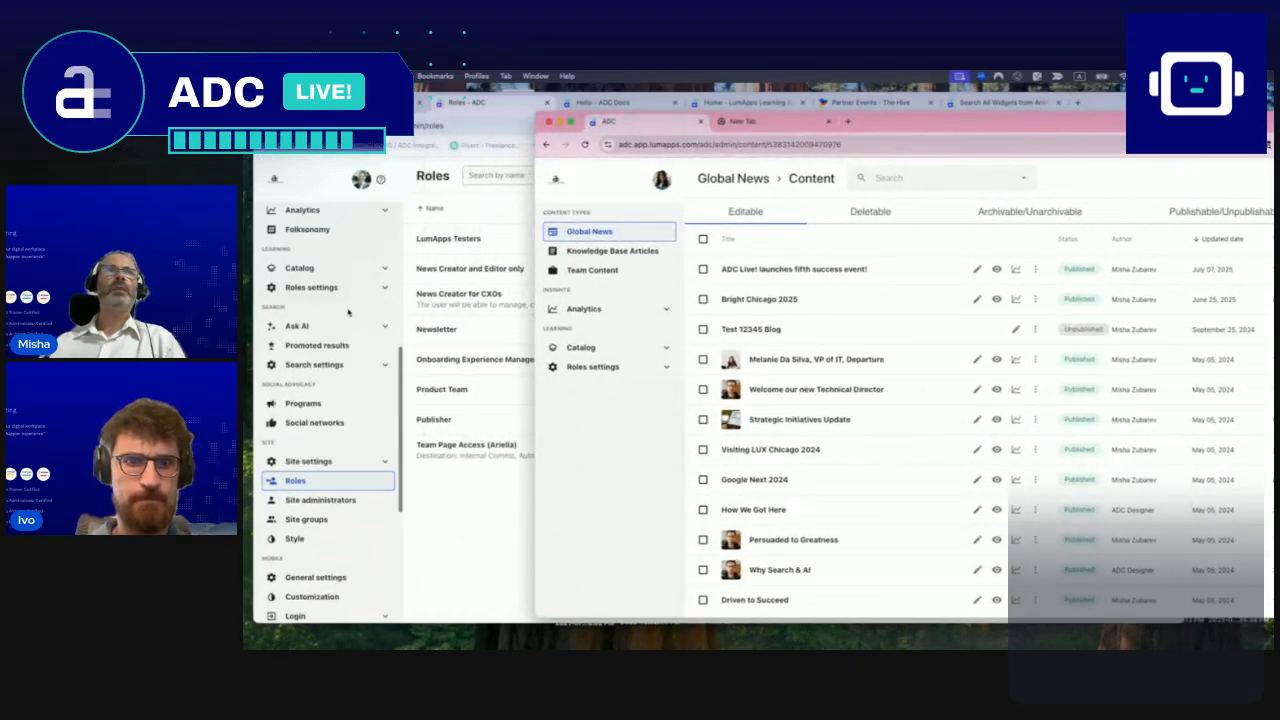
left_click(307, 369)
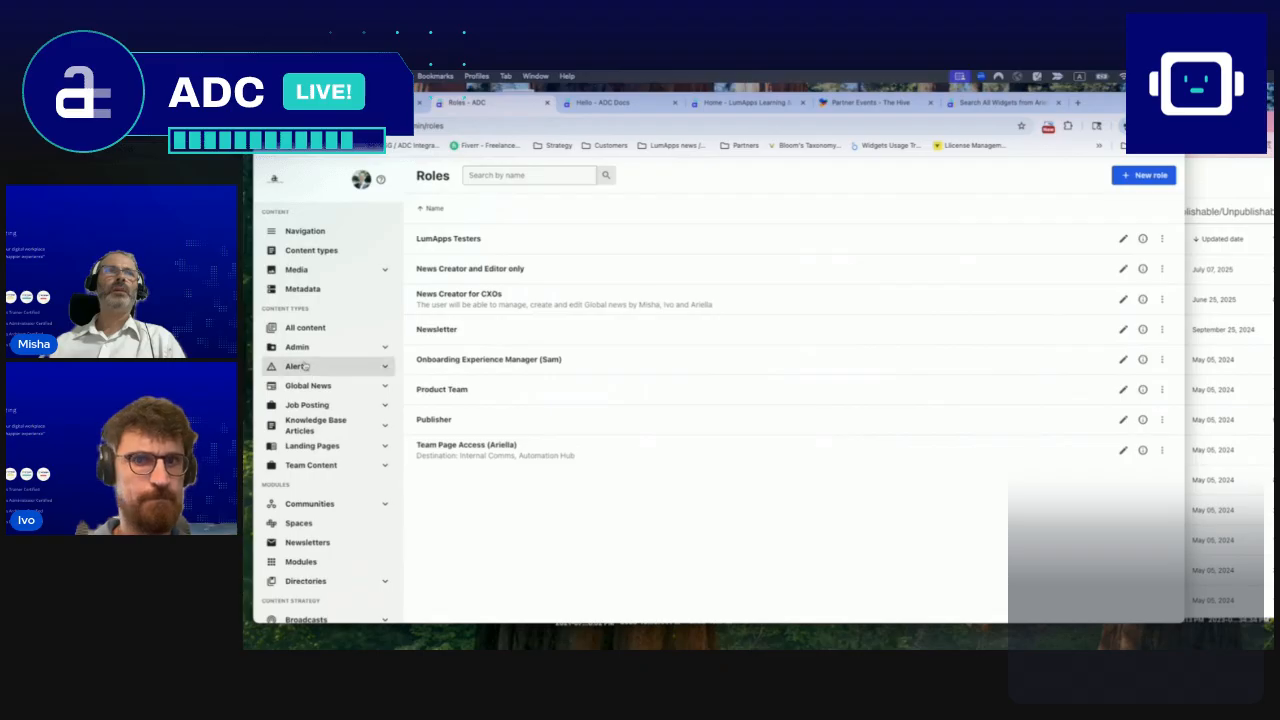
left_click(306, 386)
left_click(312, 410)
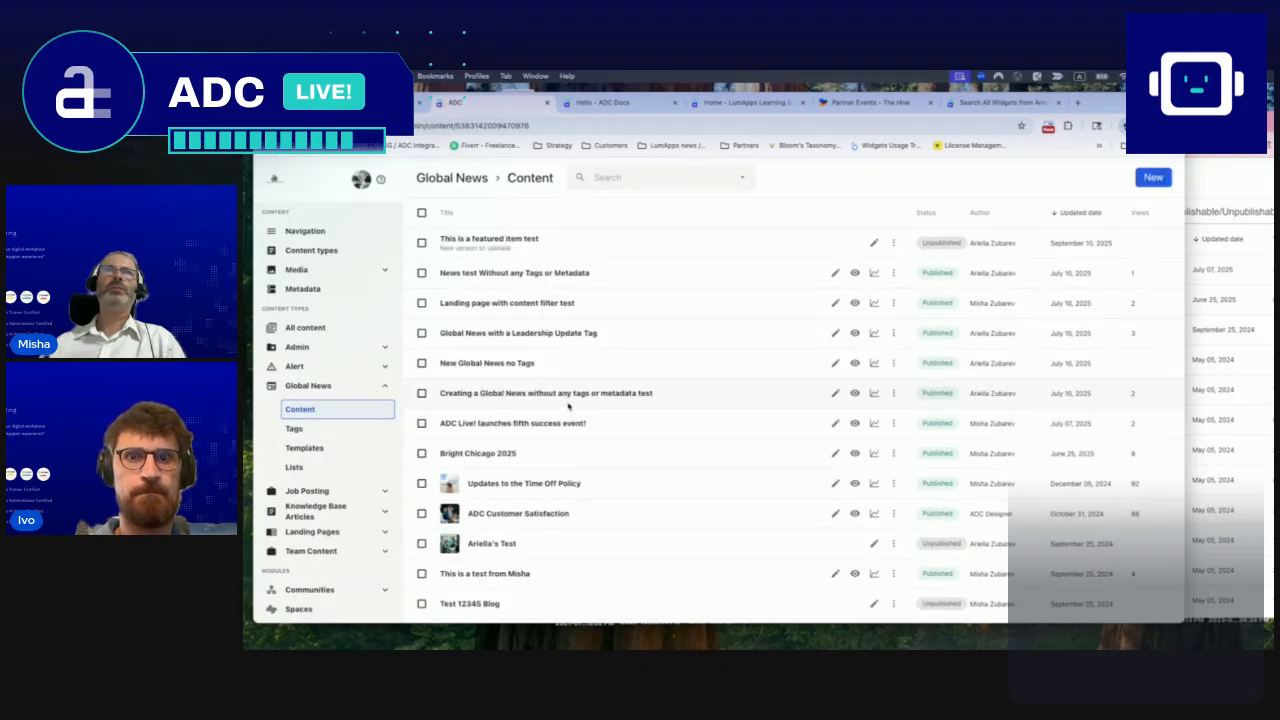
left_click(1224, 138)
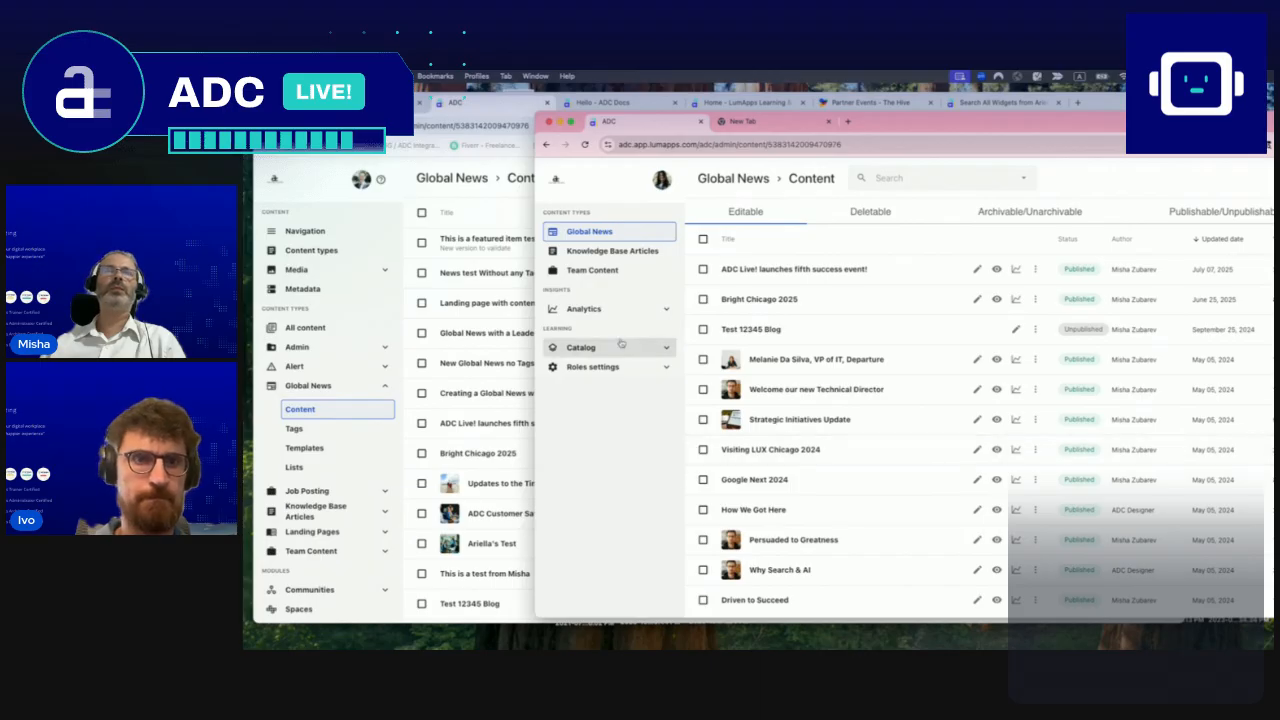
- Review the Insights and Learning sections of the test user's administration menu, and return to the site's home page
left_click_drag(546, 289, 585, 295)
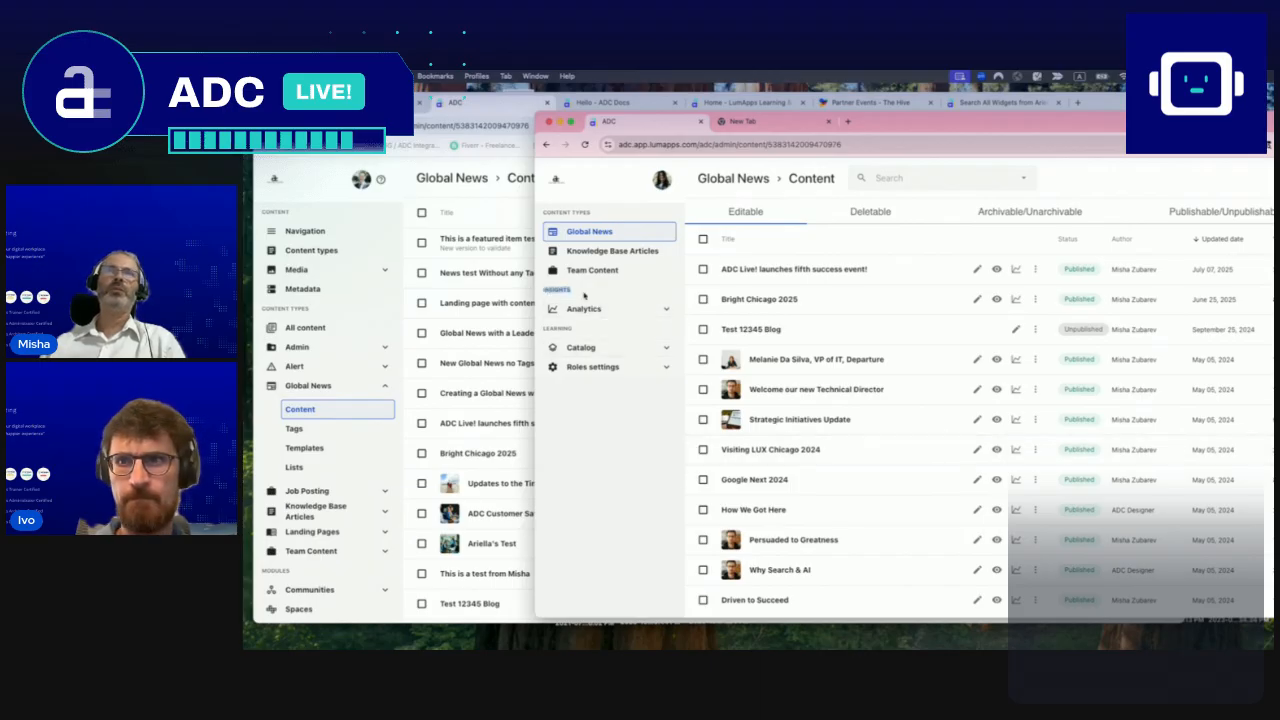
double_click(558, 328)
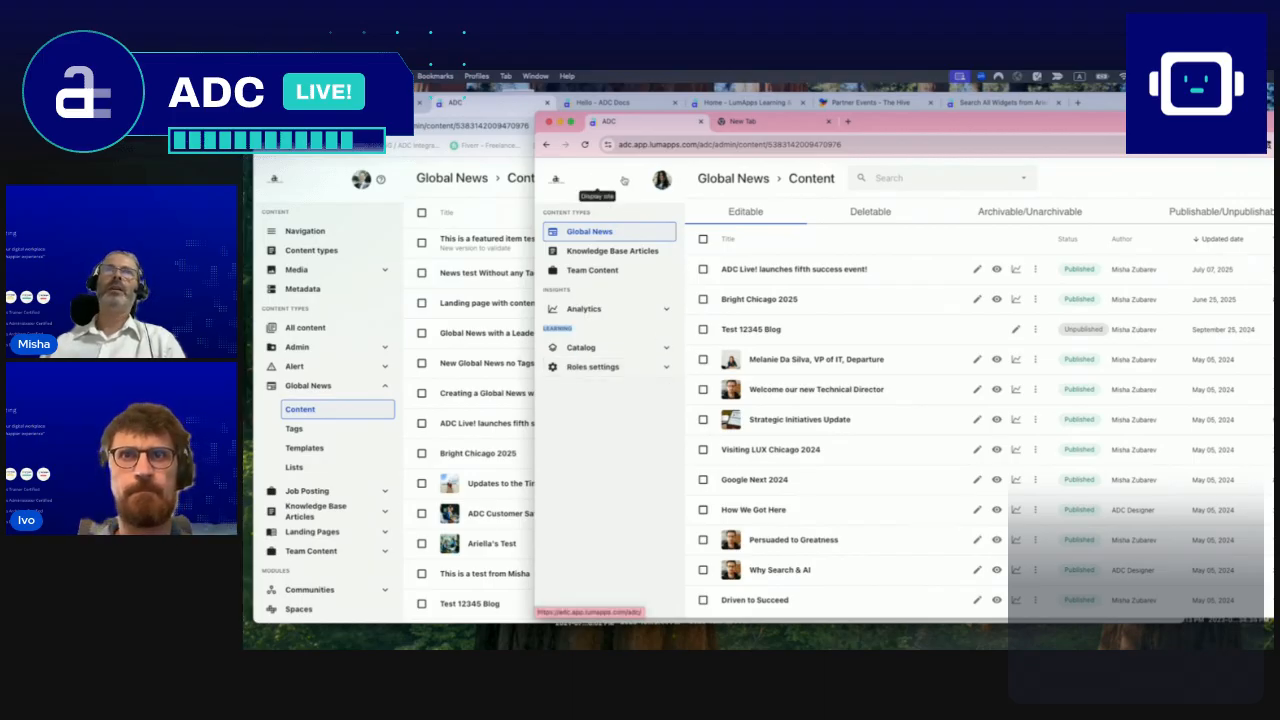
left_click(540, 180)
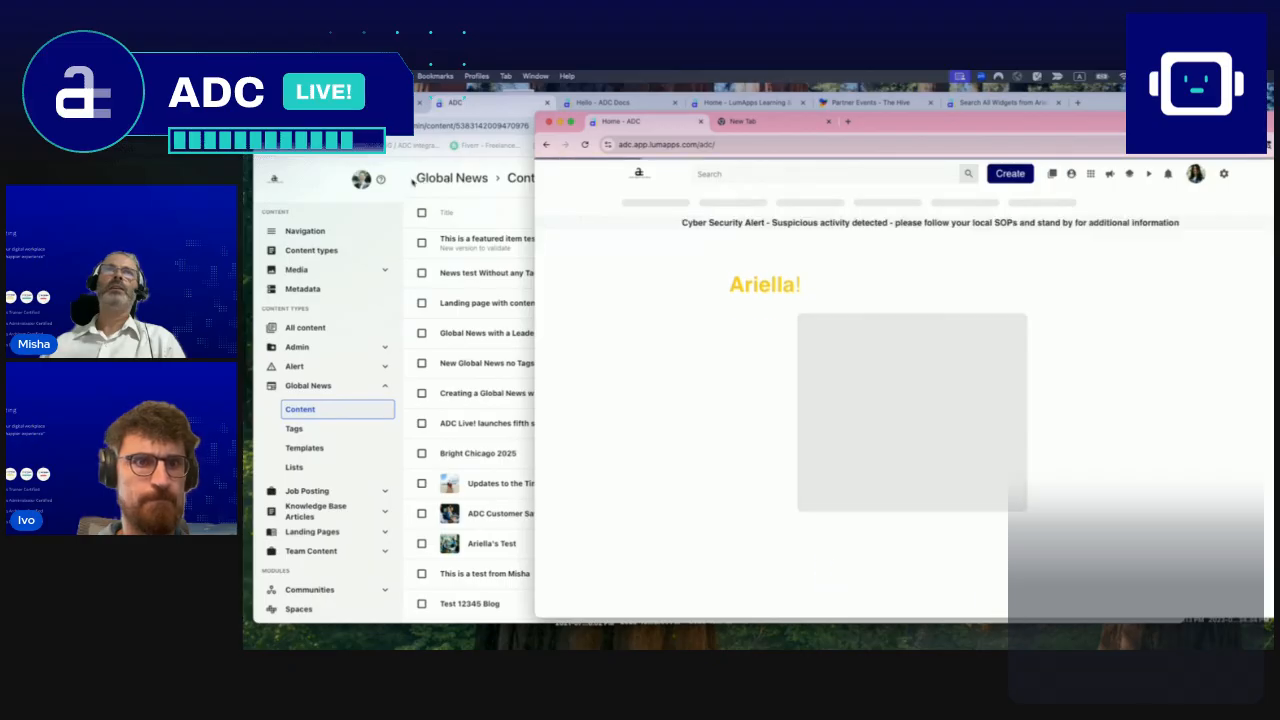
- In the administrator's window, go to the site's roles and open the News Creator for CXOs role for editing
left_click(404, 170)
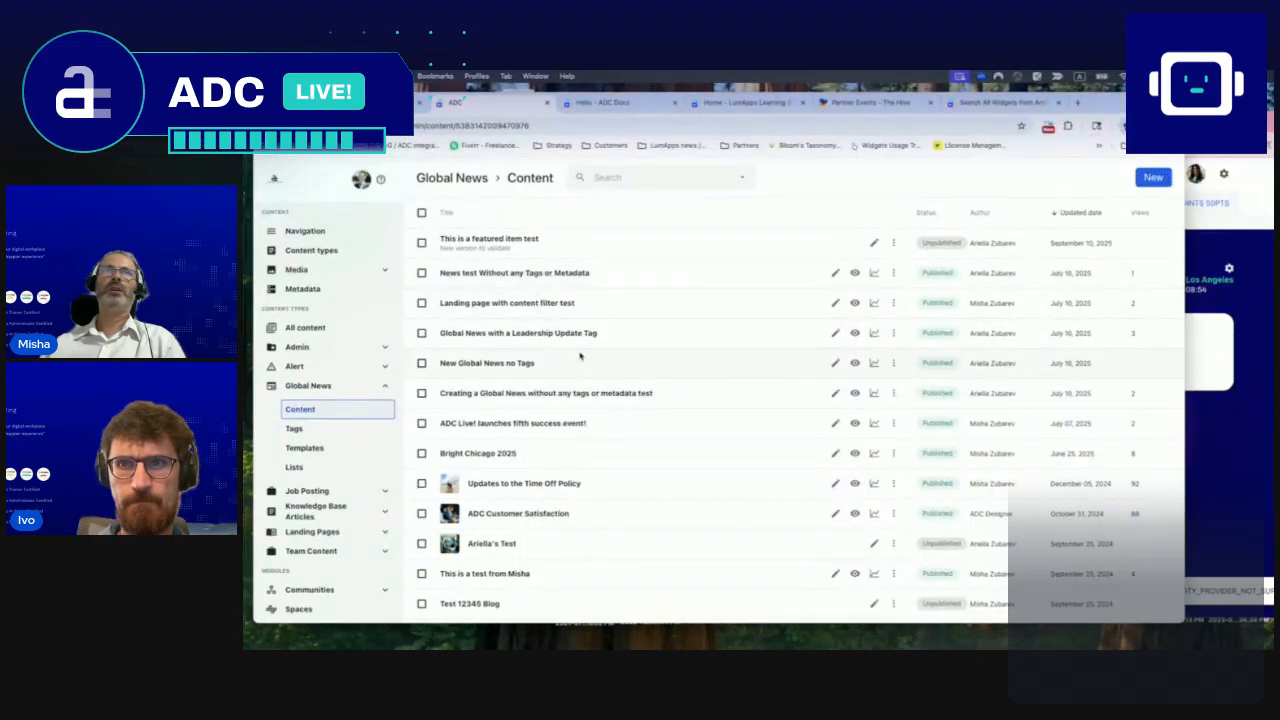
scroll(351, 454, "down", 1)
scroll(351, 454, "down", 4)
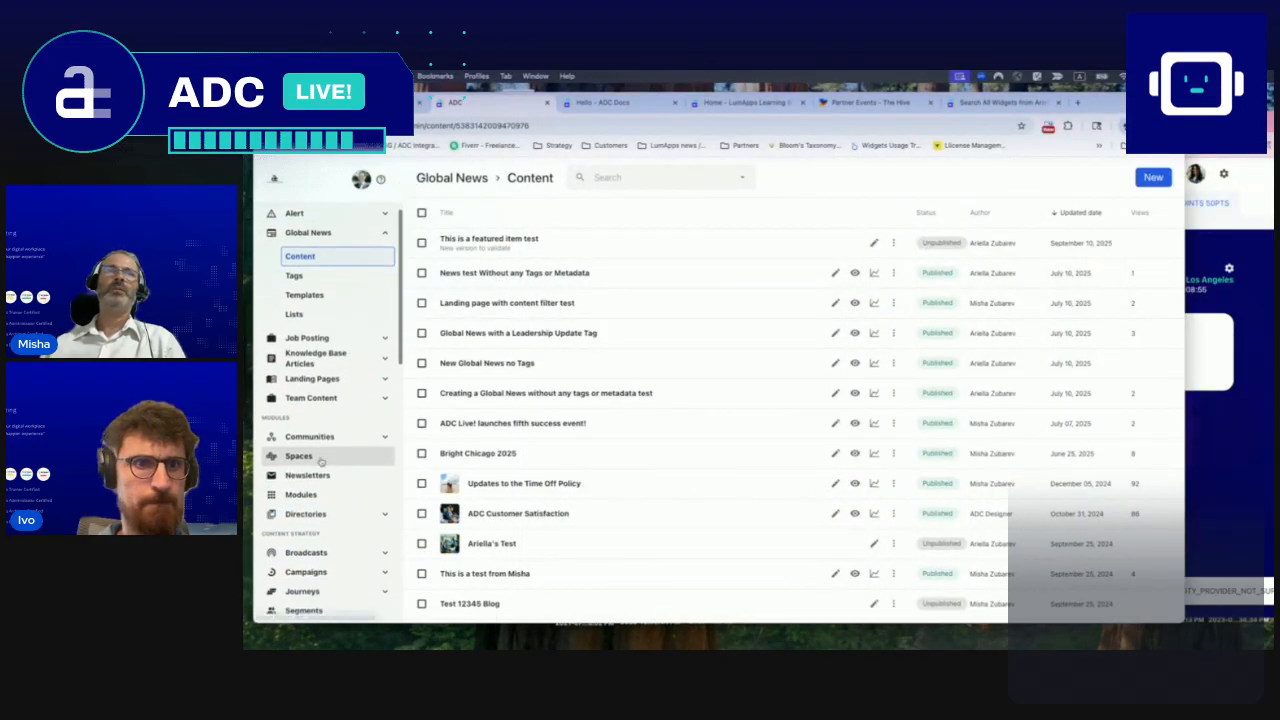
scroll(331, 483, "down", 1)
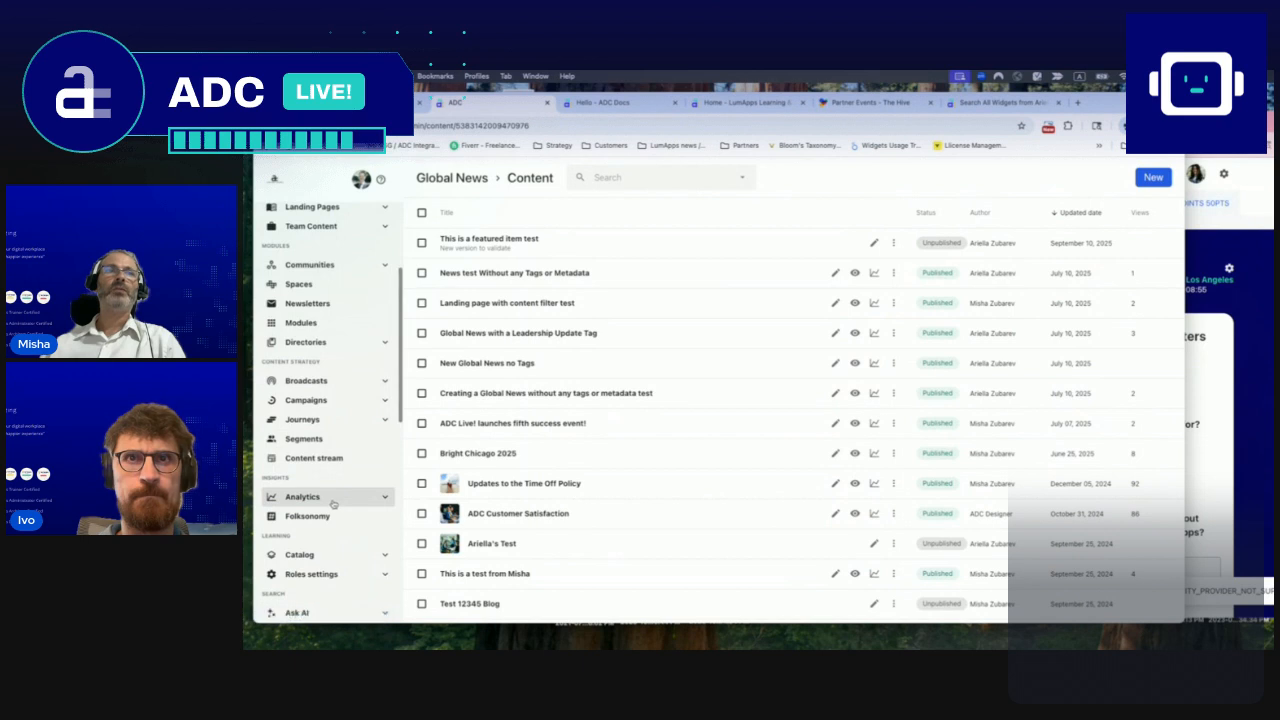
scroll(323, 457, "down", 4)
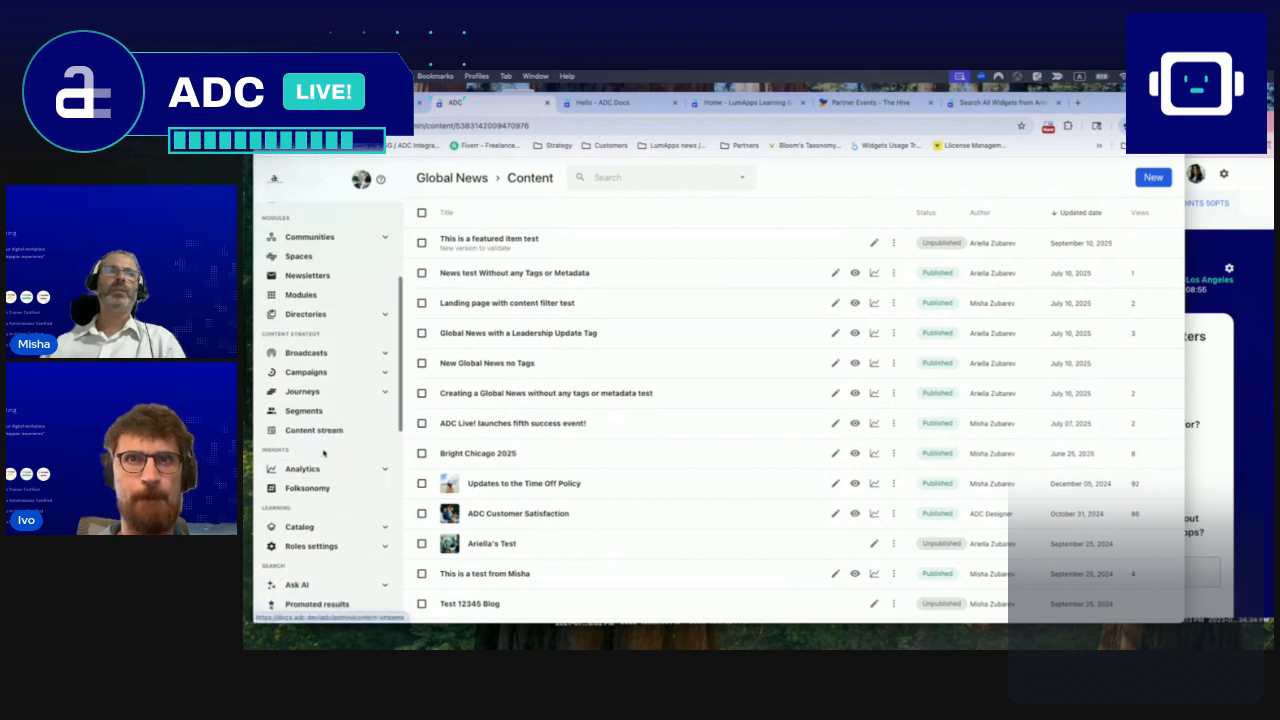
left_click(290, 573)
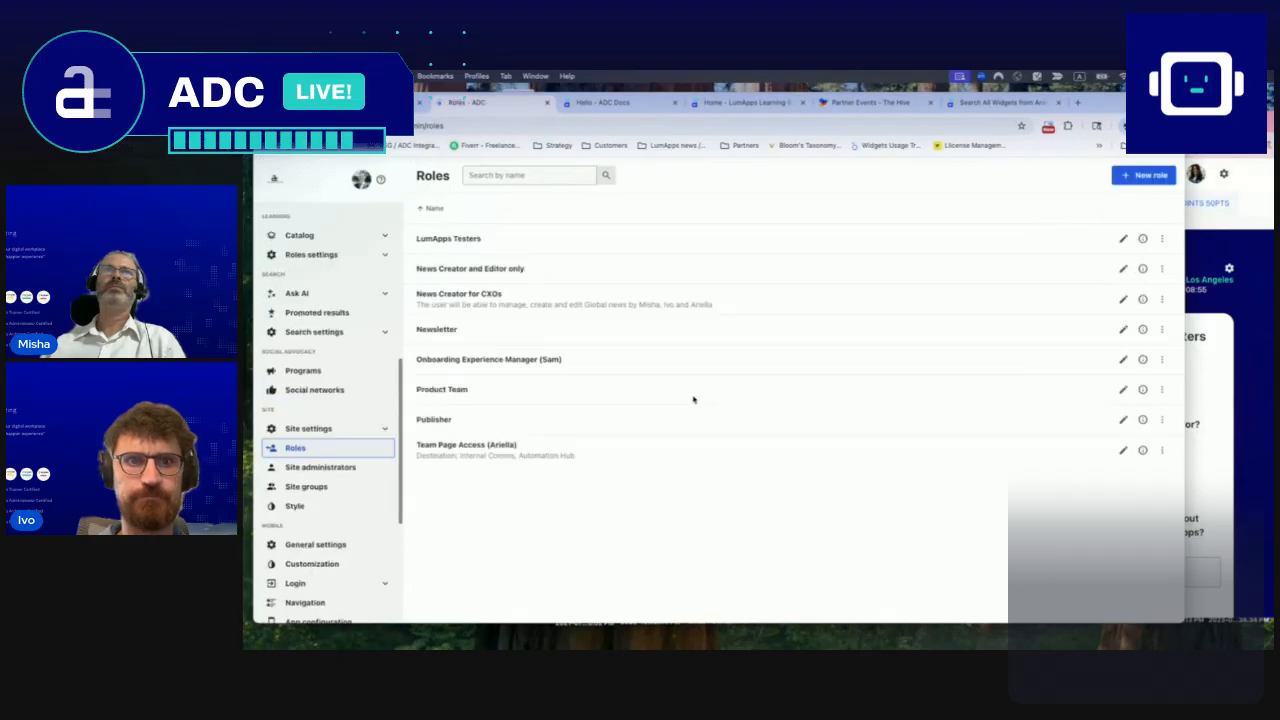
left_click(1122, 299)
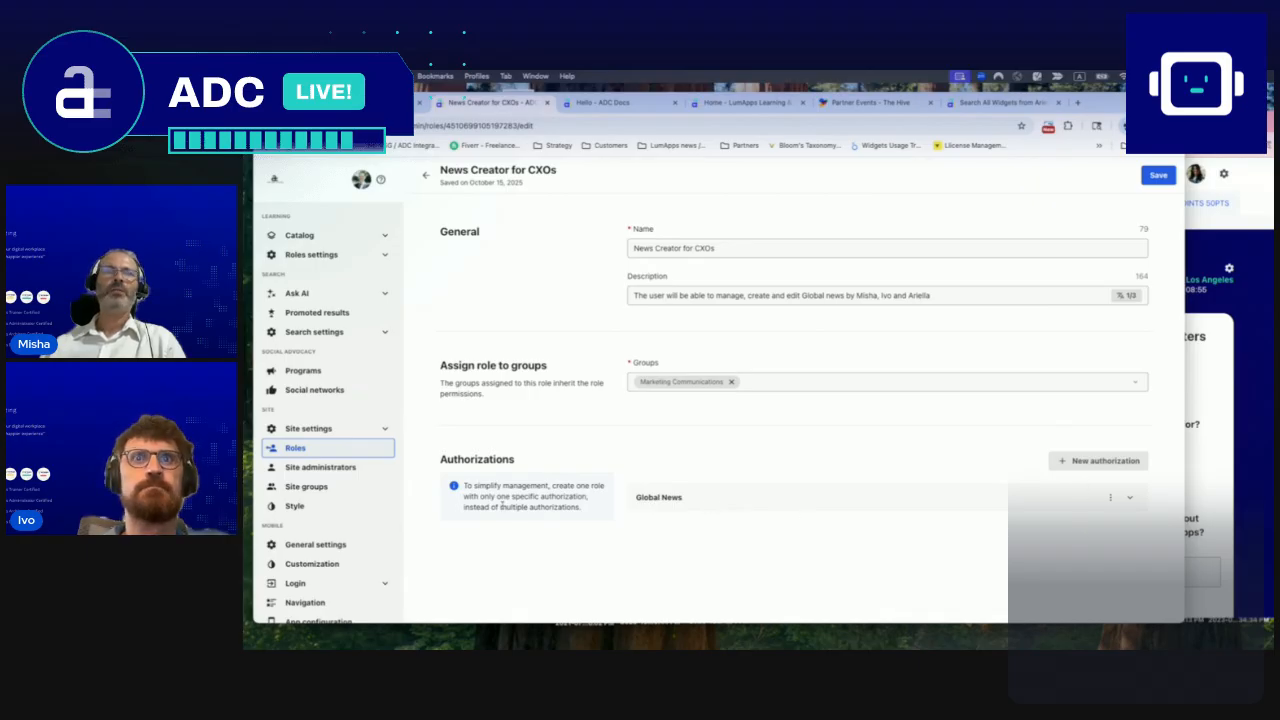
- Read the guidance note in the Authorizations section about how many authorizations a role should contain
left_click_drag(468, 487, 552, 488)
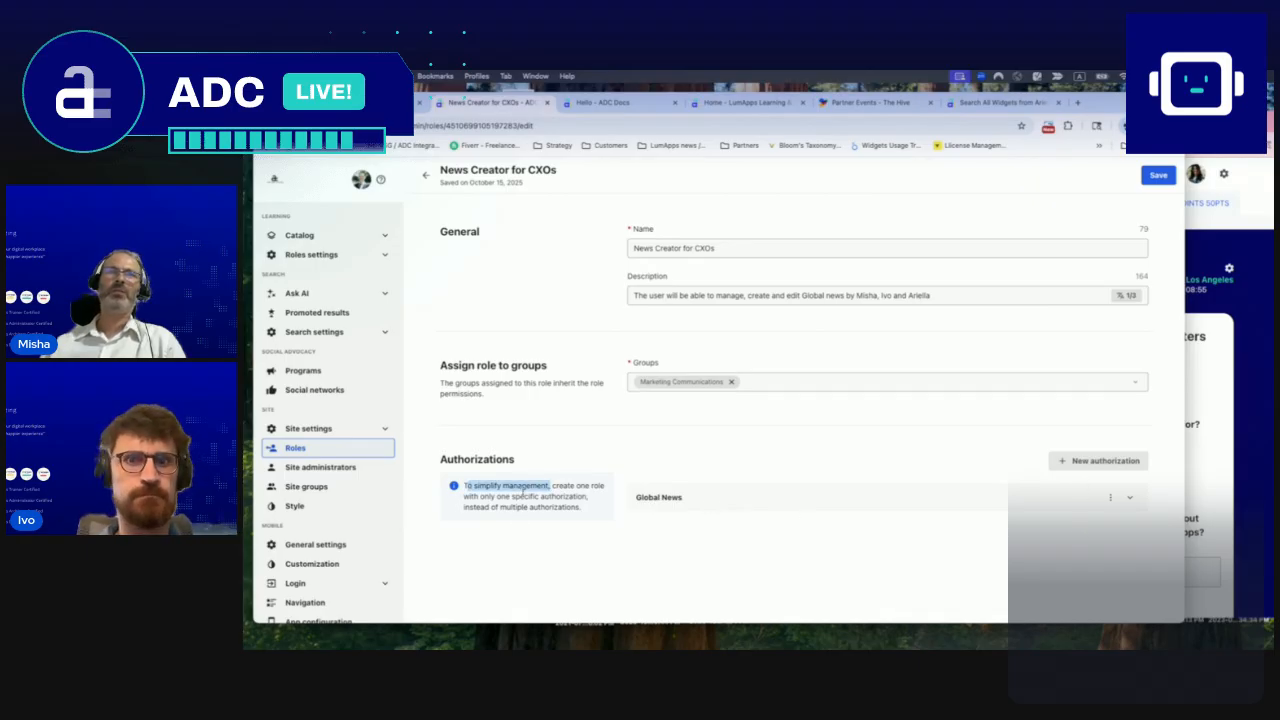
left_click(555, 491)
left_click_drag(465, 496, 512, 497)
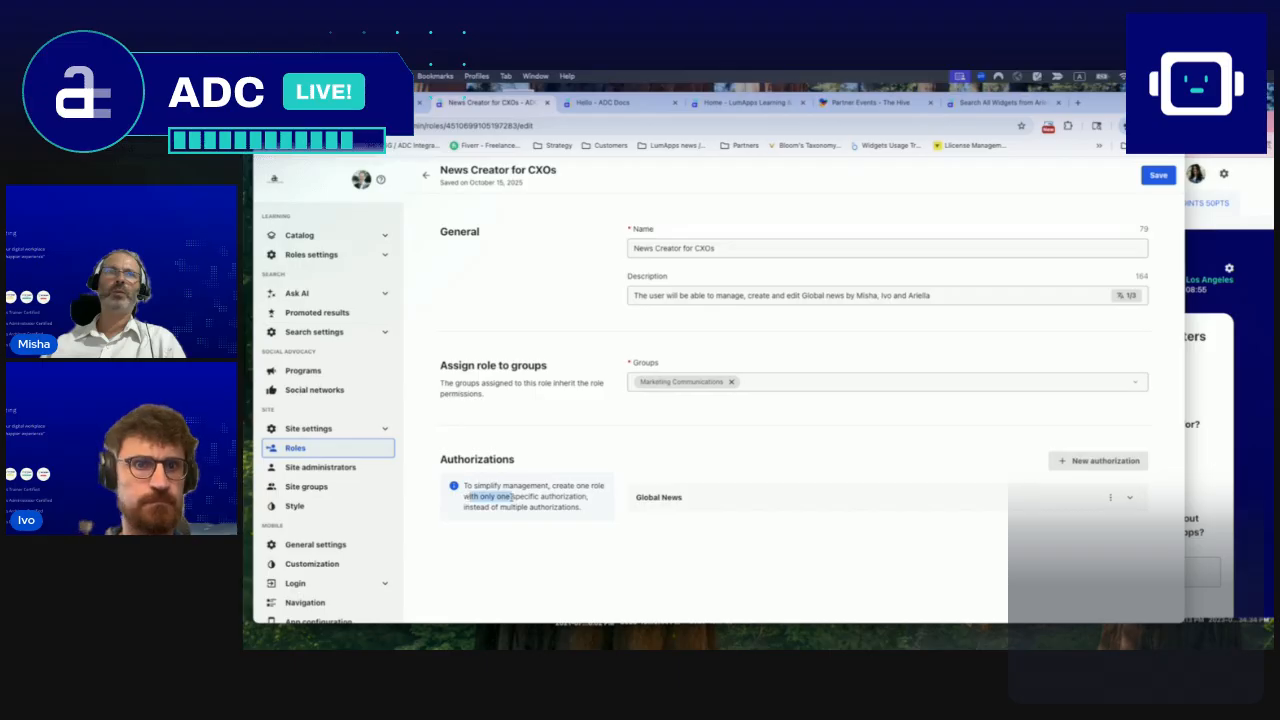
left_click(569, 502)
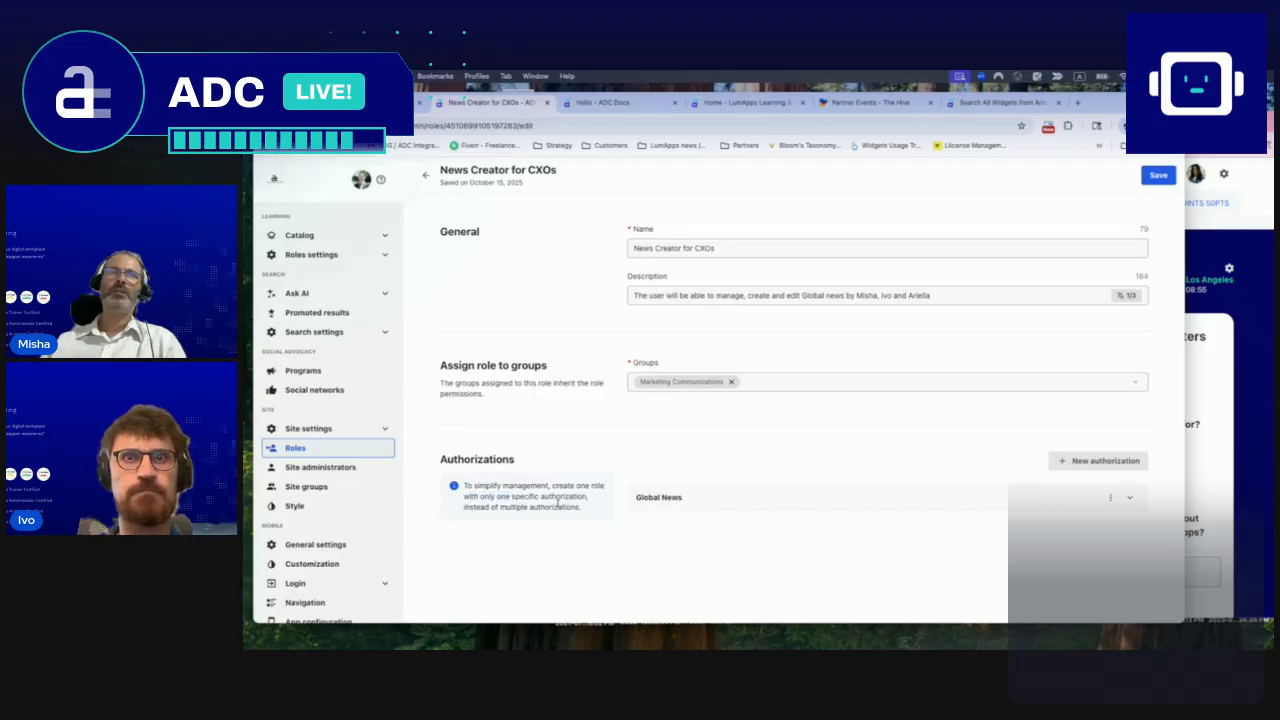
left_click_drag(577, 505, 469, 505)
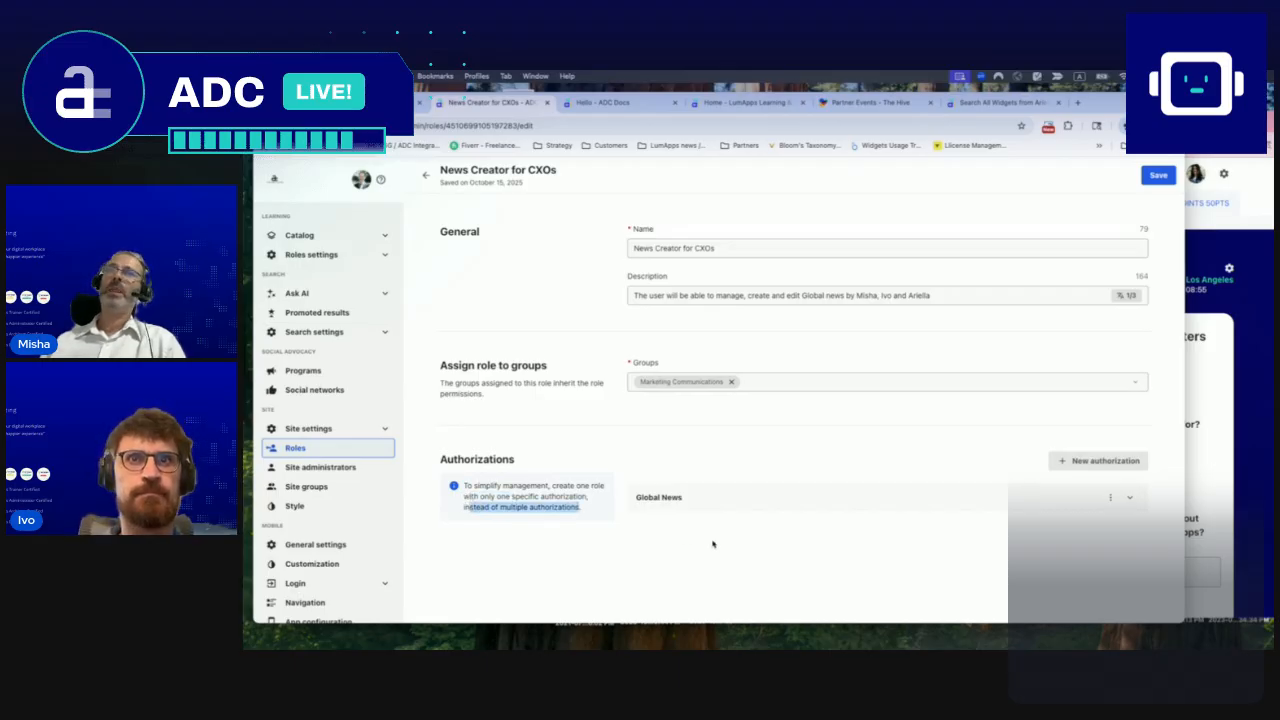
left_click_drag(595, 509, 460, 490)
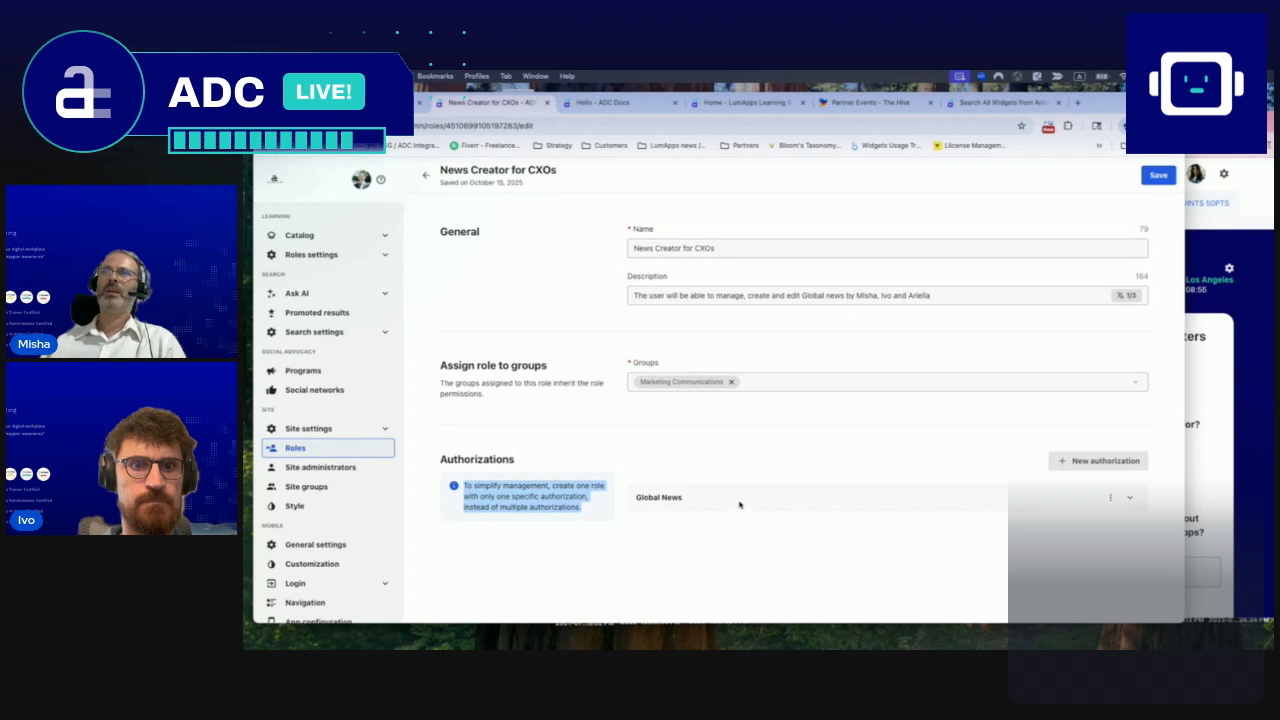
- Add a new authorization with the Navigation: Create & Edit action to the role and save it
left_click(1100, 460)
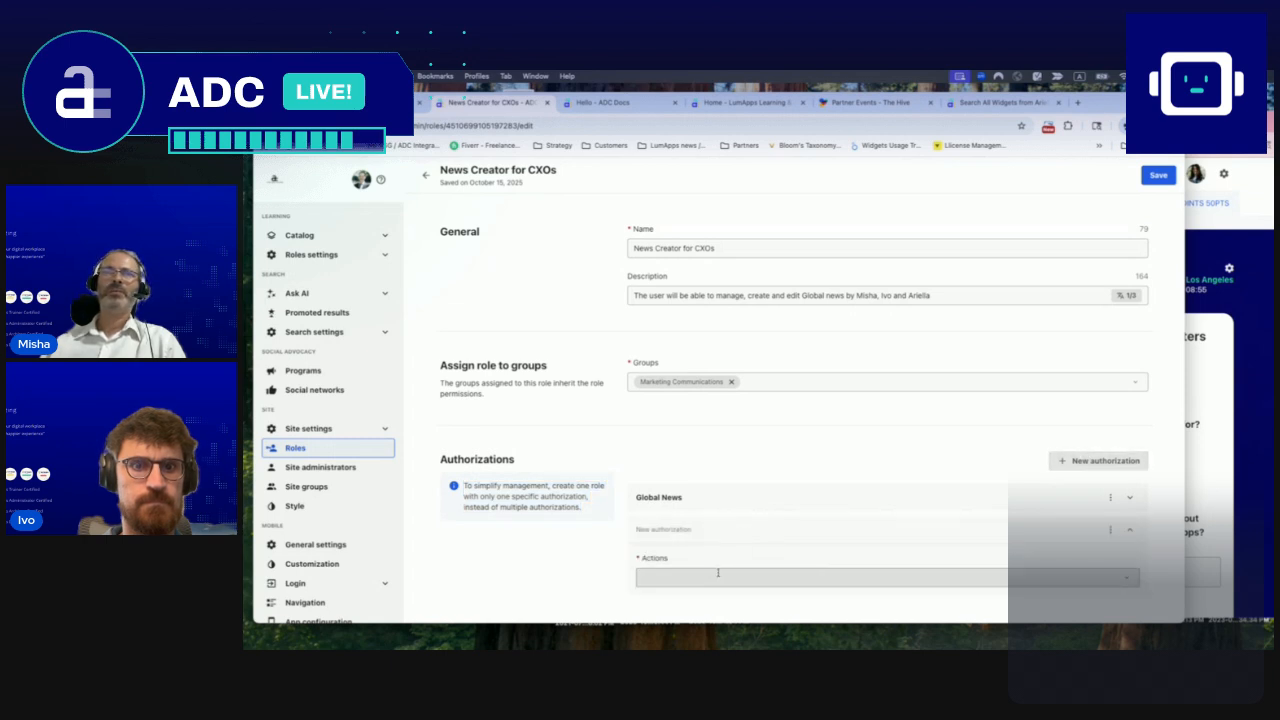
scroll(755, 553, "down", 1)
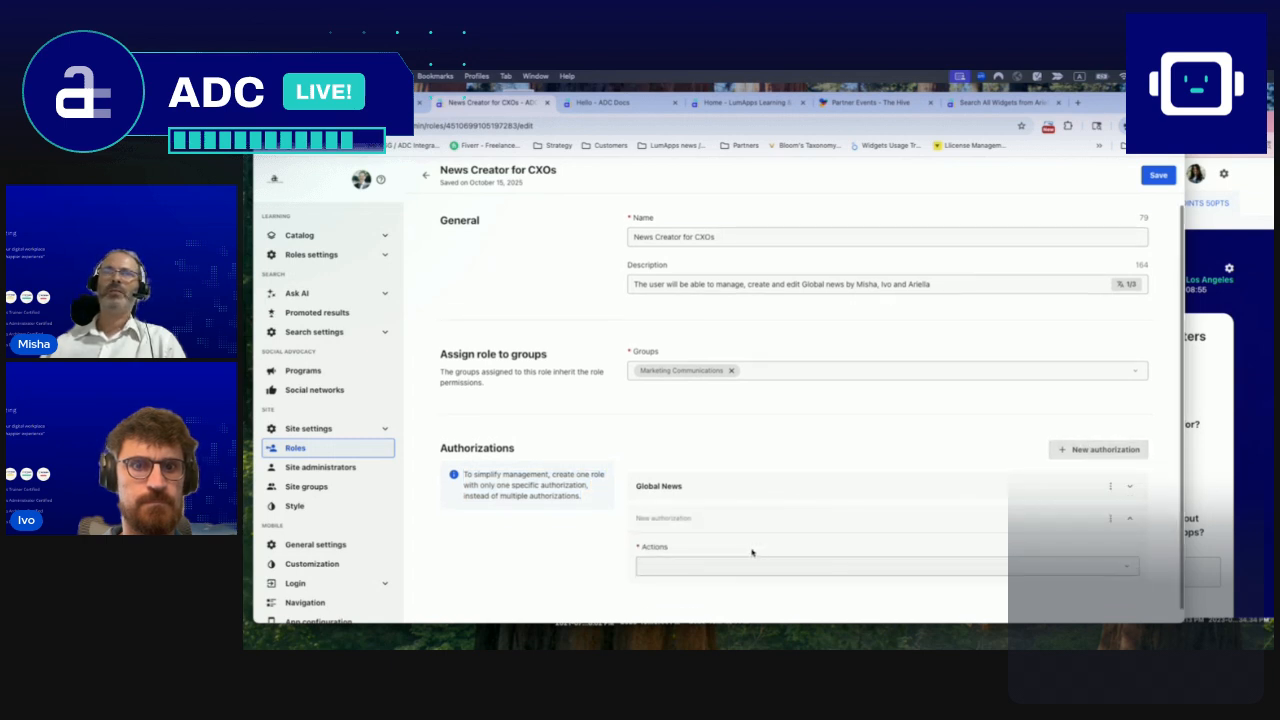
left_click(850, 567)
scroll(740, 460, "down", 3)
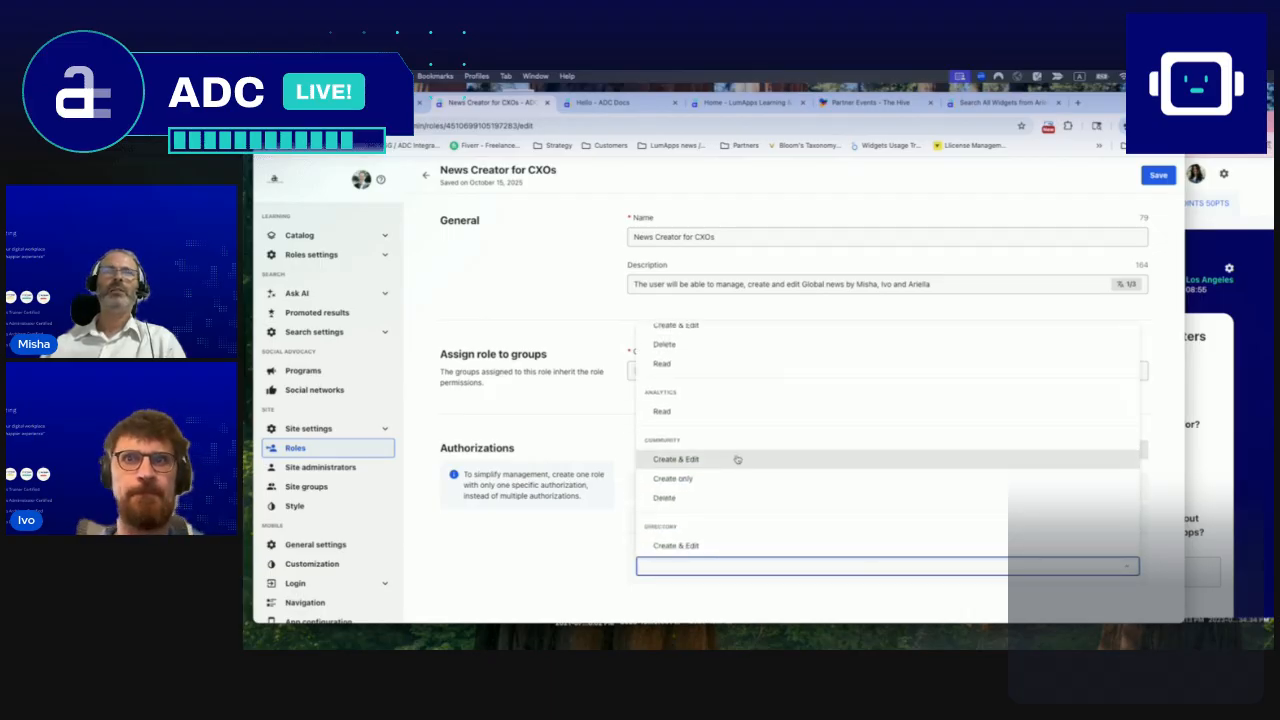
scroll(737, 459, "down", 5)
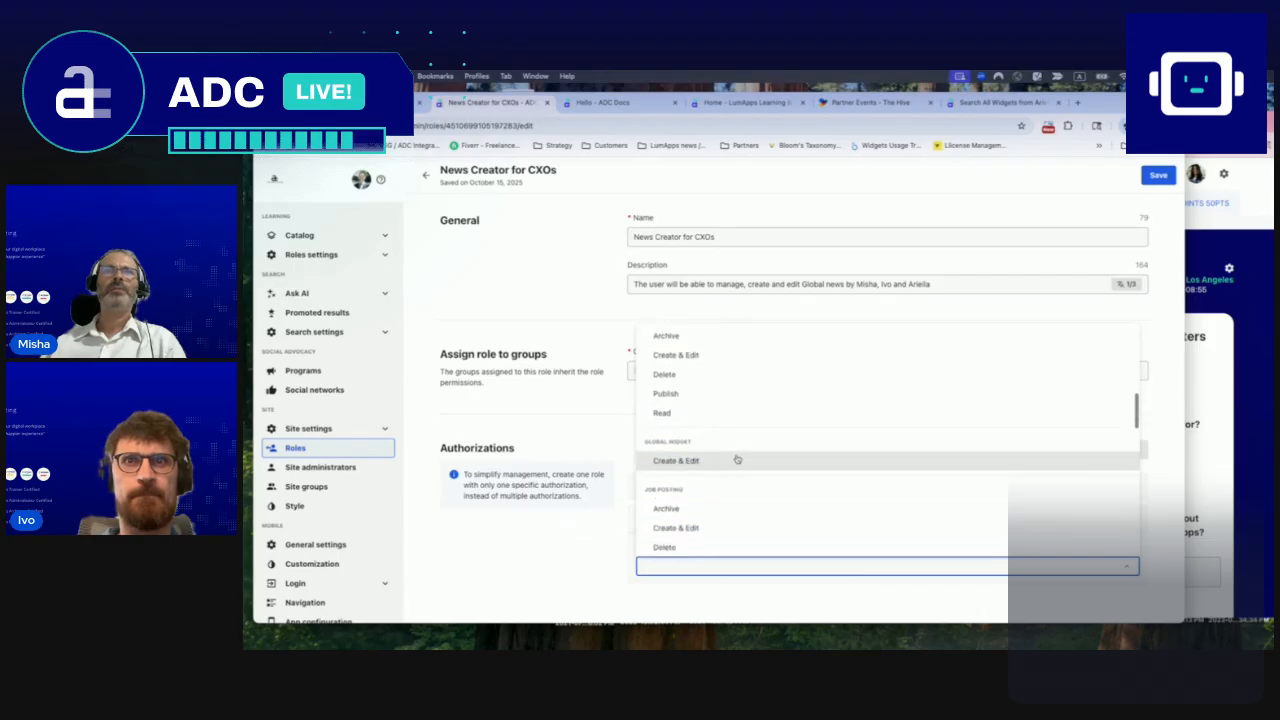
scroll(737, 459, "down", 3)
scroll(737, 459, "down", 4)
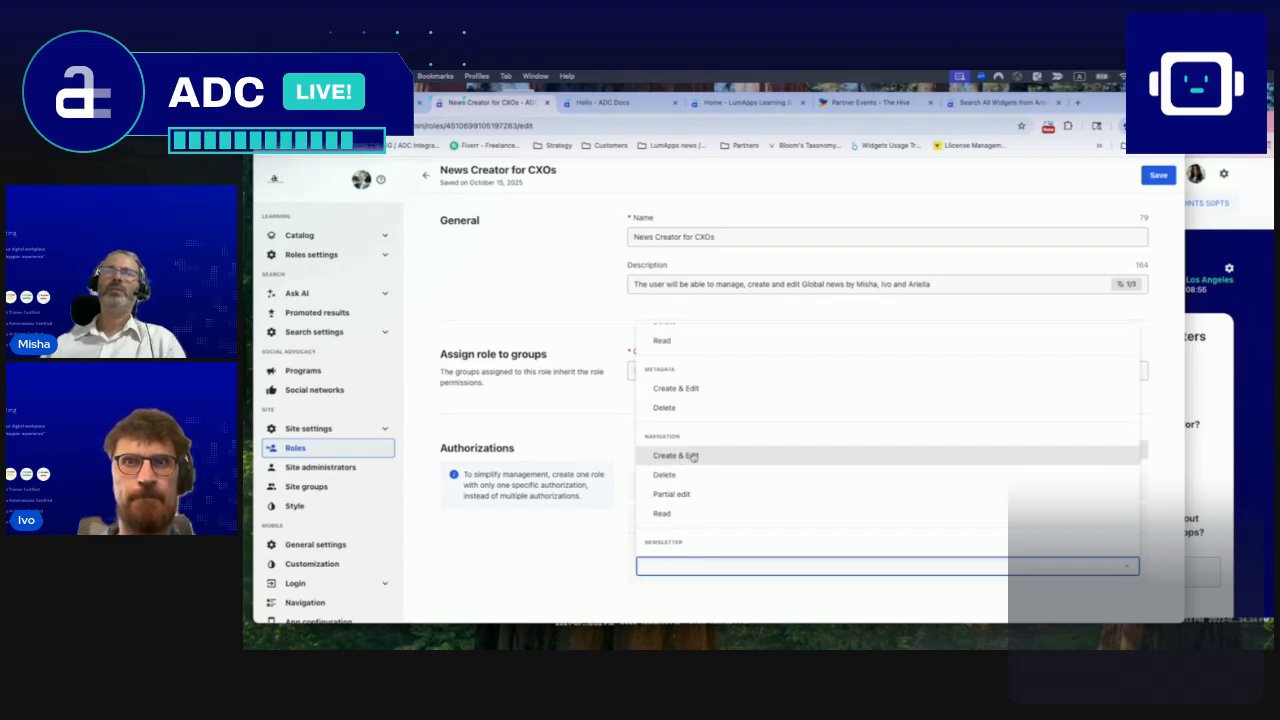
left_click(703, 457)
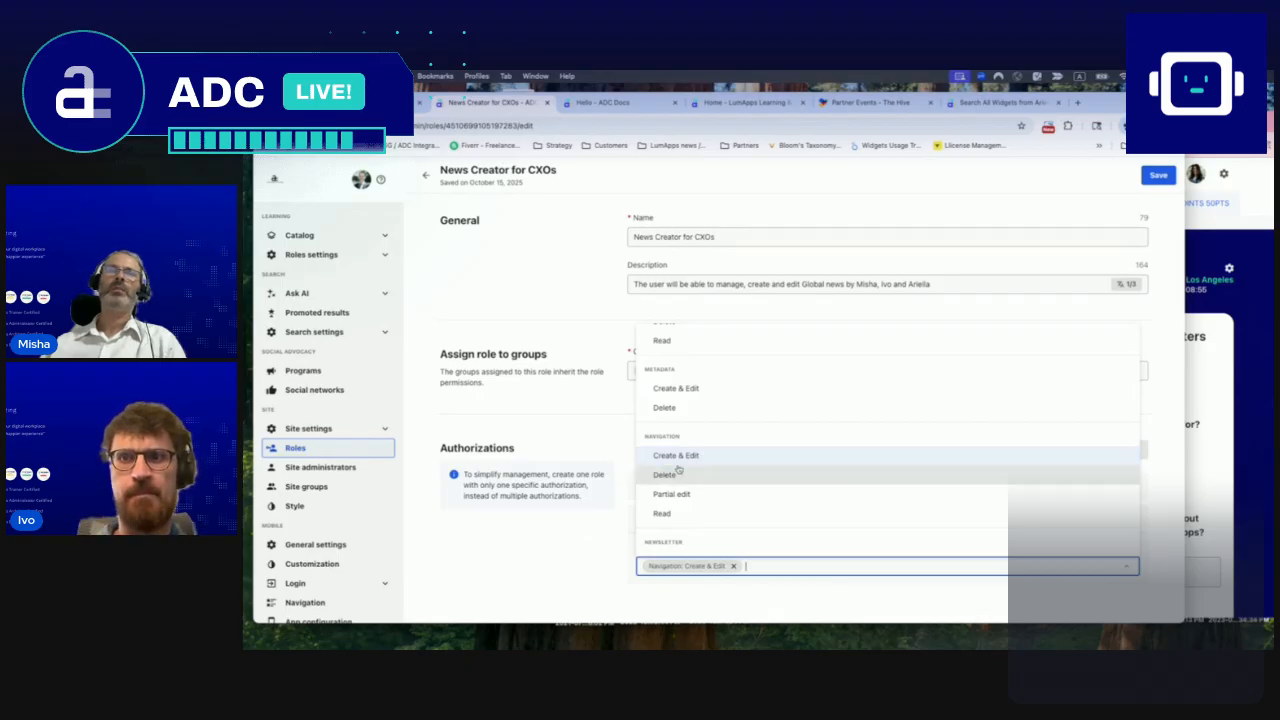
left_click(627, 534)
left_click(1158, 176)
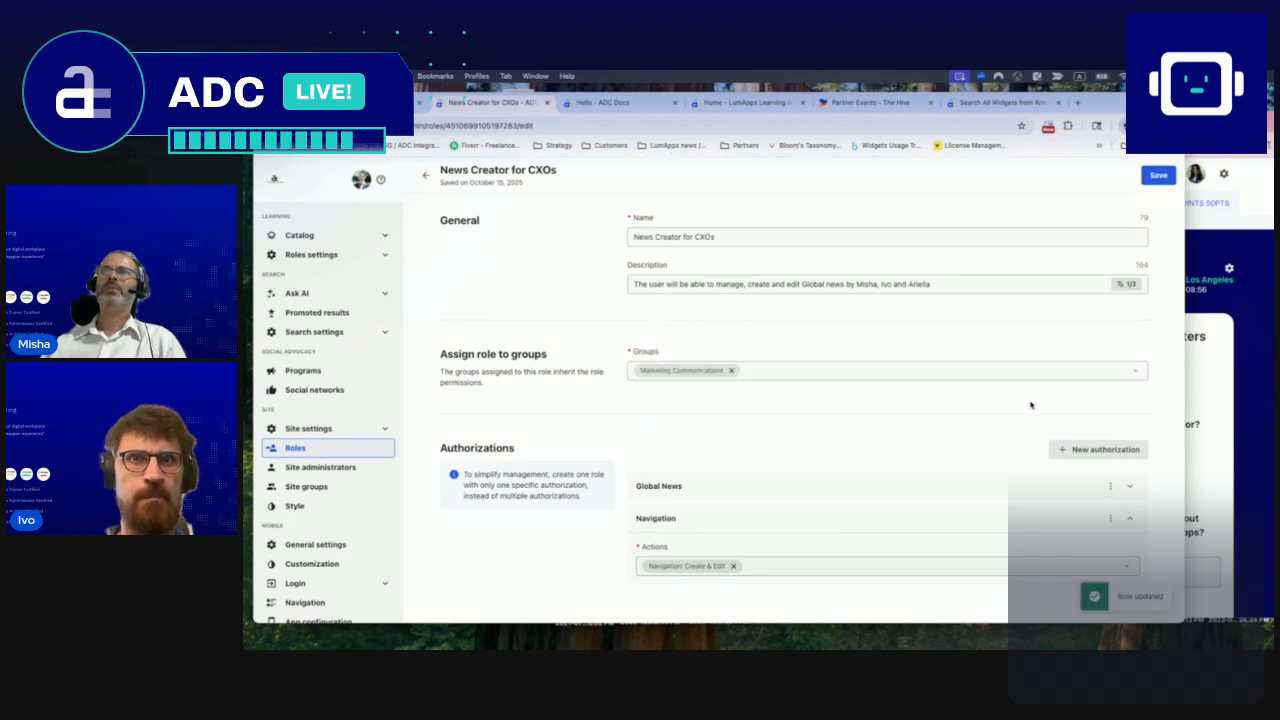
- Add another authorization with the Analytics: Read action to the News Creator for CXOs role and save it
scroll(1115, 455, "up", 1)
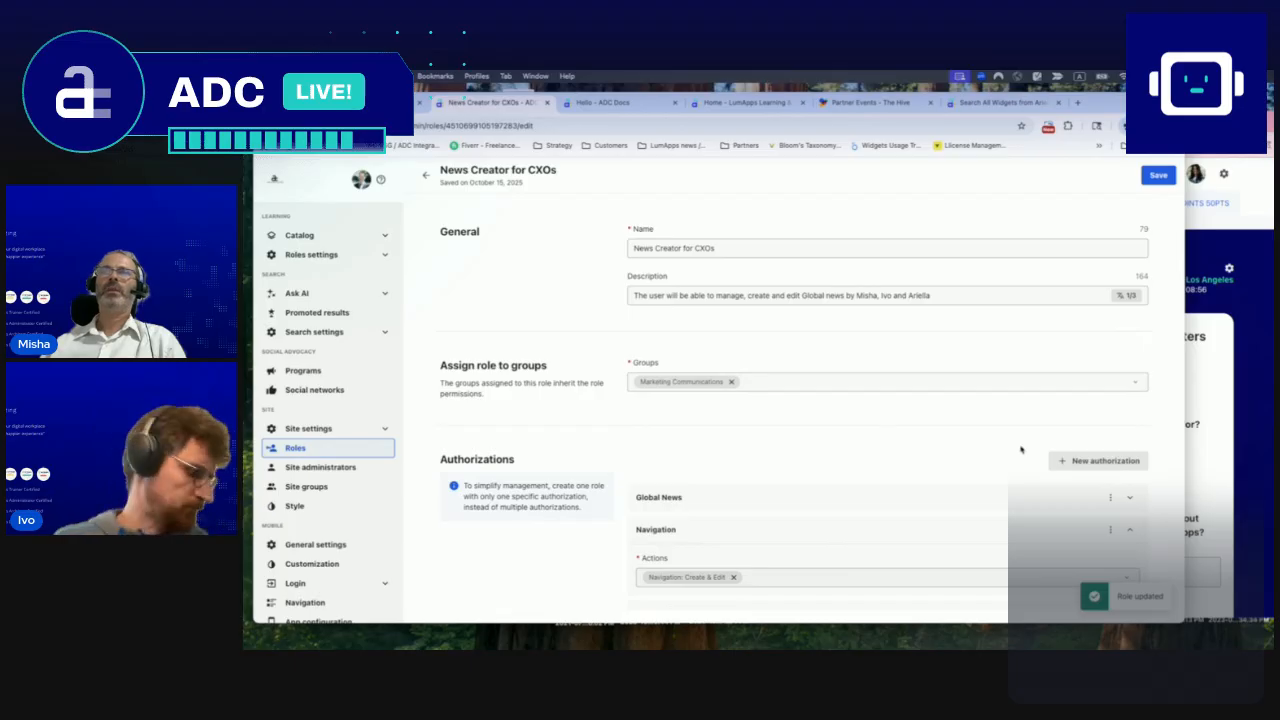
left_click(1100, 460)
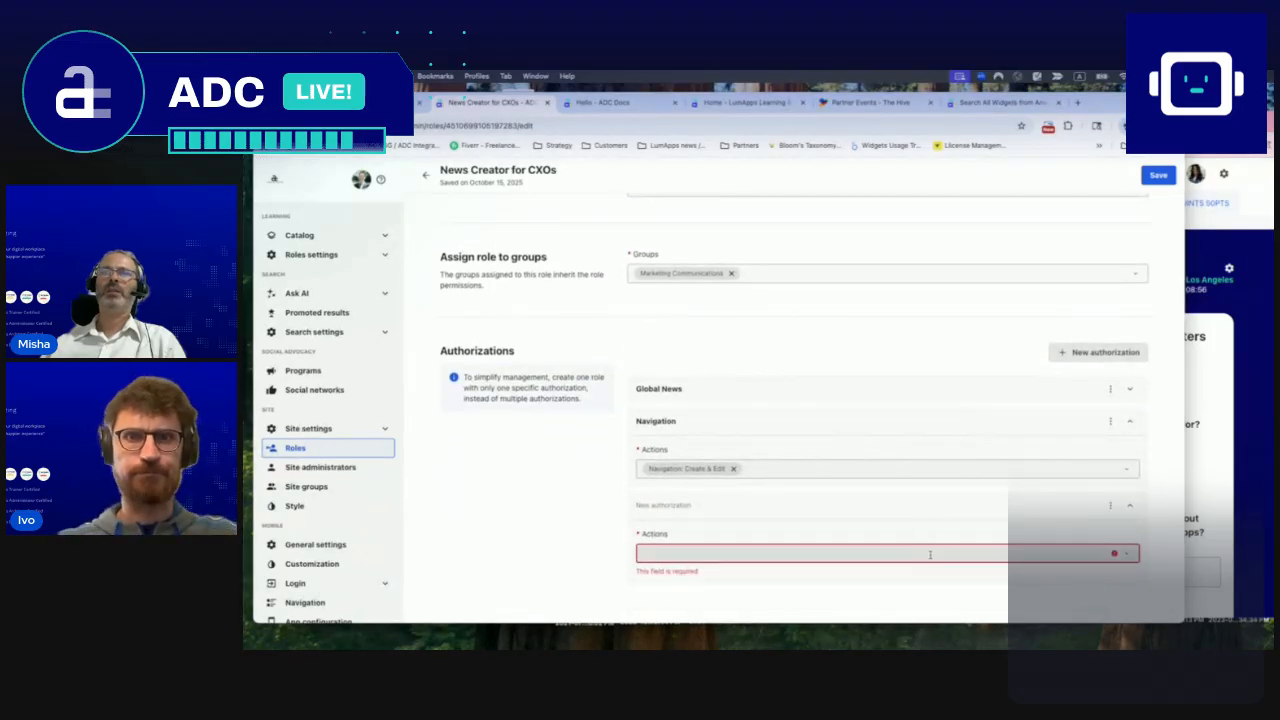
left_click(930, 555)
scroll(700, 450, "down", 2)
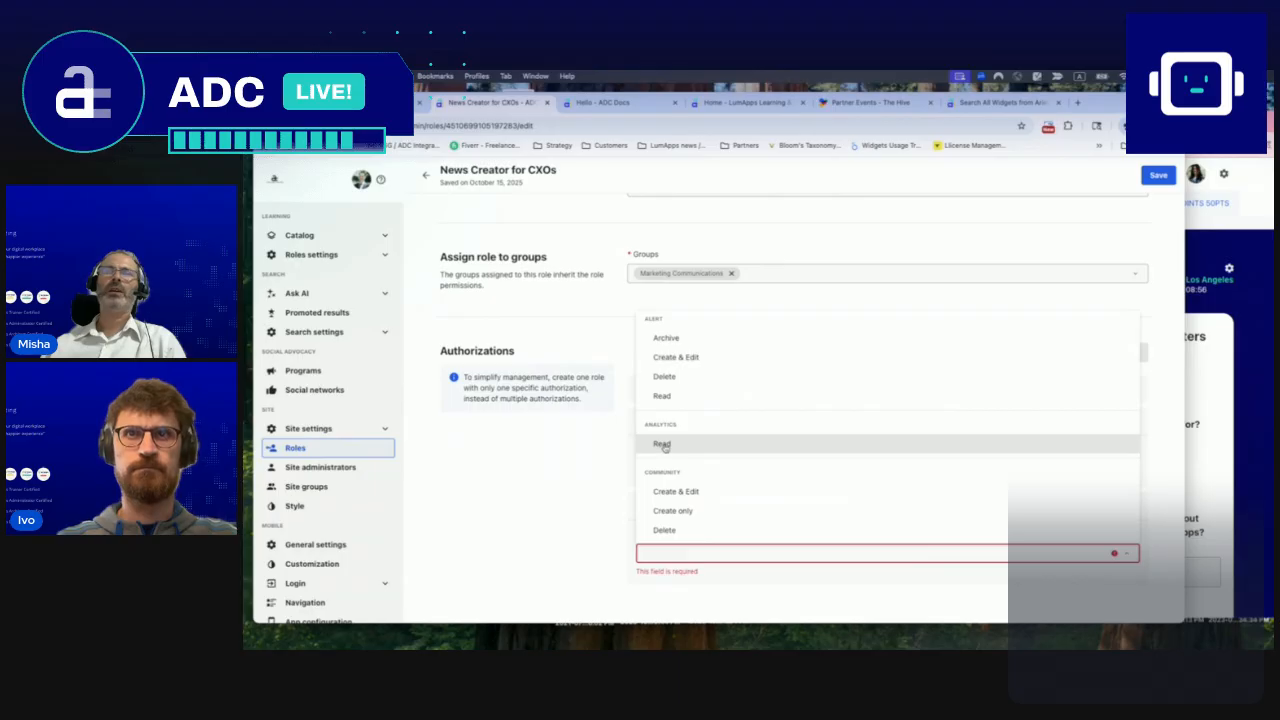
left_click(664, 447)
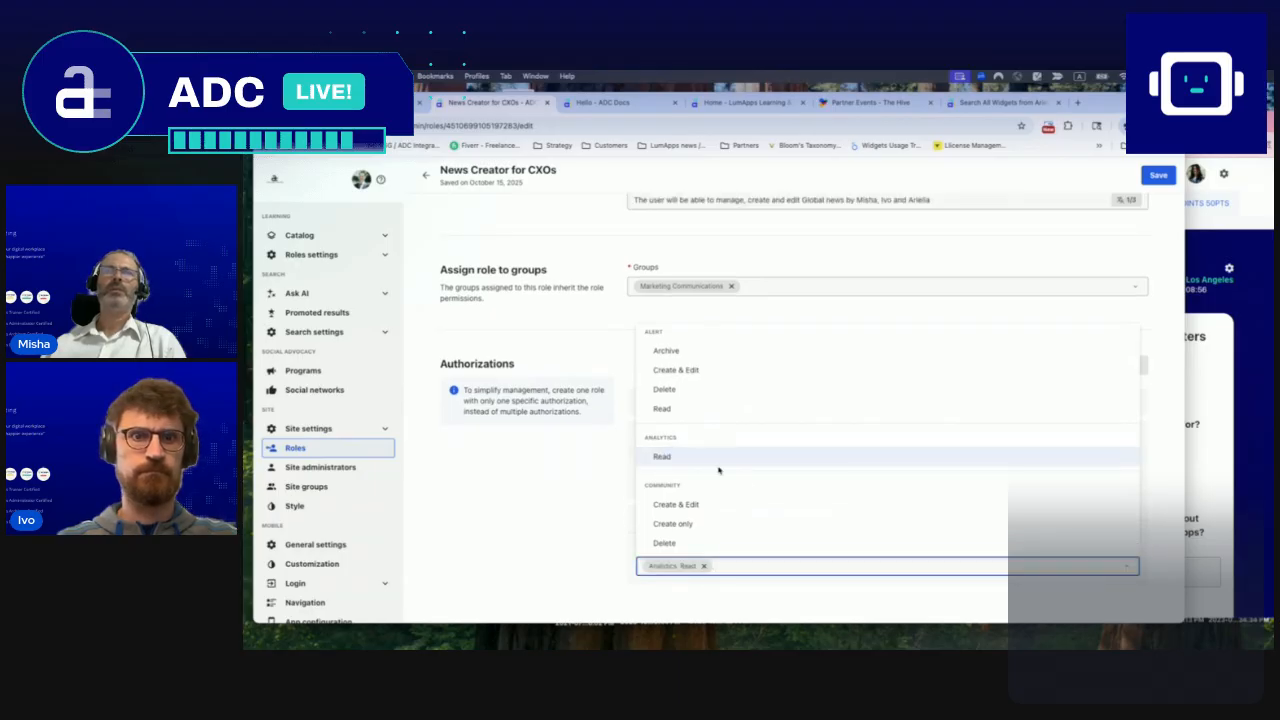
left_click(1182, 436)
left_click(1158, 176)
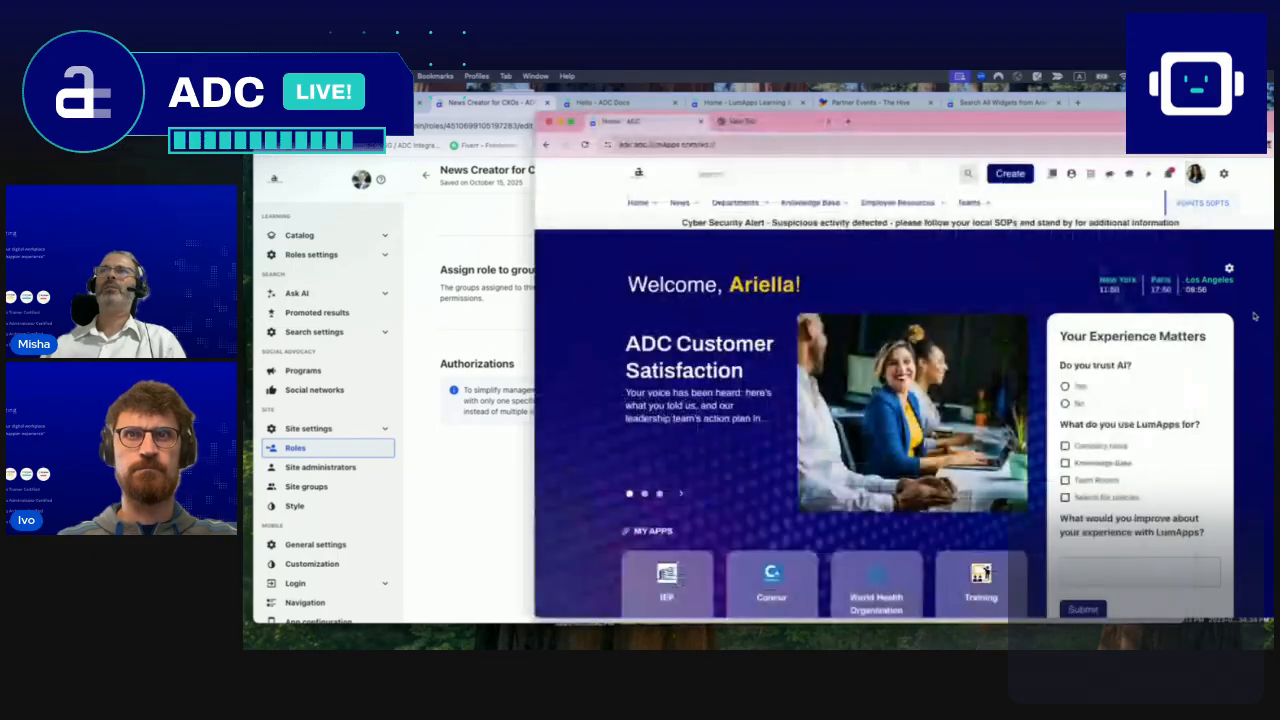
- In the test user's window, reload the home page and open the Navigation administration
left_click(1262, 318)
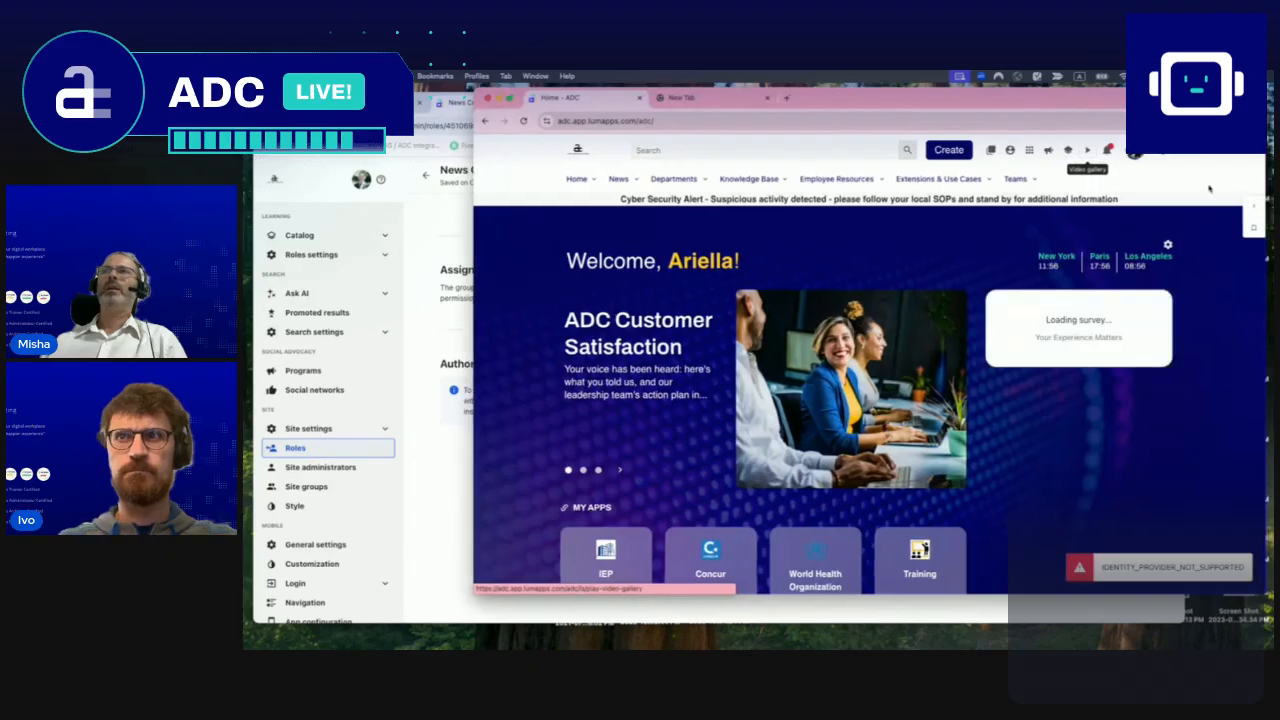
left_click(1134, 153)
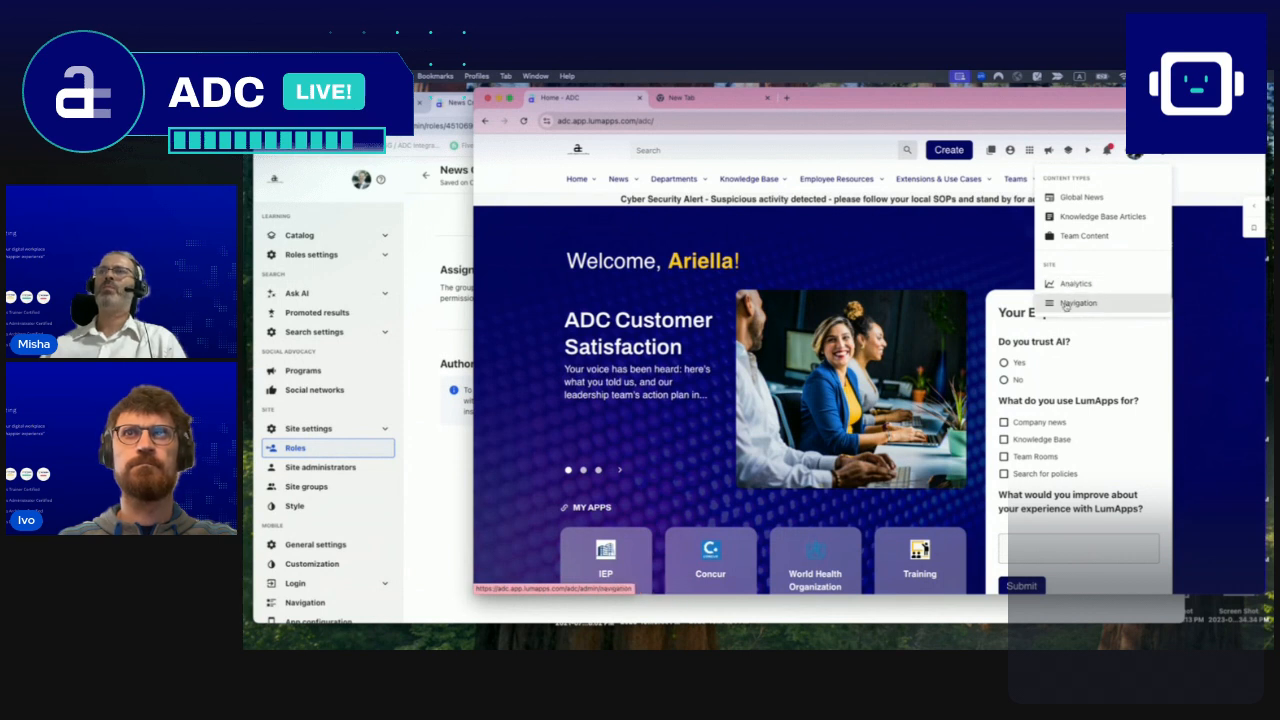
left_click(1077, 308)
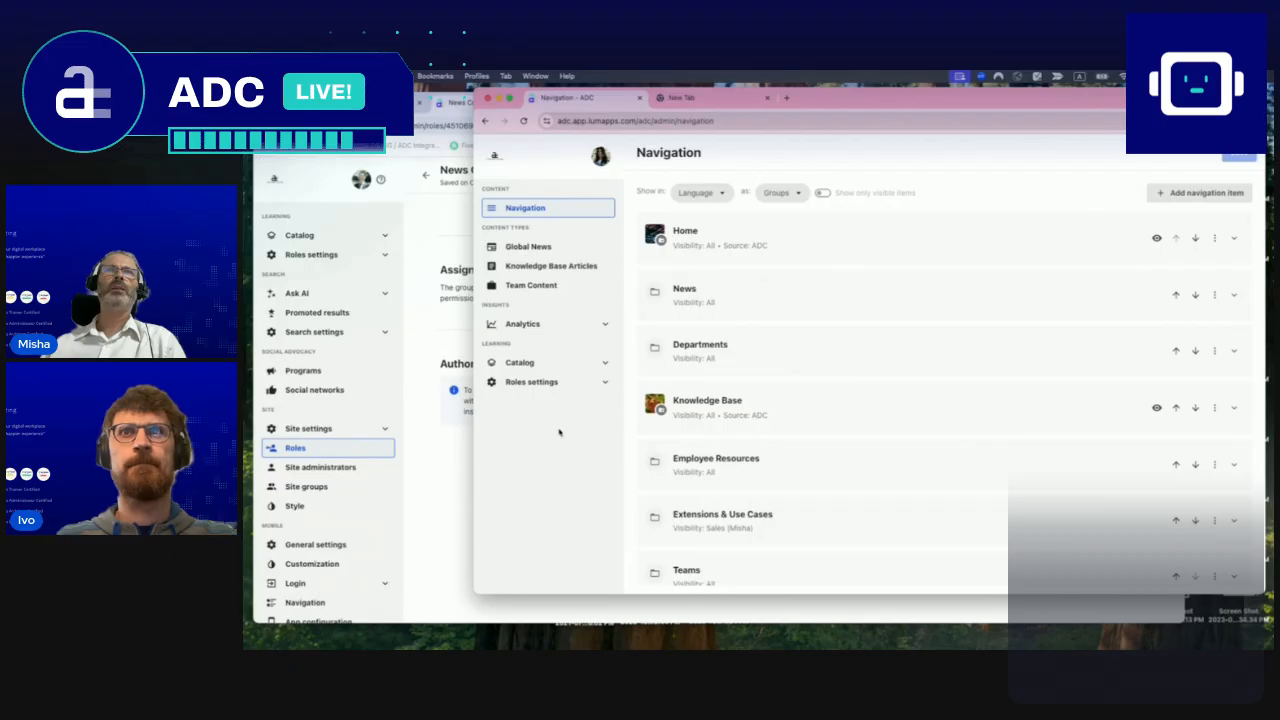
- Open the test user's Site analytics and check the Content, Communities and Overview reports
left_click(560, 324)
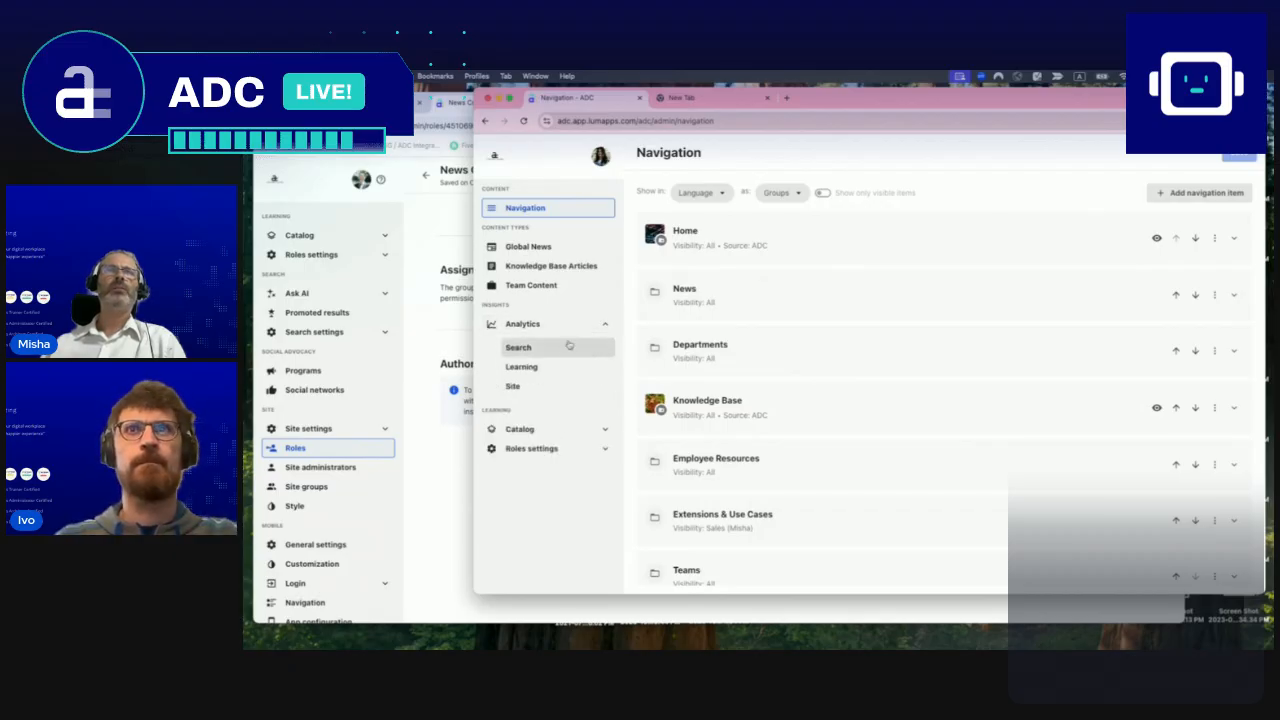
left_click(522, 390)
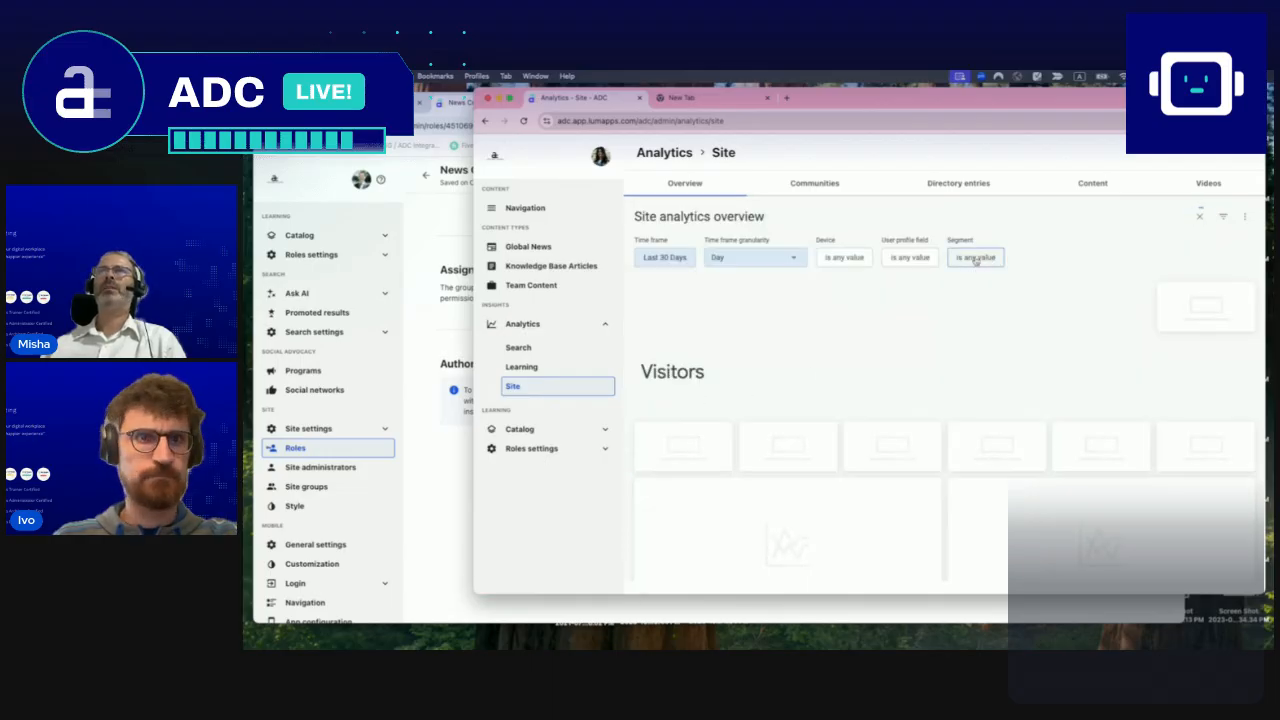
left_click(1100, 187)
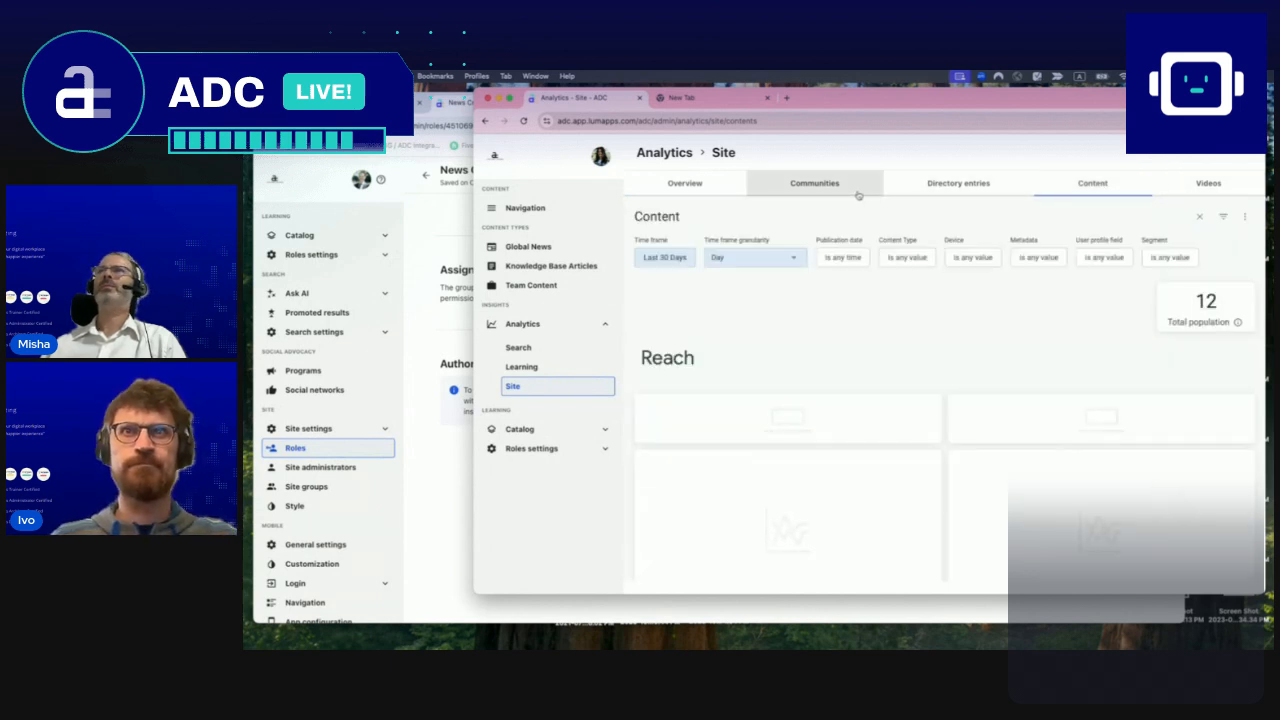
left_click(810, 186)
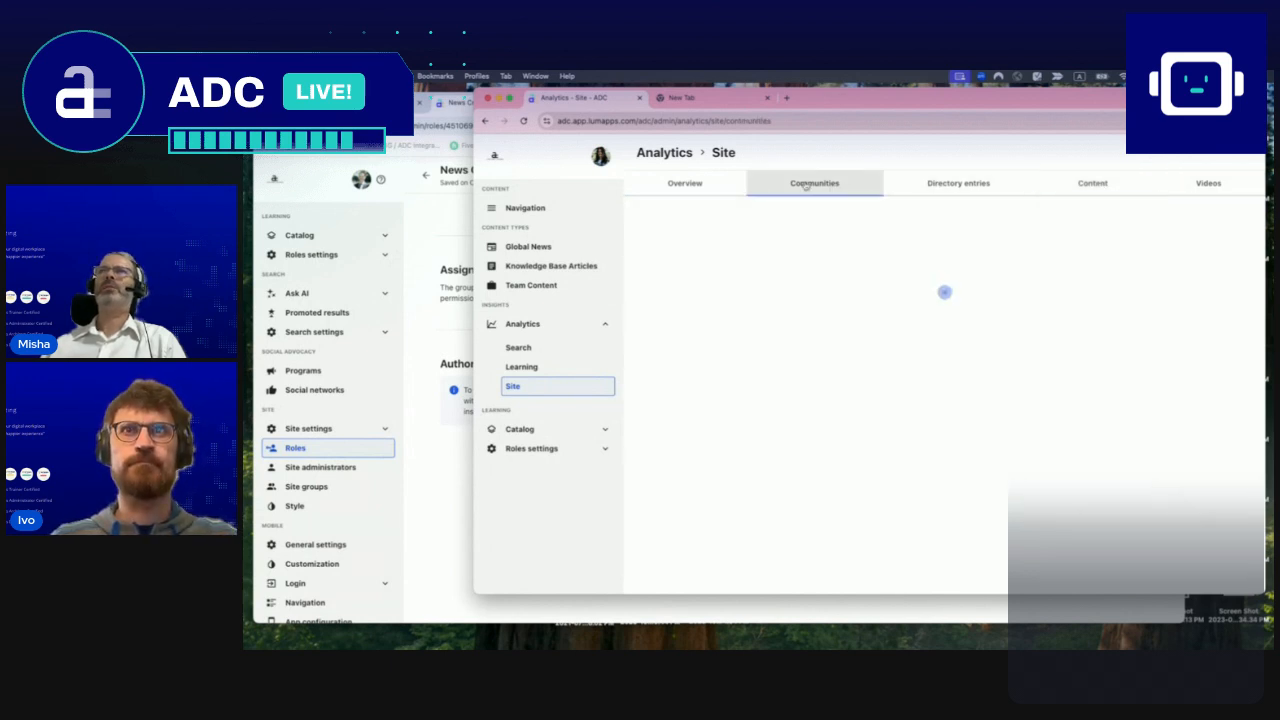
left_click(690, 186)
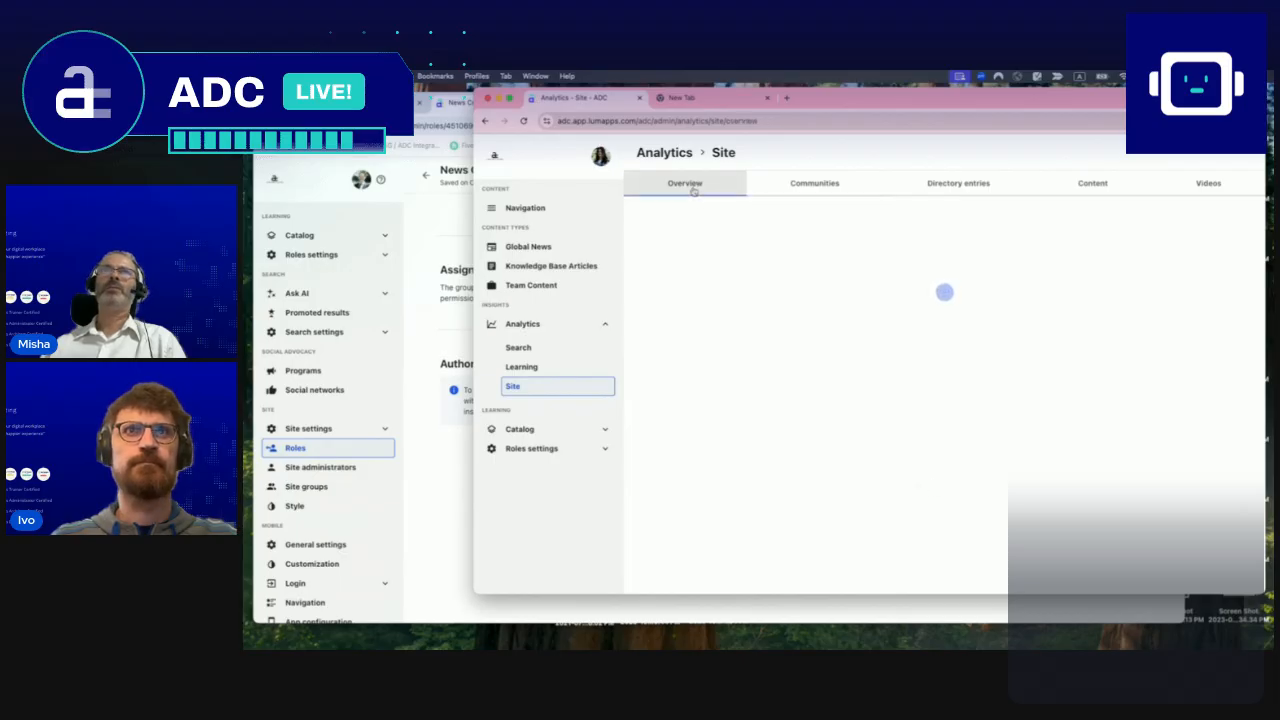
- Return to the role in the administrator's window and collapse the Navigation and Analytics authorizations
left_click(431, 445)
left_click(1129, 518)
left_click(1129, 486)
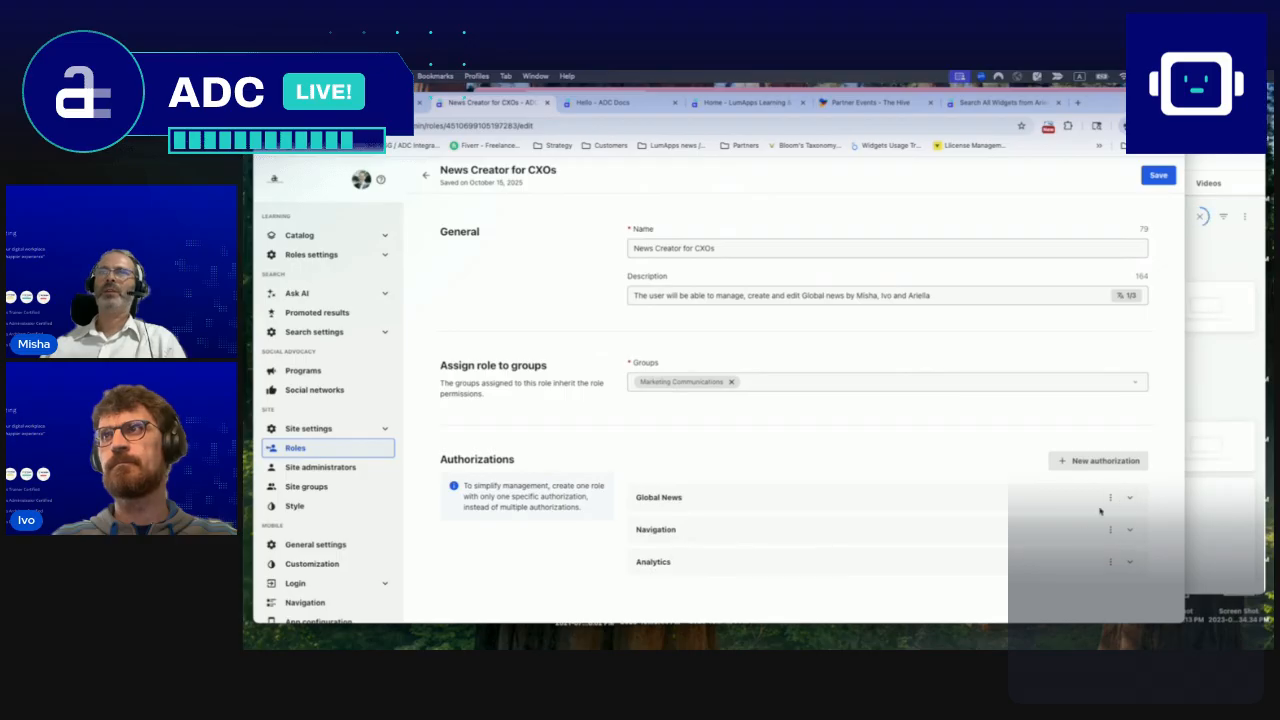
- Add another authorization with the Community: Create & Edit action to the News Creator for CXOs role and save it
left_click(1102, 463)
scroll(800, 540, "down", 1)
left_click(743, 586)
scroll(724, 467, "down", 3)
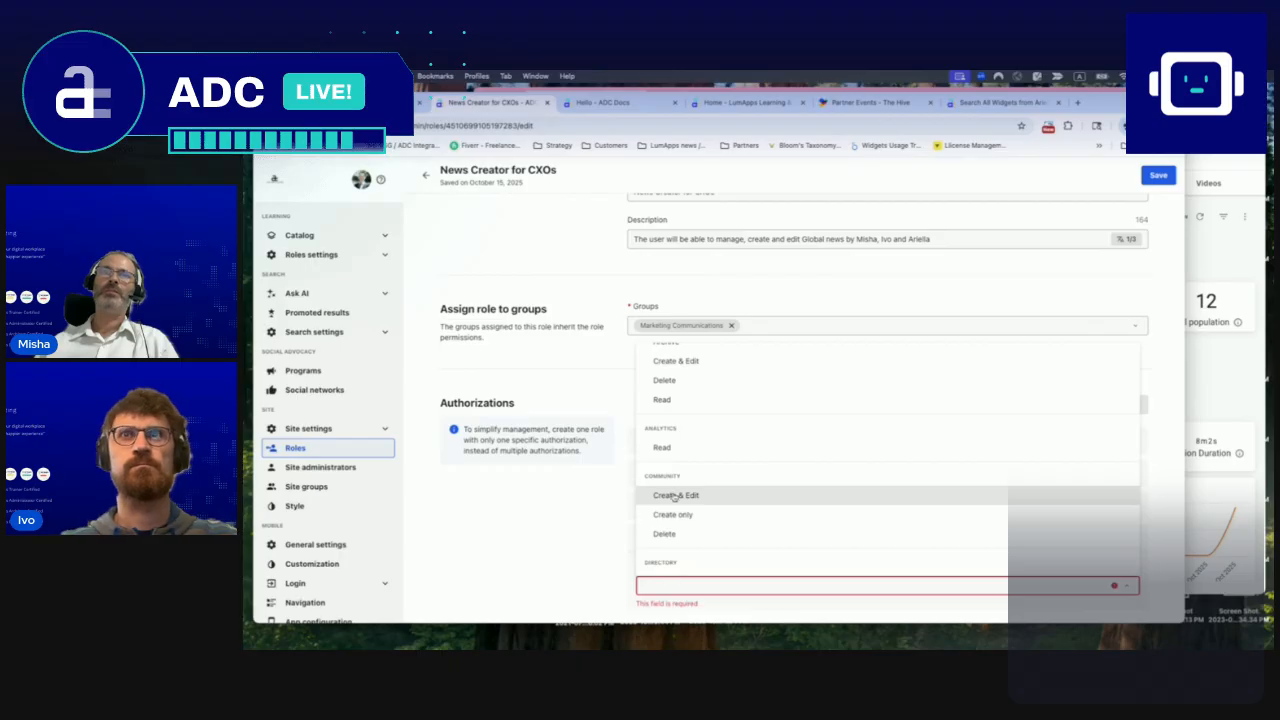
left_click(674, 497)
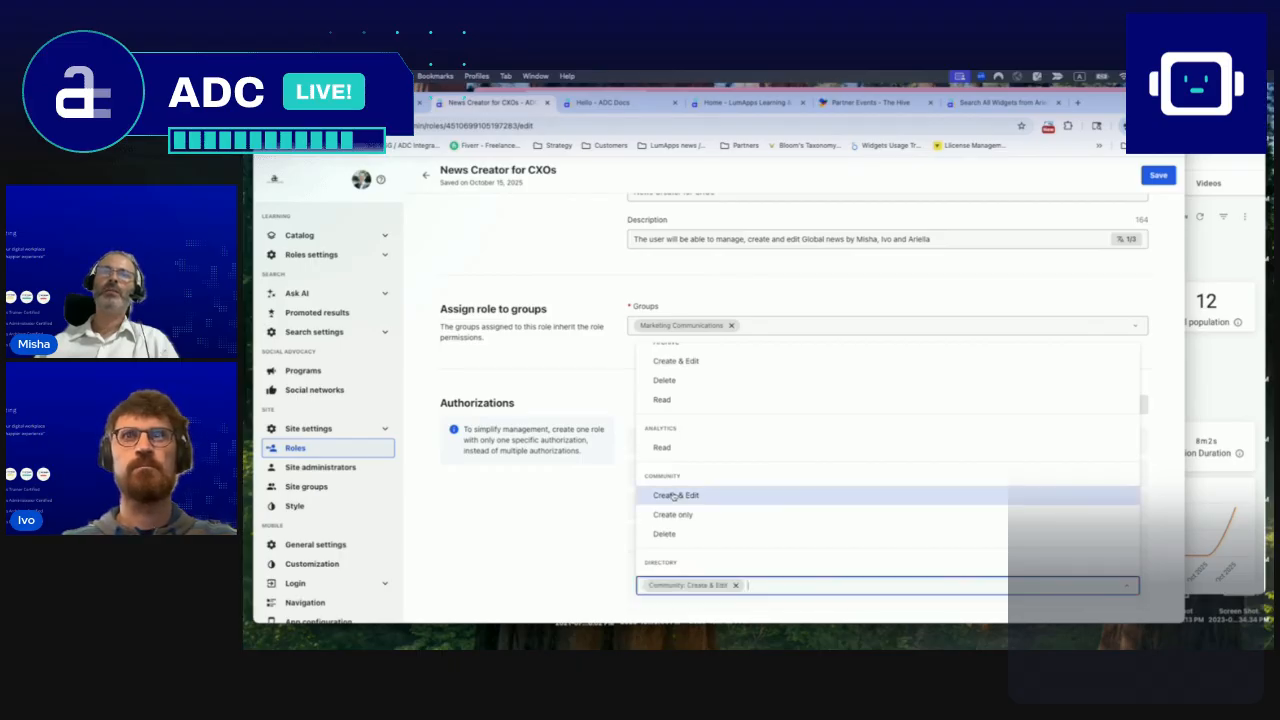
left_click(624, 542)
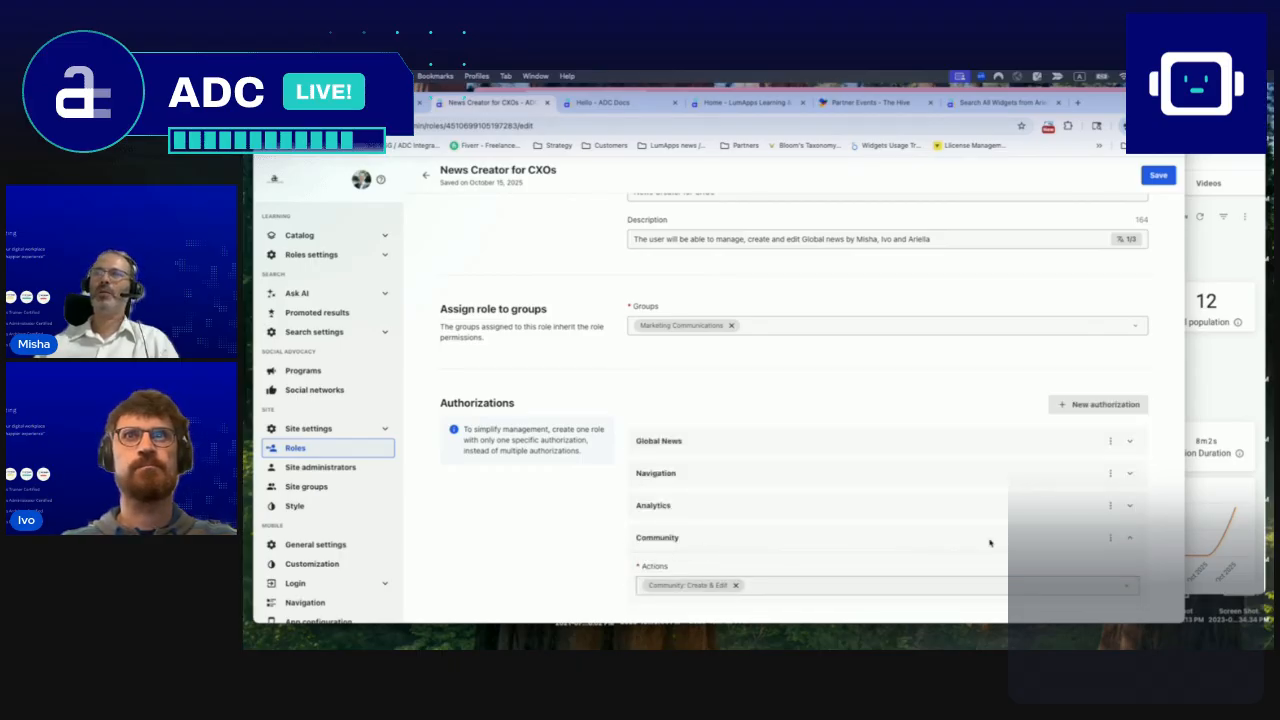
left_click(1158, 175)
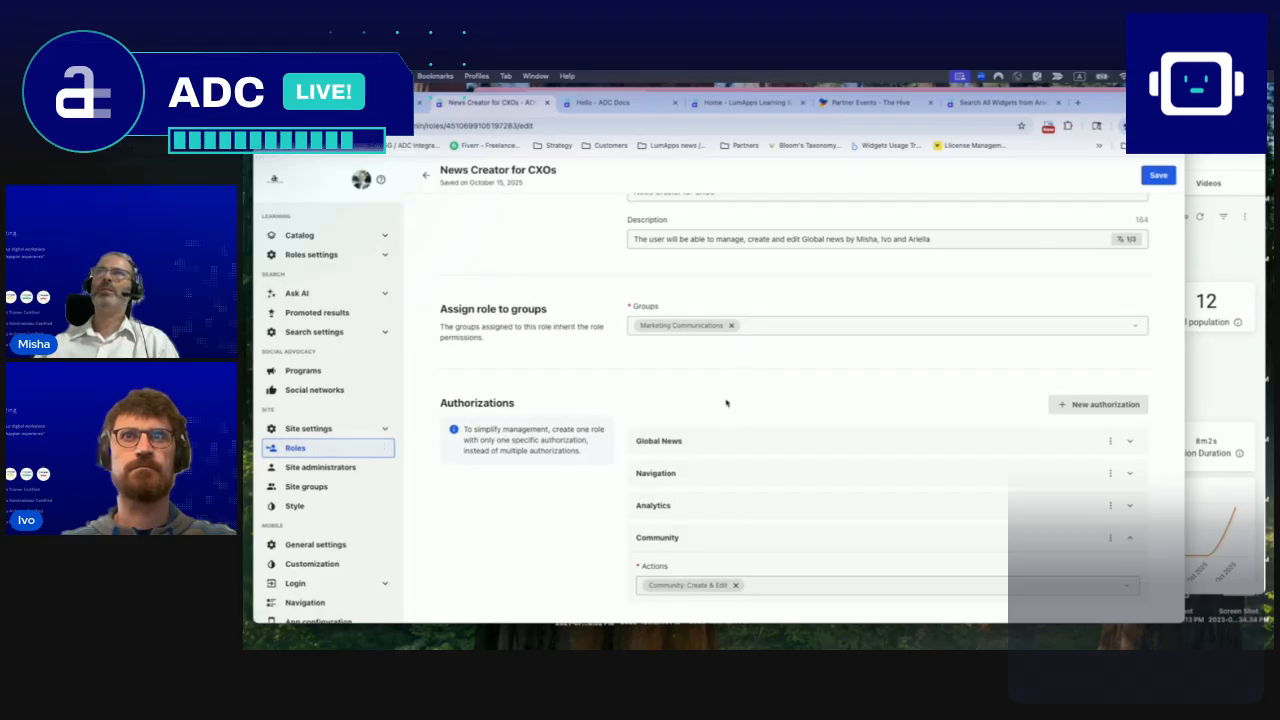
left_click(1158, 176)
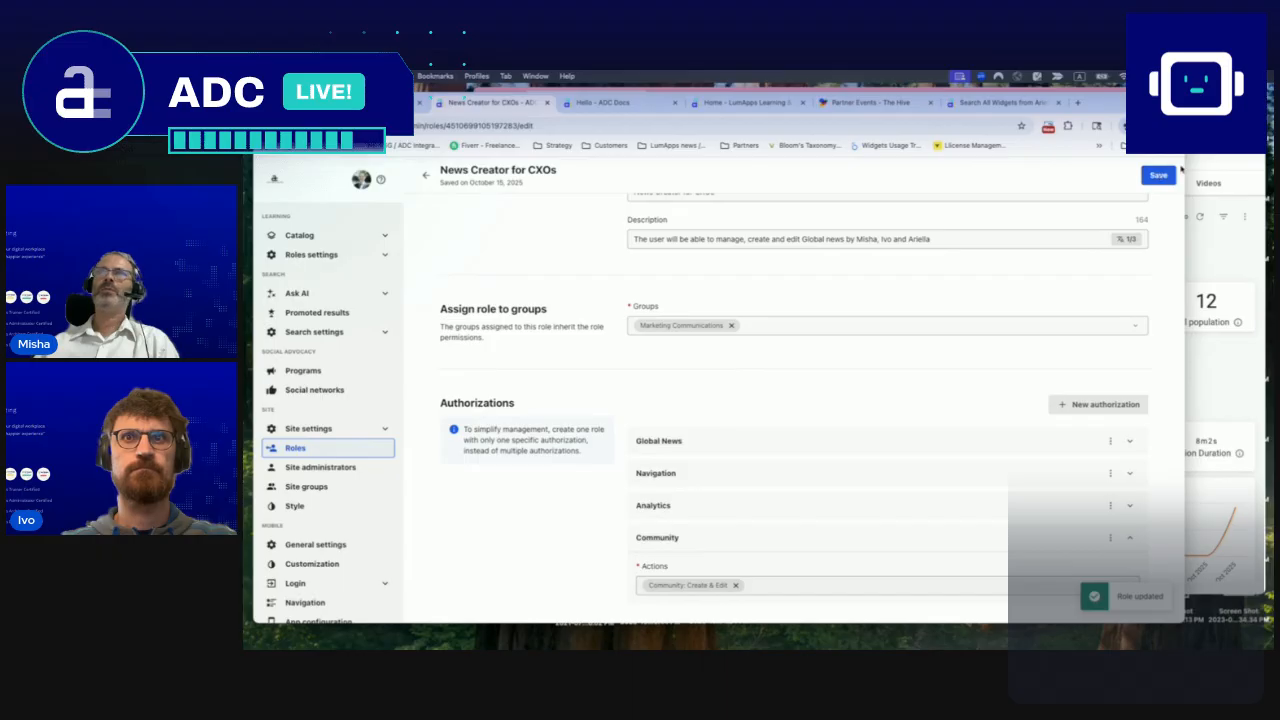
- In the test user's window, reload the page, open the Communities administration, and check that a new community can be started, then cancel
left_click(1190, 155)
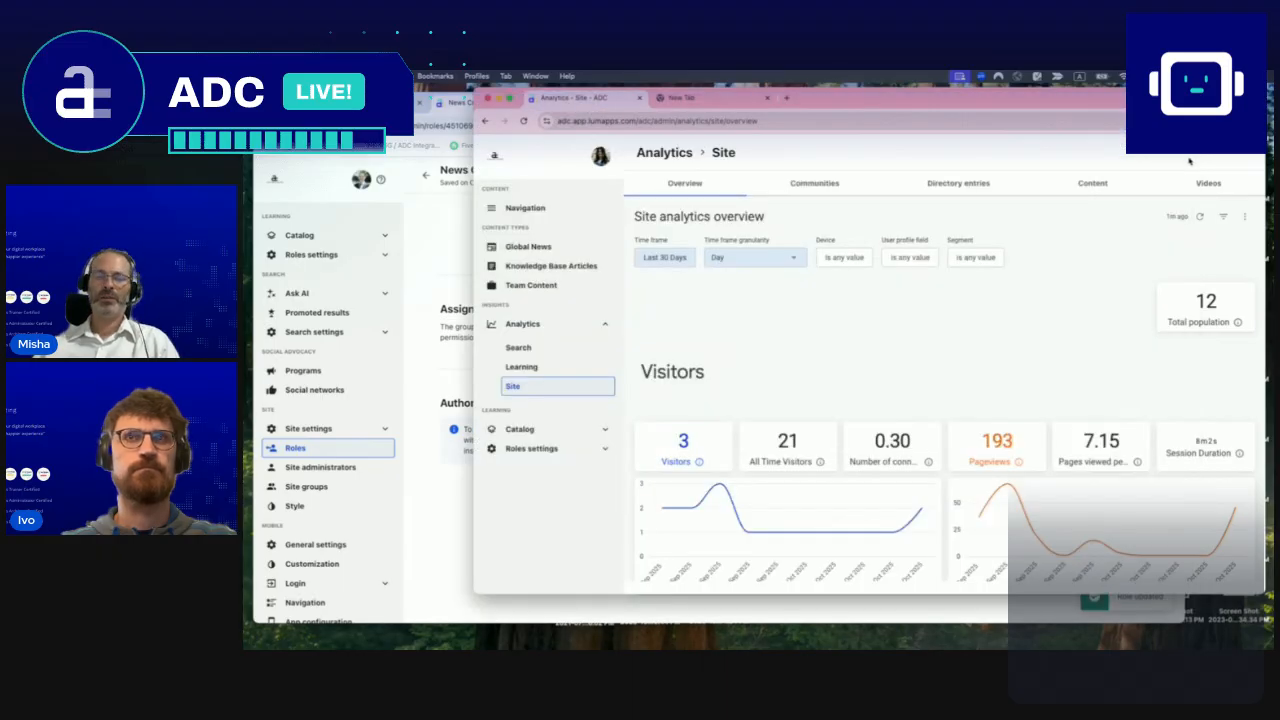
key("super+r")
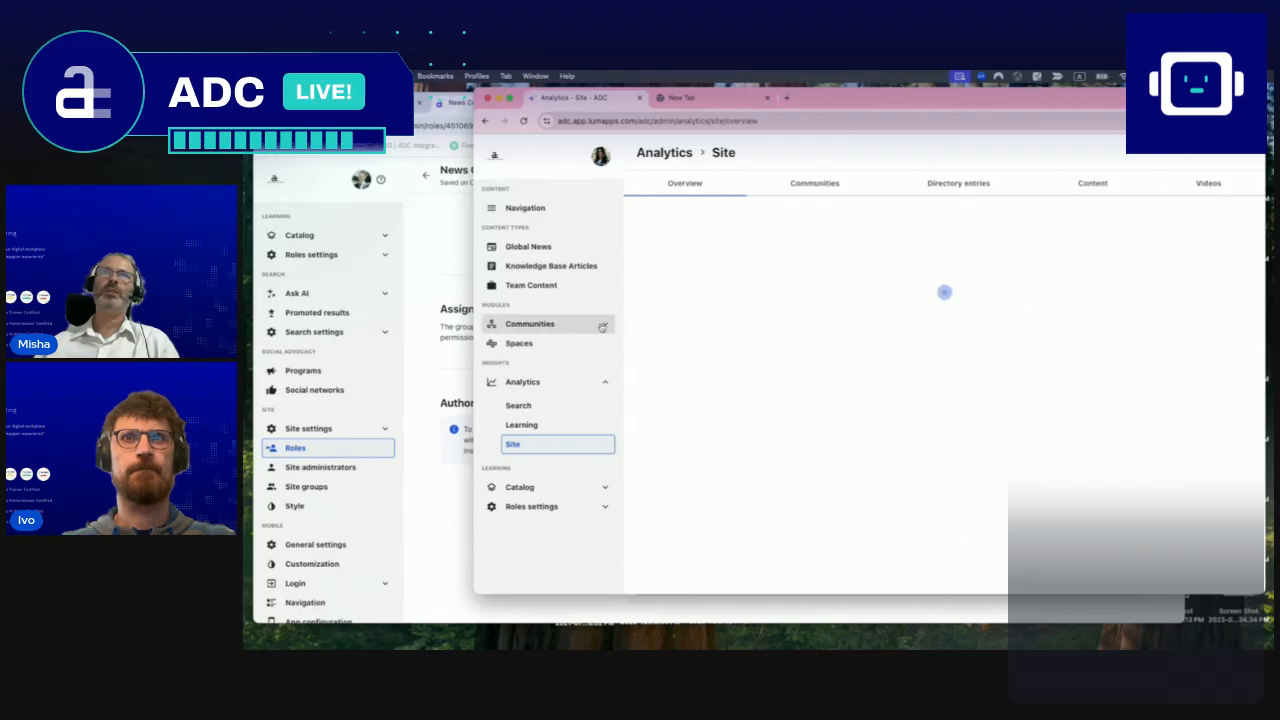
left_click(534, 324)
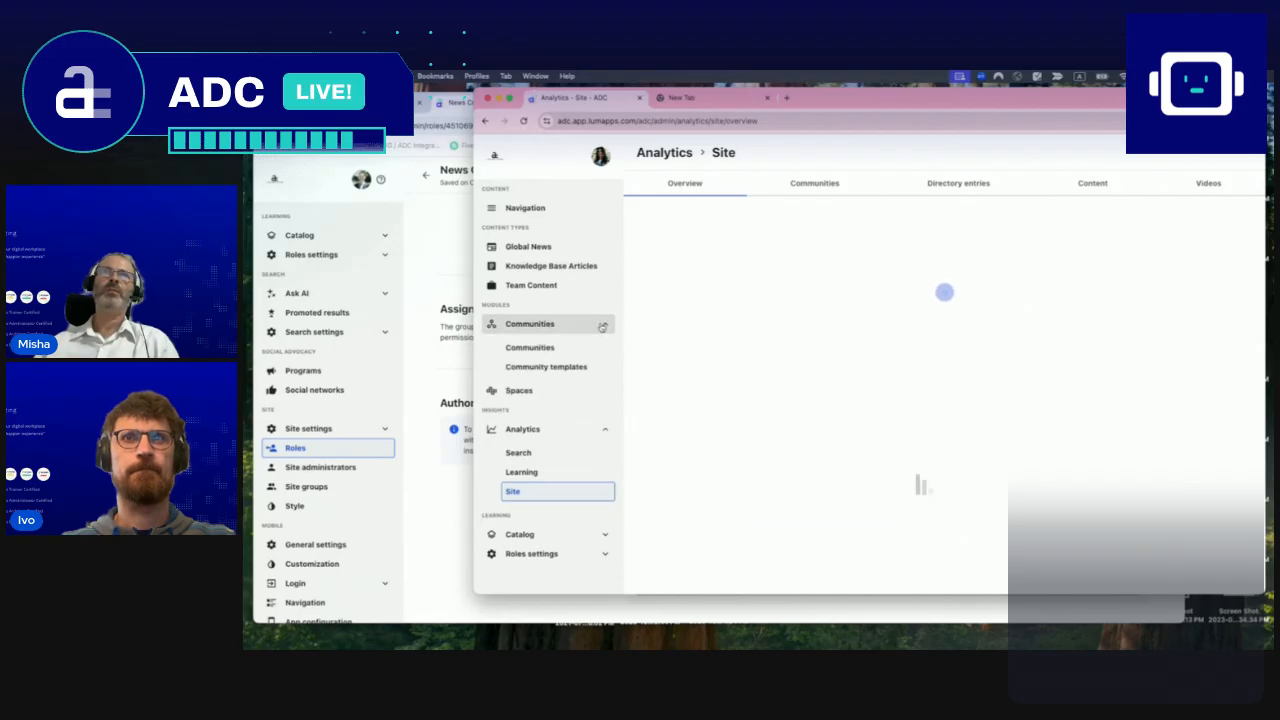
left_click(535, 349)
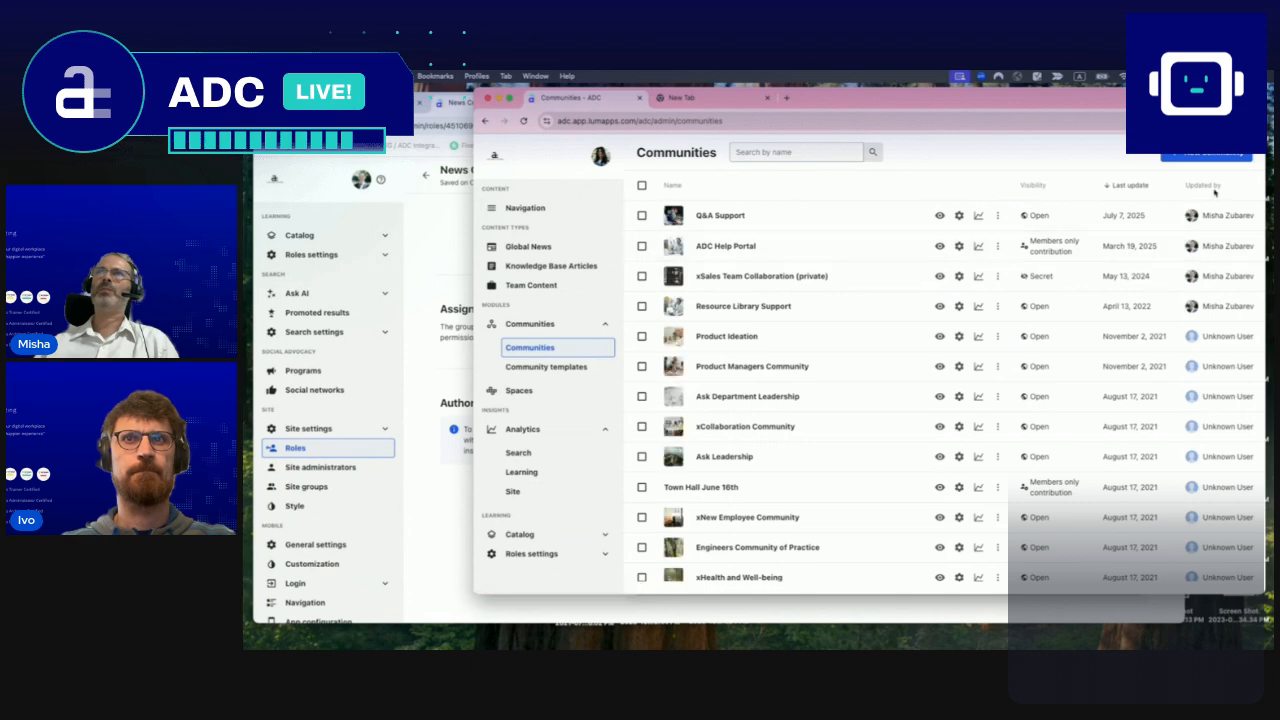
left_click(1208, 157)
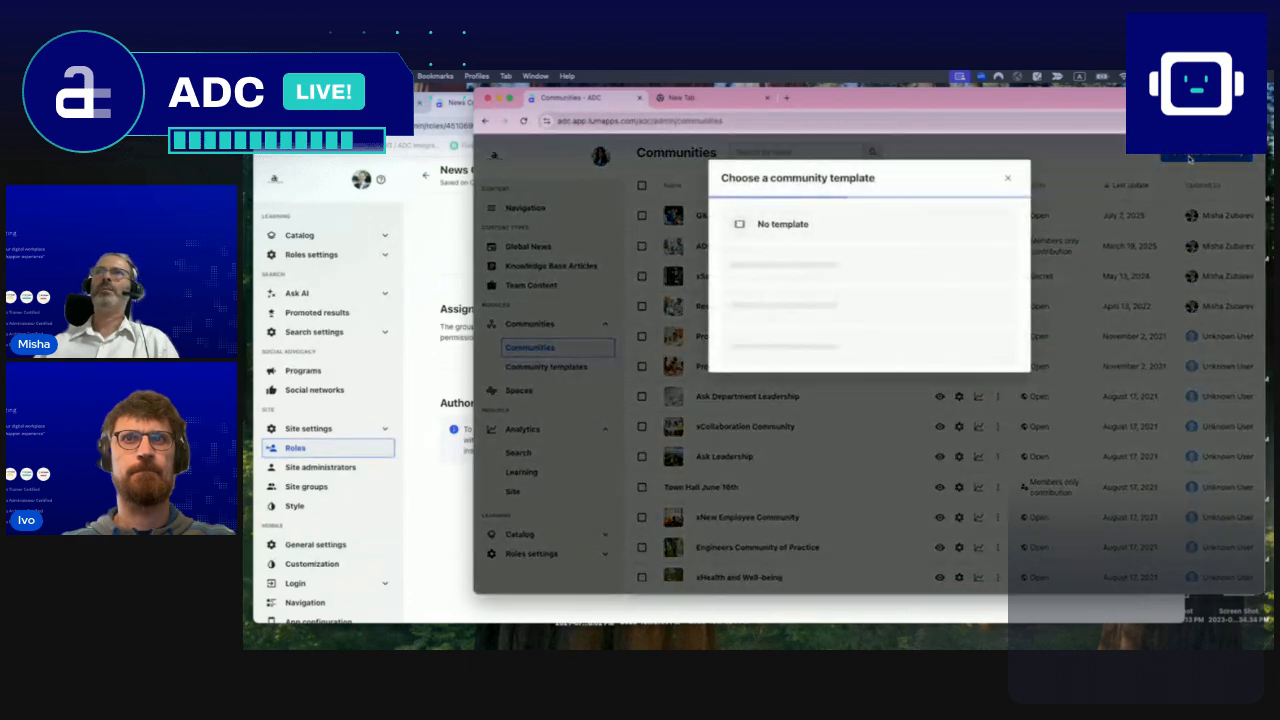
left_click(1007, 178)
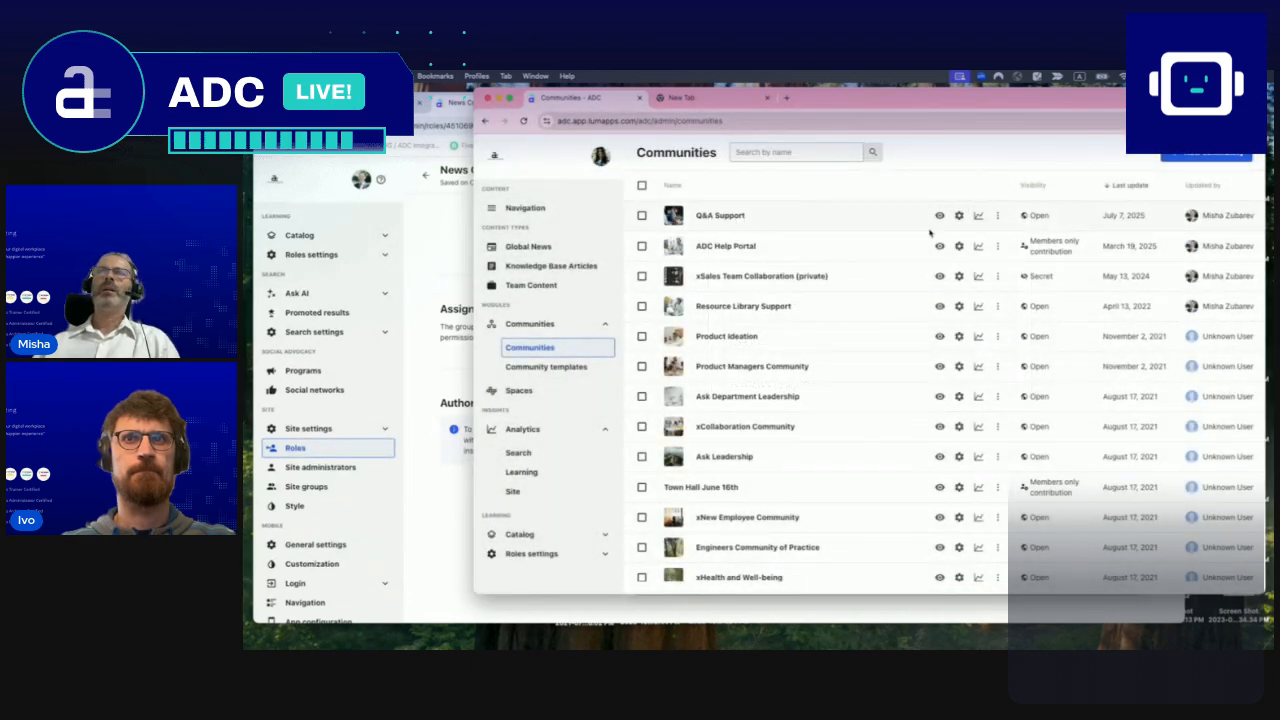
- Switch to the LumApps Roles Deep Dive presentation in Google Slides and show slide 21 about giving feedback on The Hive
left_click(431, 481)
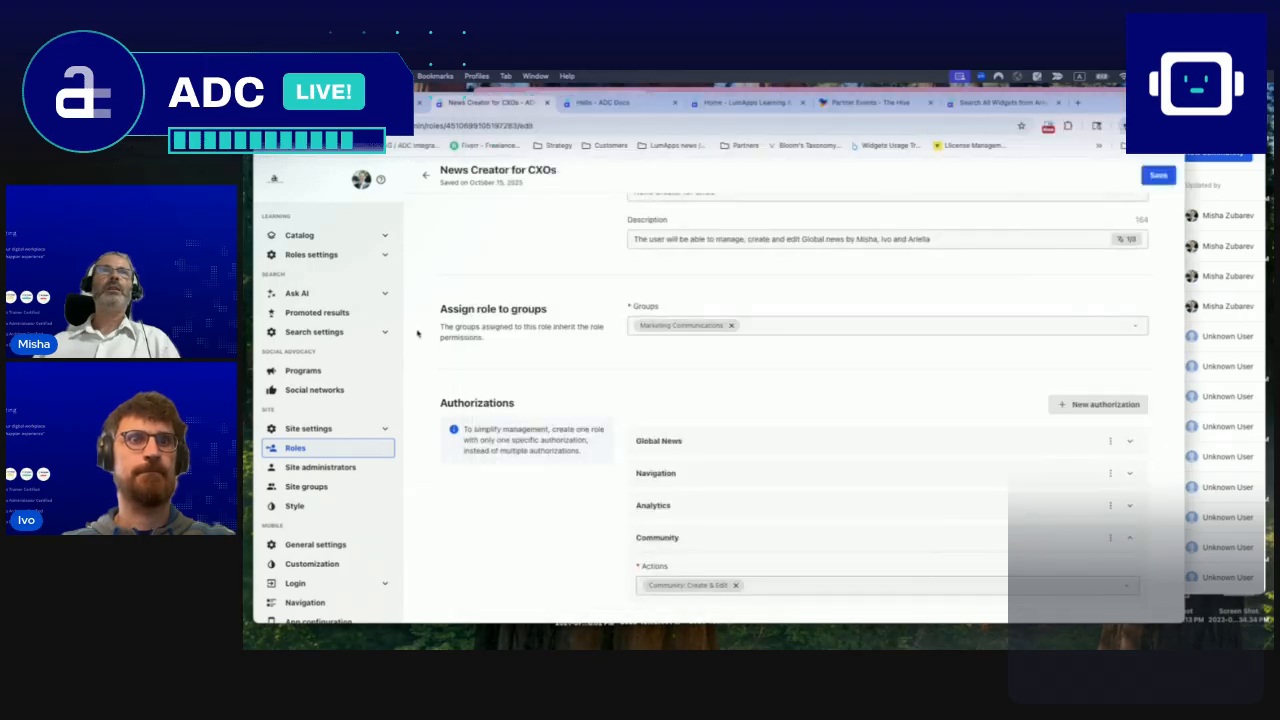
left_click(402, 103)
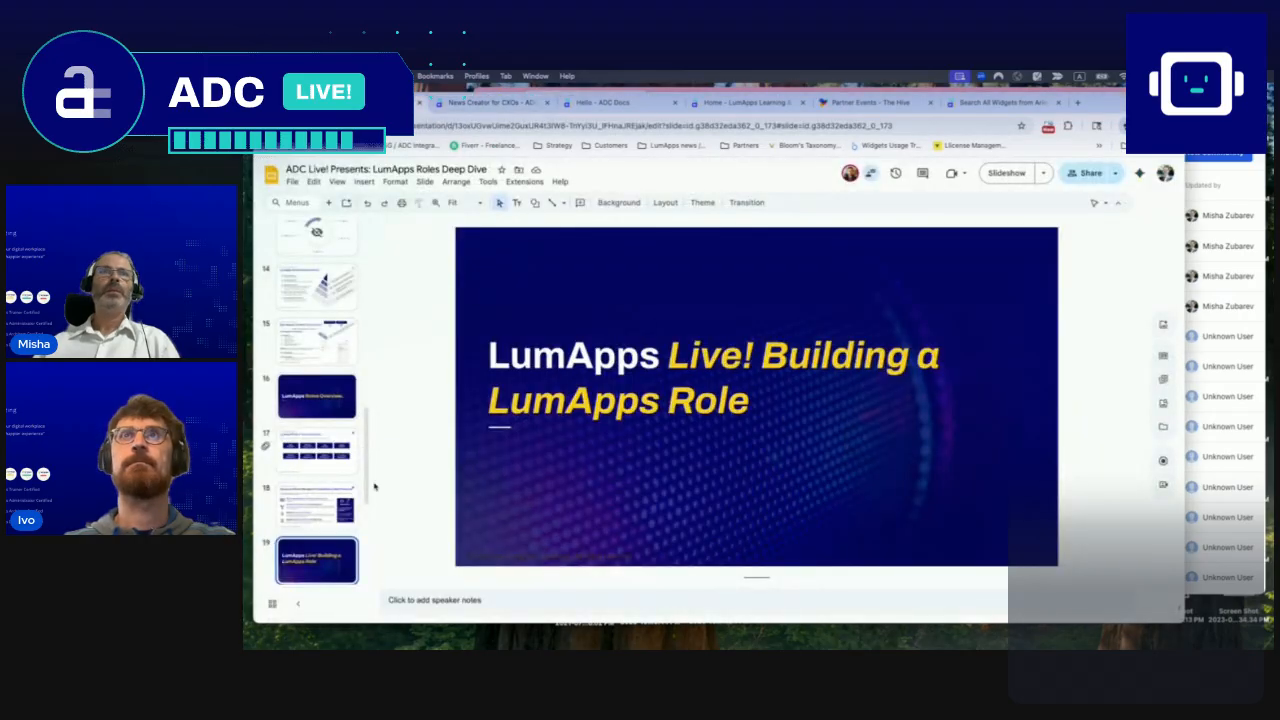
scroll(315, 479, "down", 2)
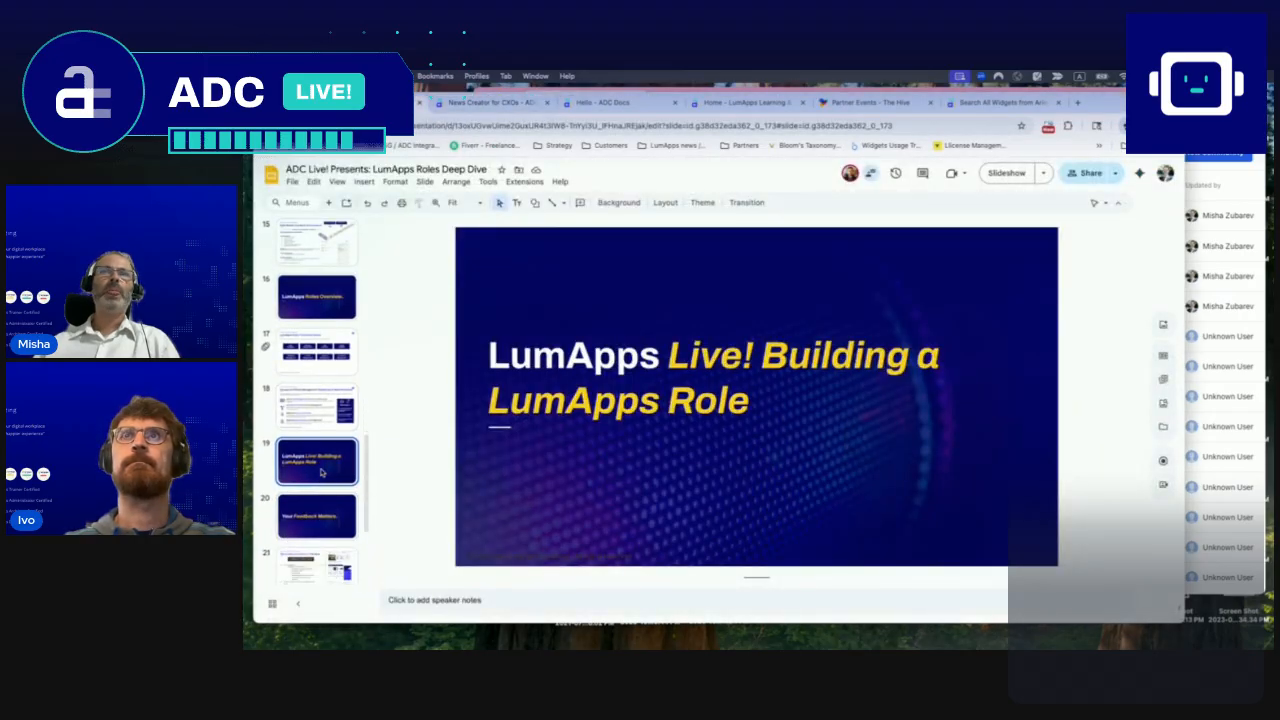
left_click(323, 512)
scroll(324, 511, "down", 1)
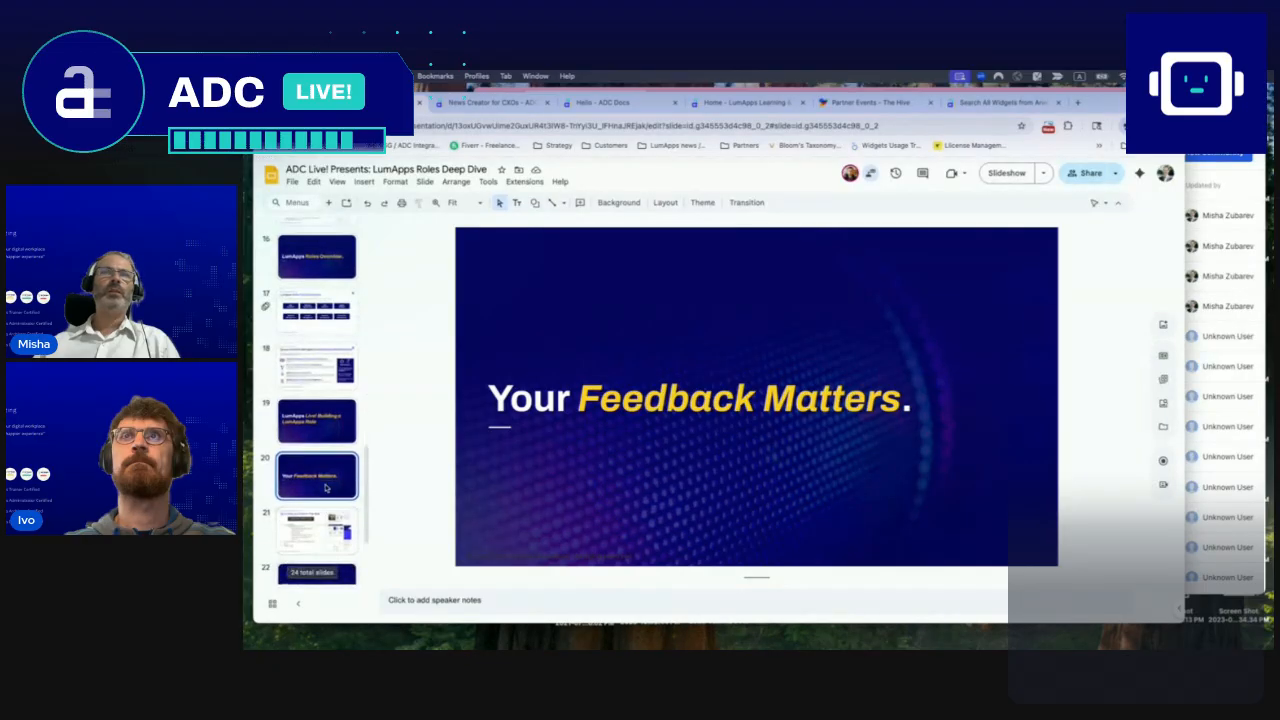
left_click(330, 521)
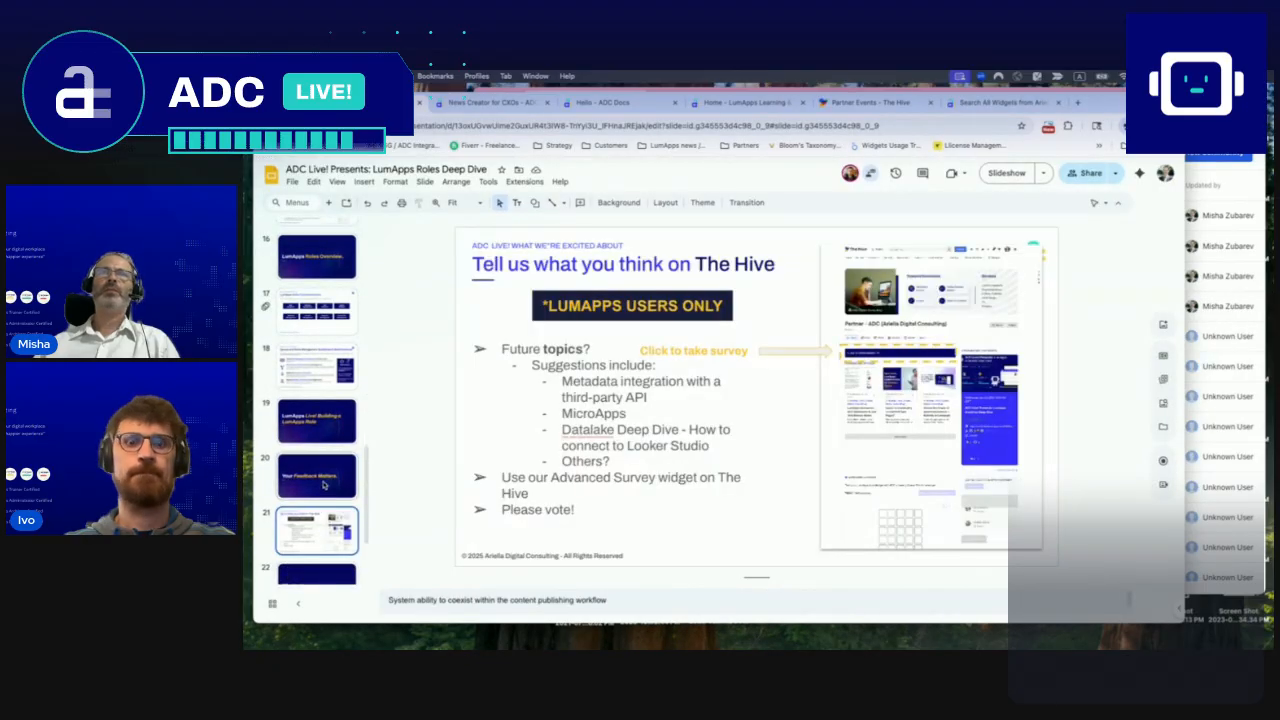
scroll(323, 485, "up", 1)
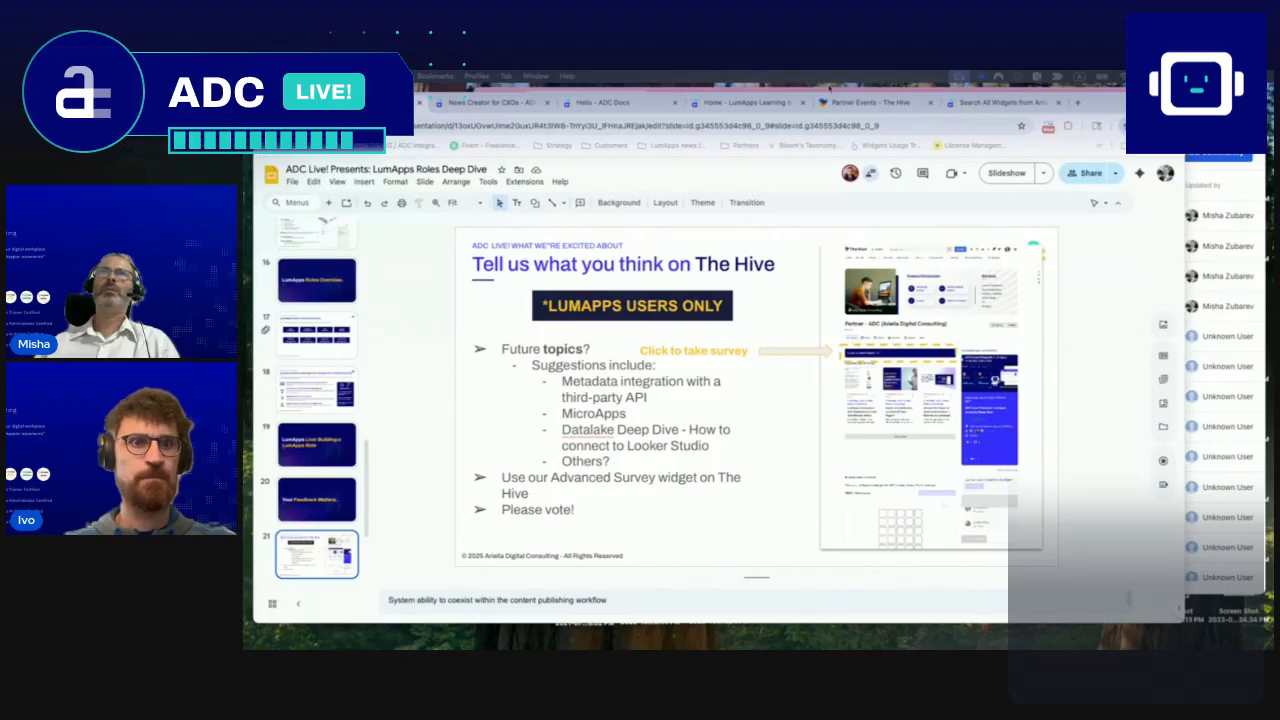
- Switch to The Hive, search for ADC, and open the Partner - ADC (Ariella Digital Consulting) community
left_click(863, 104)
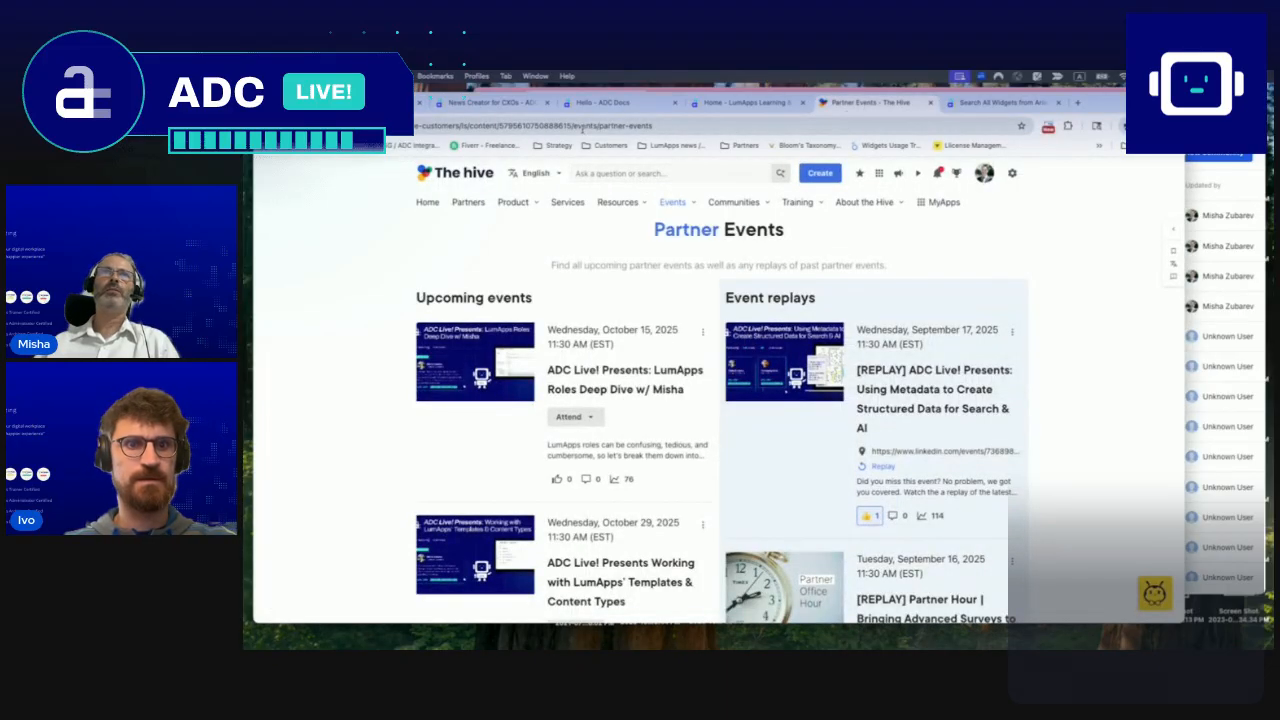
left_click(620, 173)
type("ADCD")
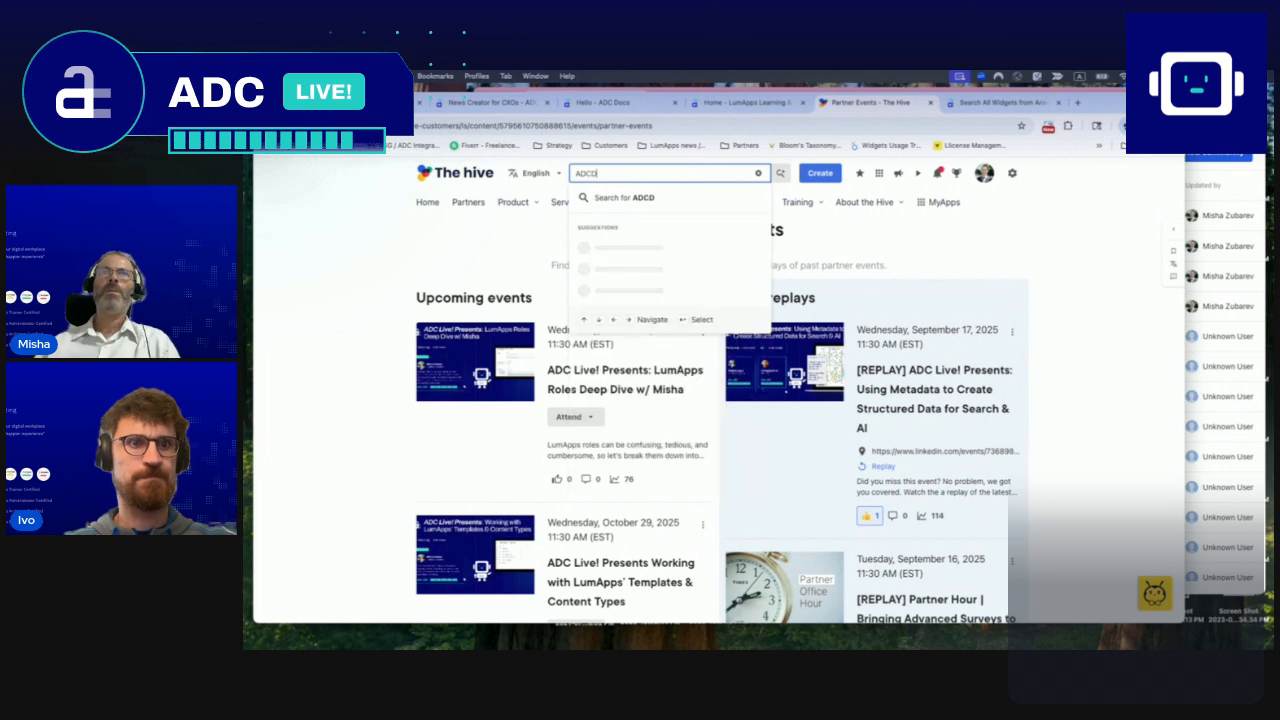
key("BackSpace")
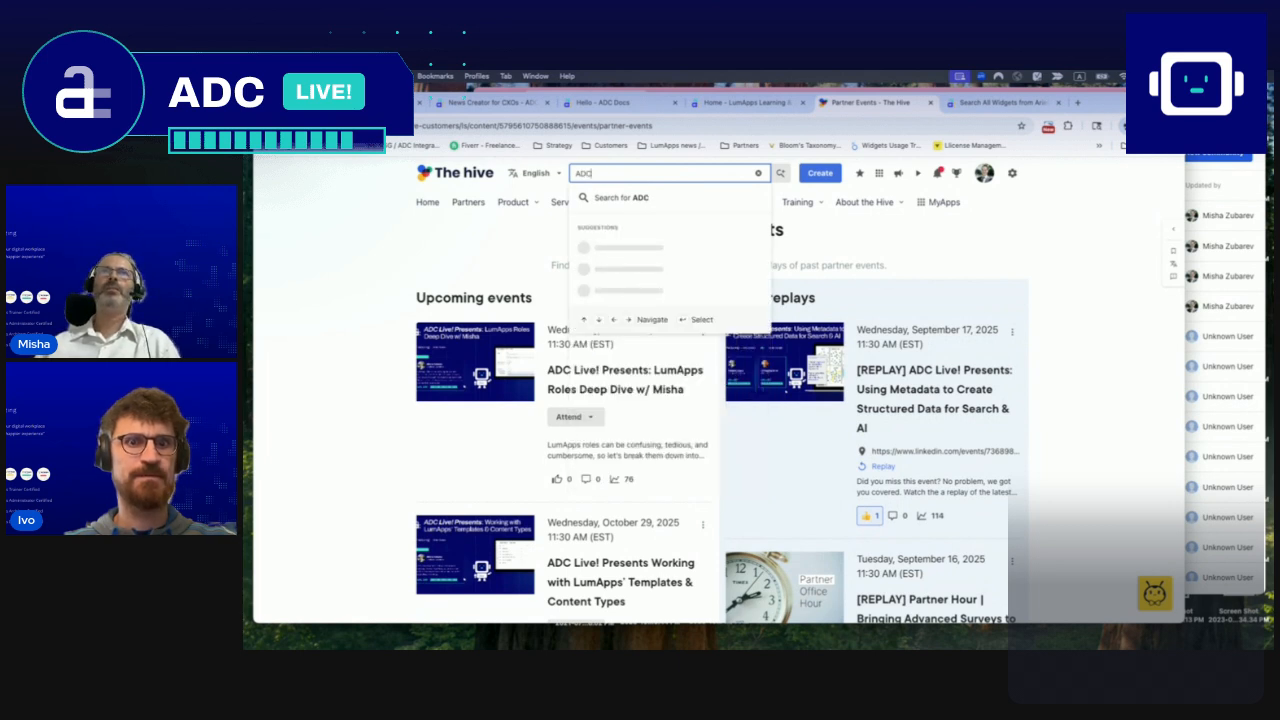
key("Return")
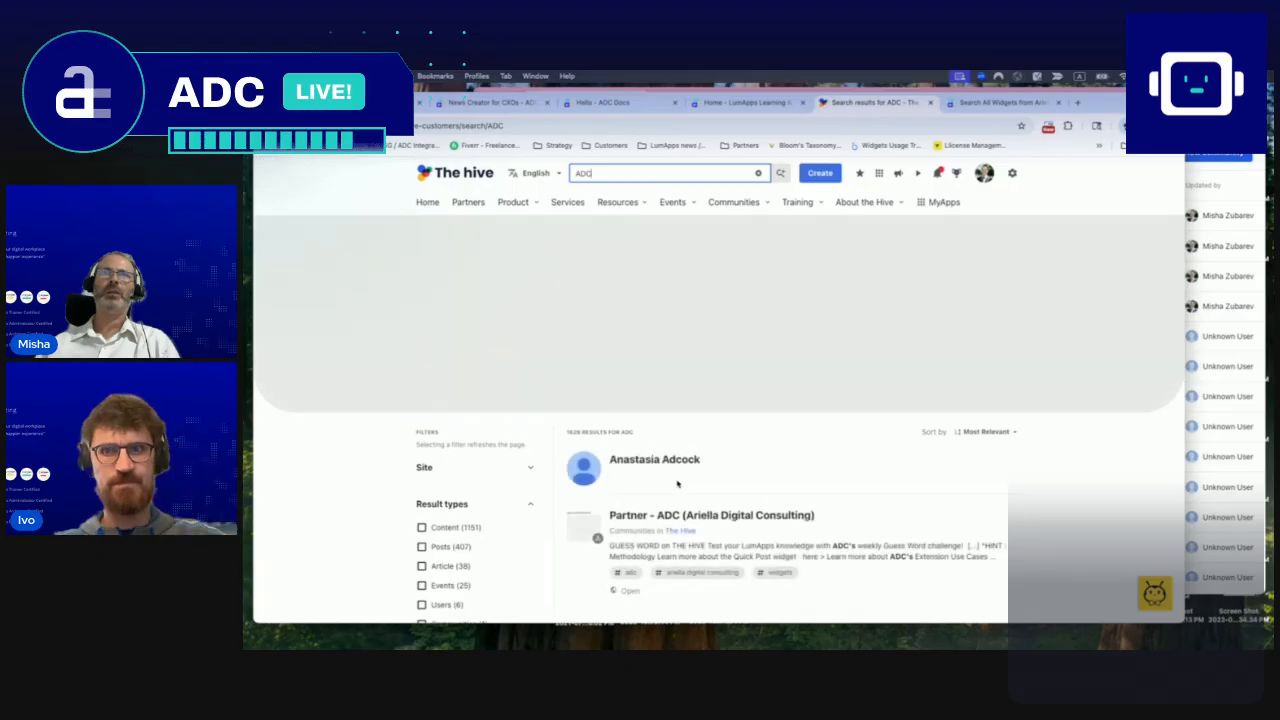
left_click(676, 517)
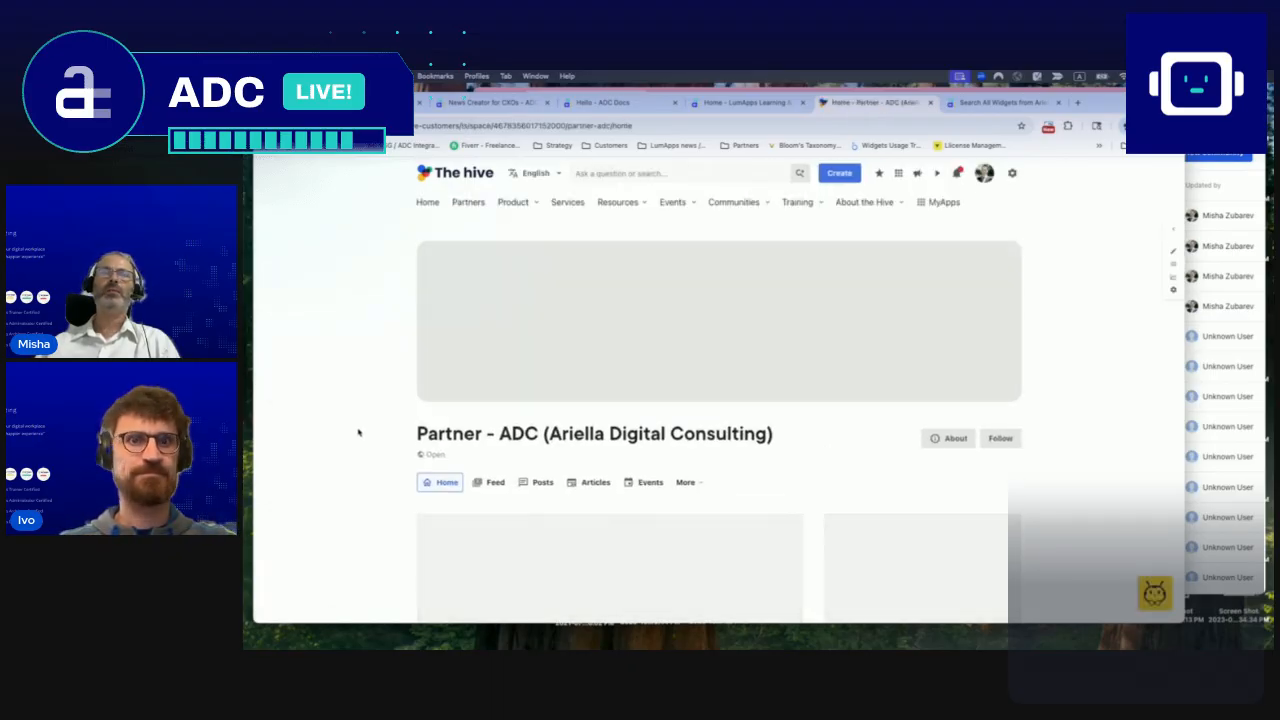
- Expand and collapse the ADC Live! survey on the community home page, and view the featured articles and upcoming events
scroll(357, 442, "down", 1)
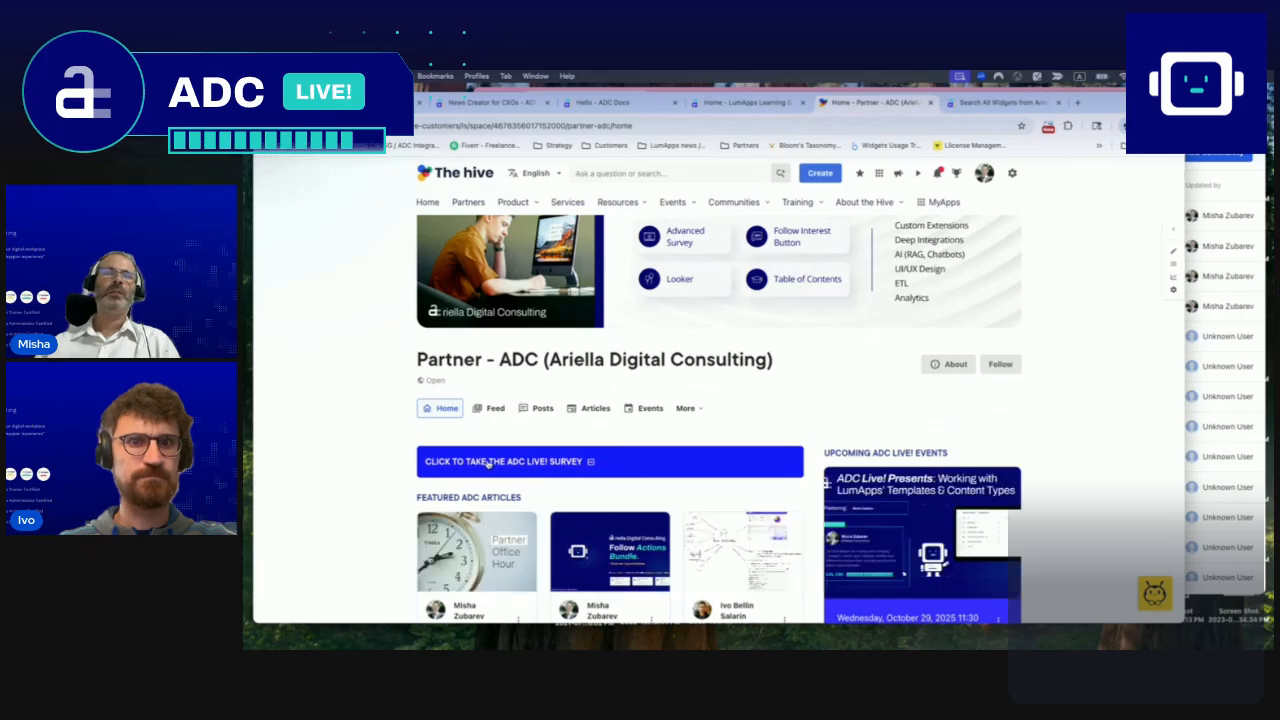
left_click(487, 462)
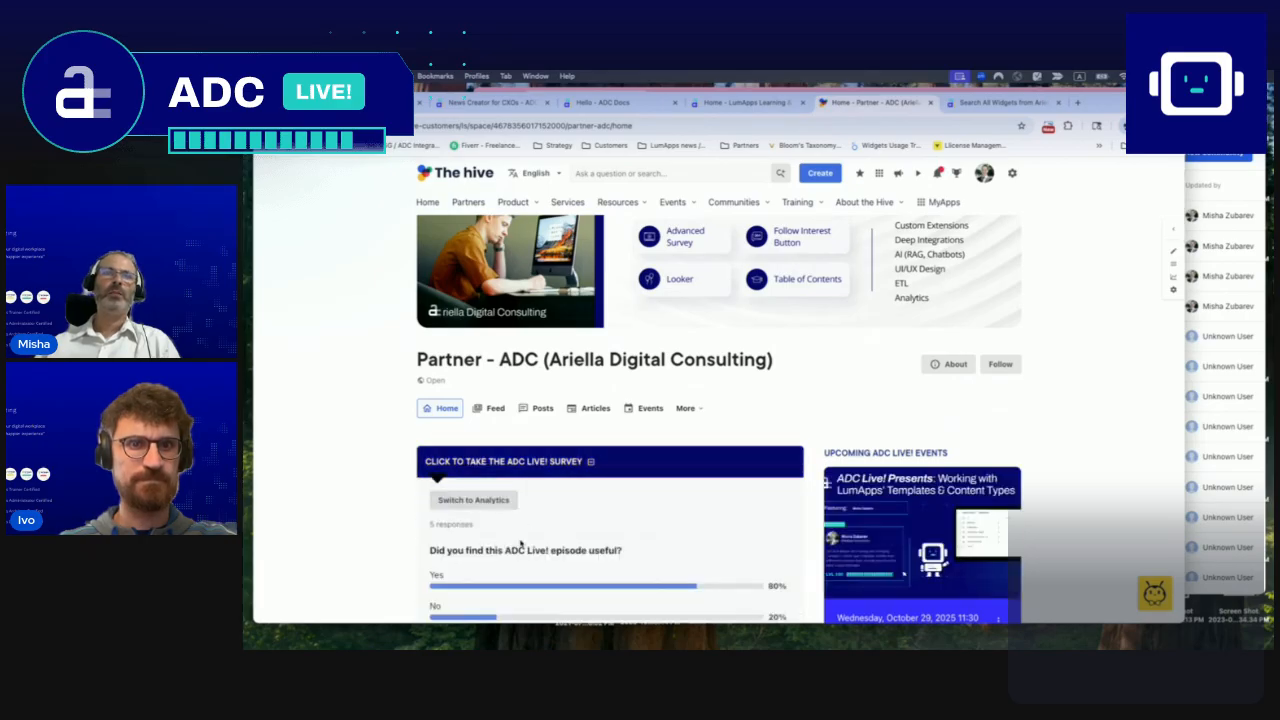
left_click(468, 463)
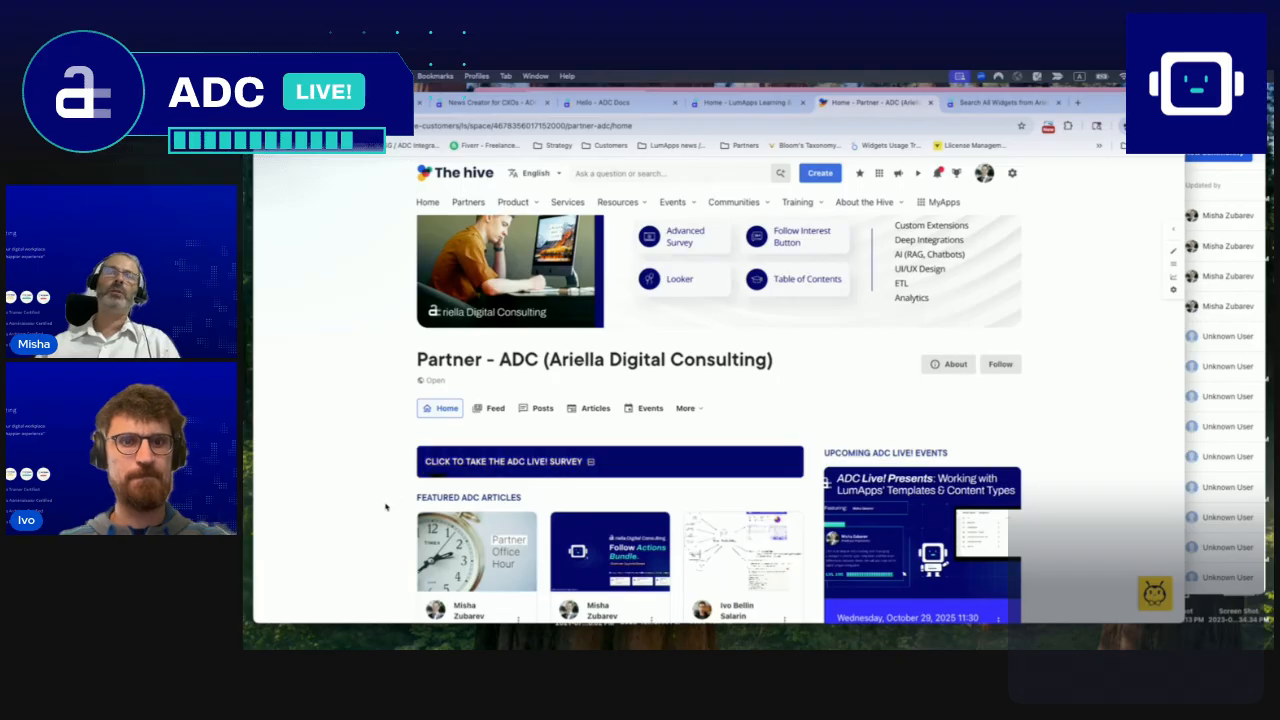
scroll(387, 505, "down", 3)
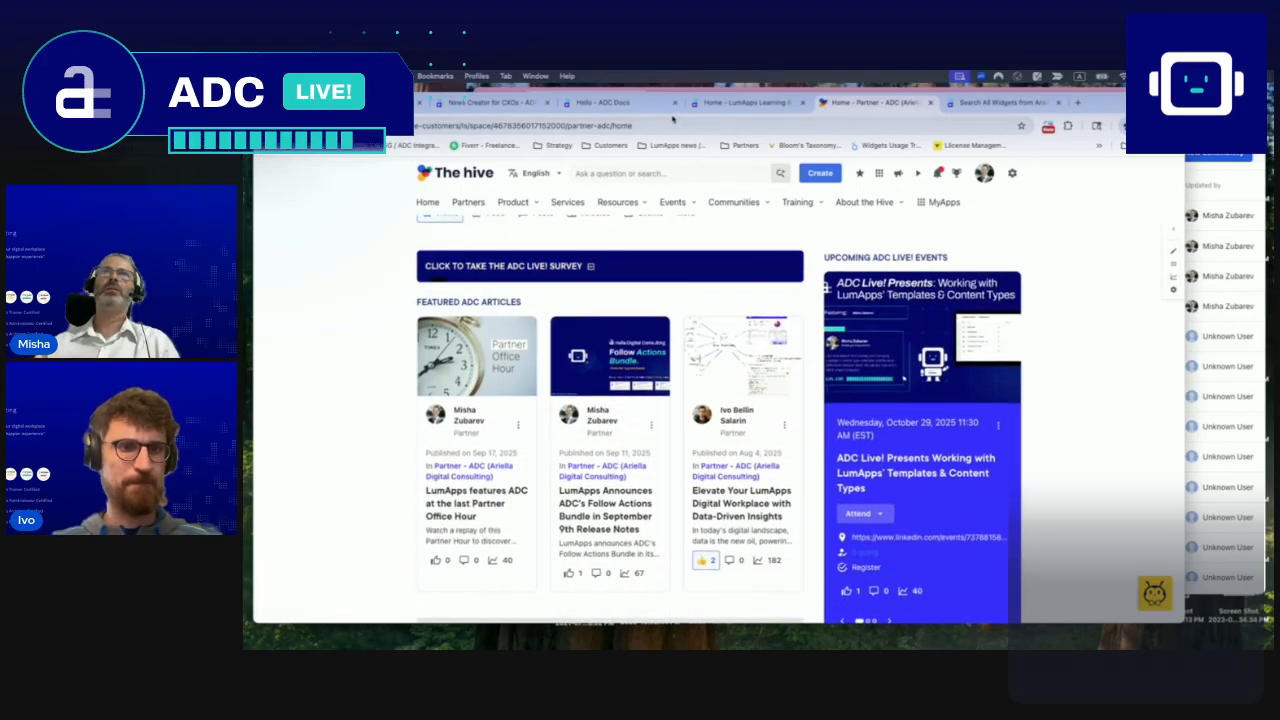
- Return to the Google Slides presentation, go to the What's Next slide listing the coming webinars, and start the slideshow there
left_click(384, 103)
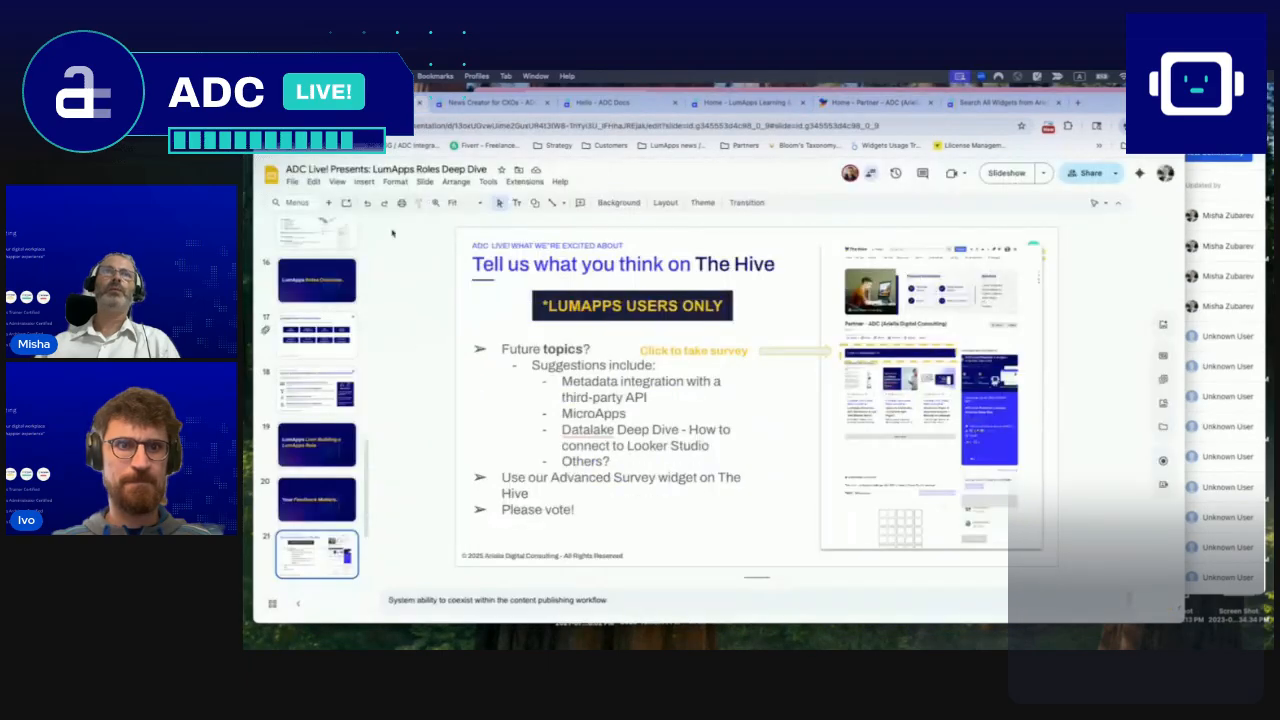
key("Down")
key("Down")
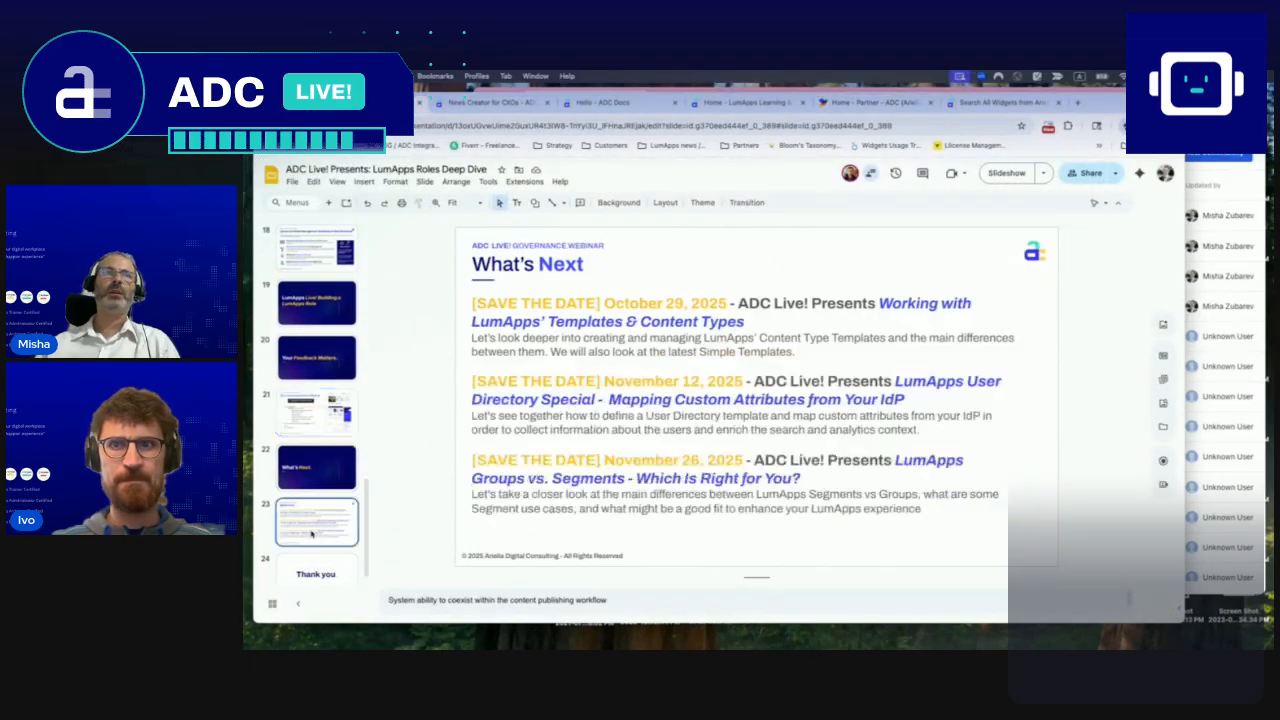
left_click(1006, 176)
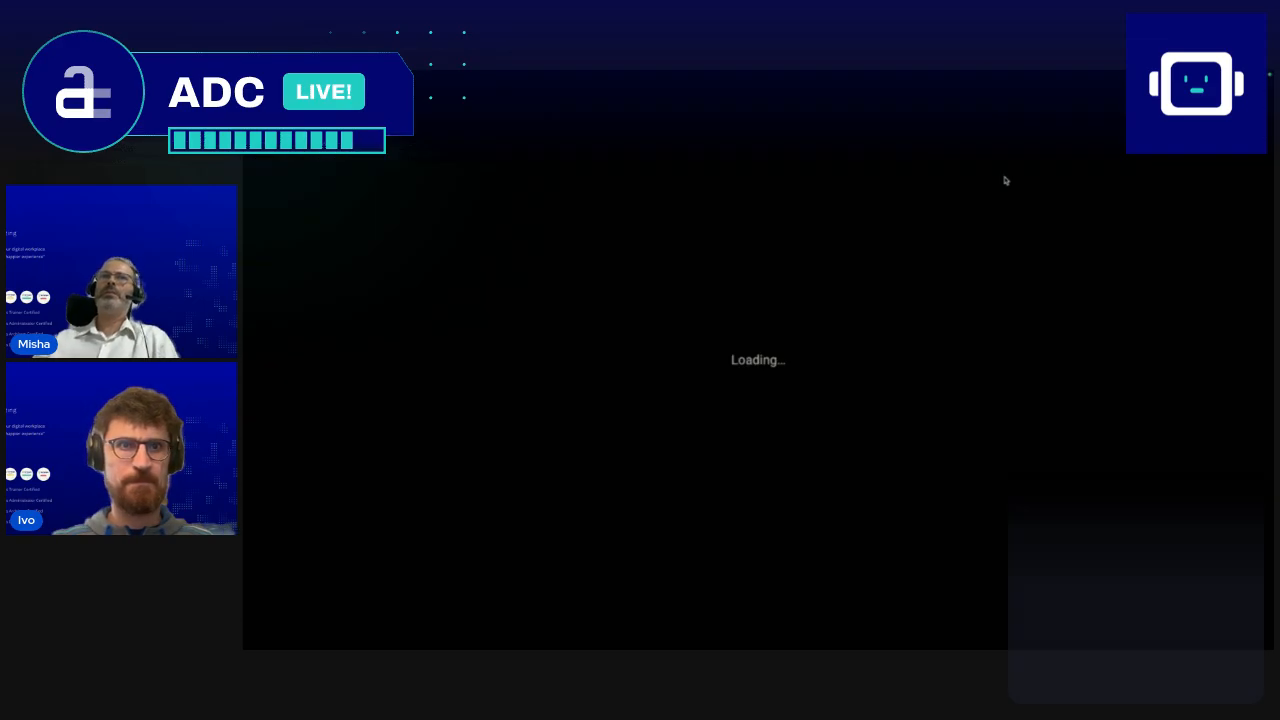